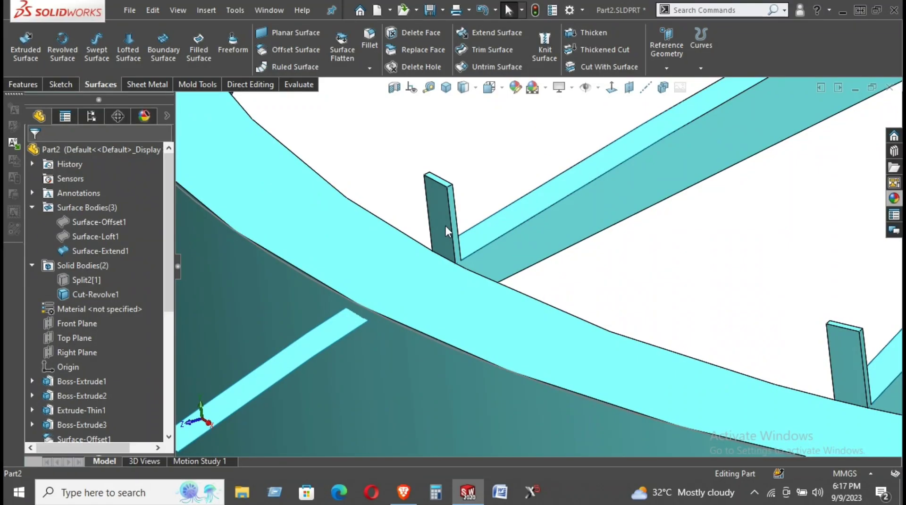
Preview splitting the bodies with the small tab's face, then cancel the split
left_click(445, 226)
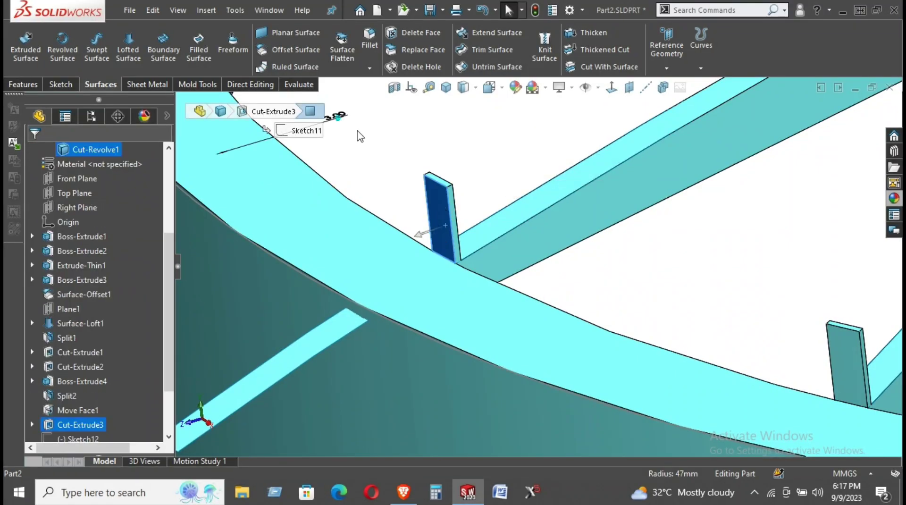
left_click(257, 88)
left_click(259, 47)
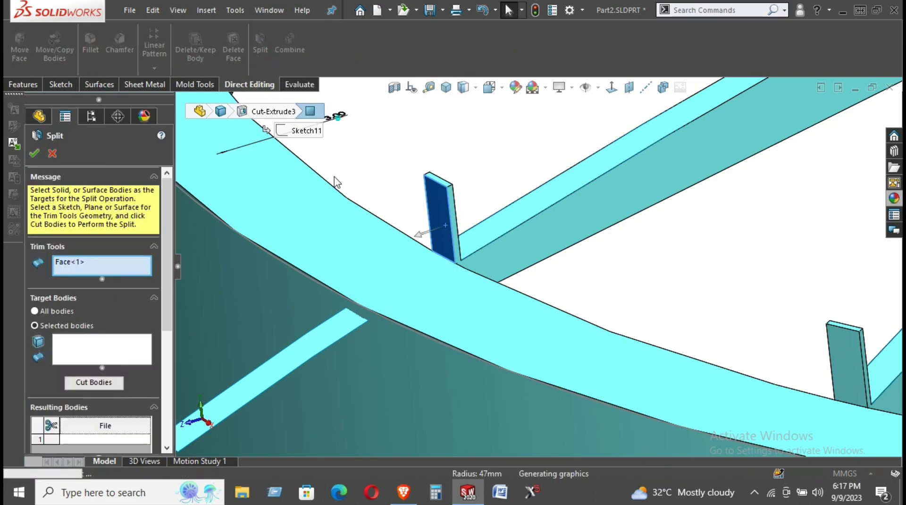
left_click(87, 382)
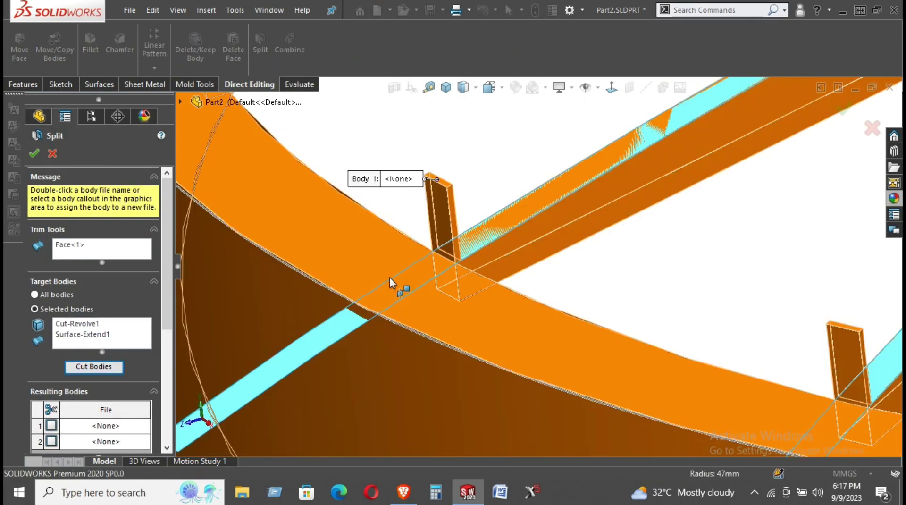
scroll(522, 332, "up", 2)
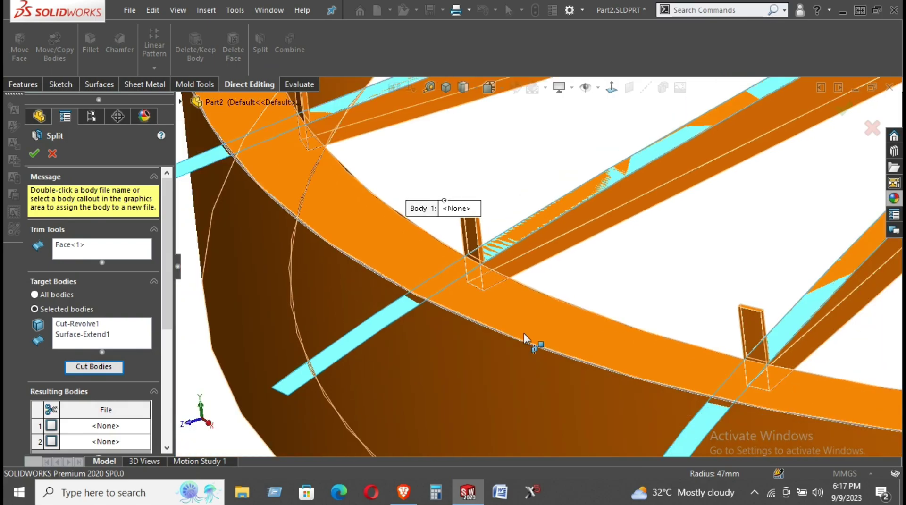
scroll(524, 335, "up", 2)
scroll(524, 333, "up", 2)
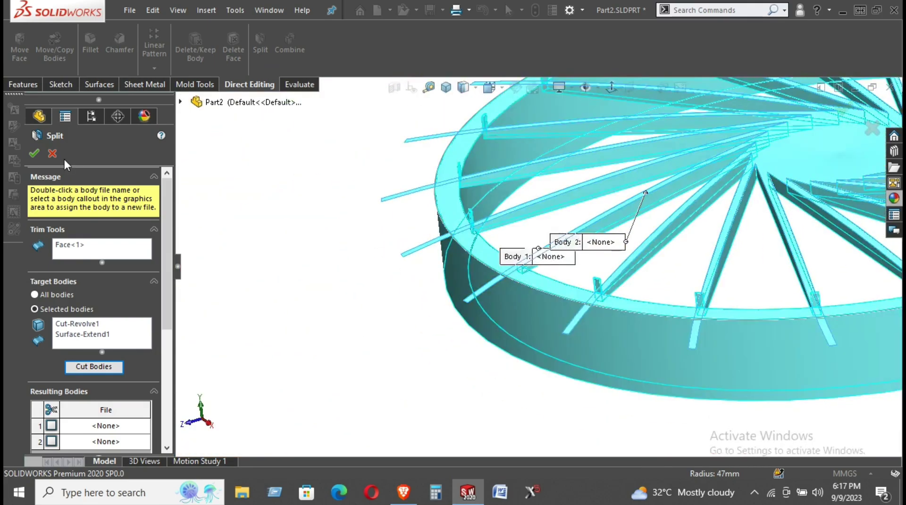
left_click(53, 154)
scroll(528, 257, "down", 3)
scroll(538, 258, "down", 3)
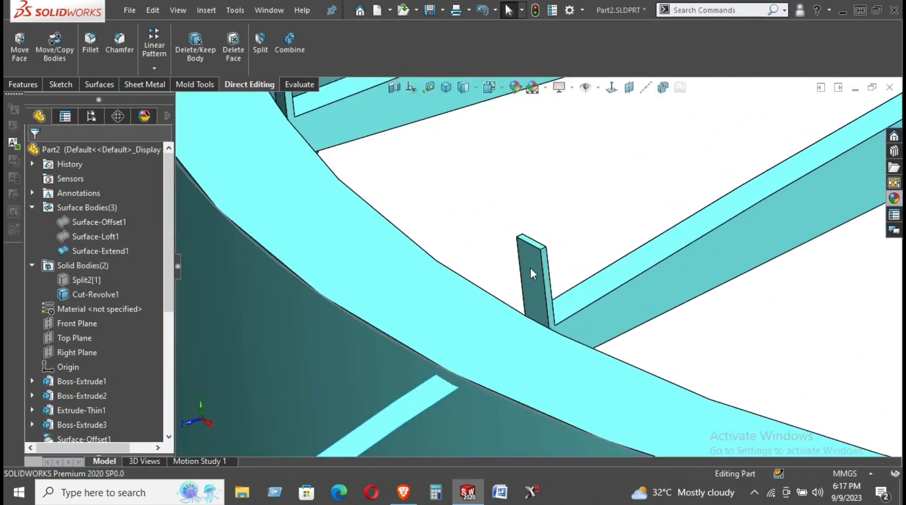
Copy the small tab's face as a 0 mm offset surface, creating Surface-Offset3
left_click(530, 267)
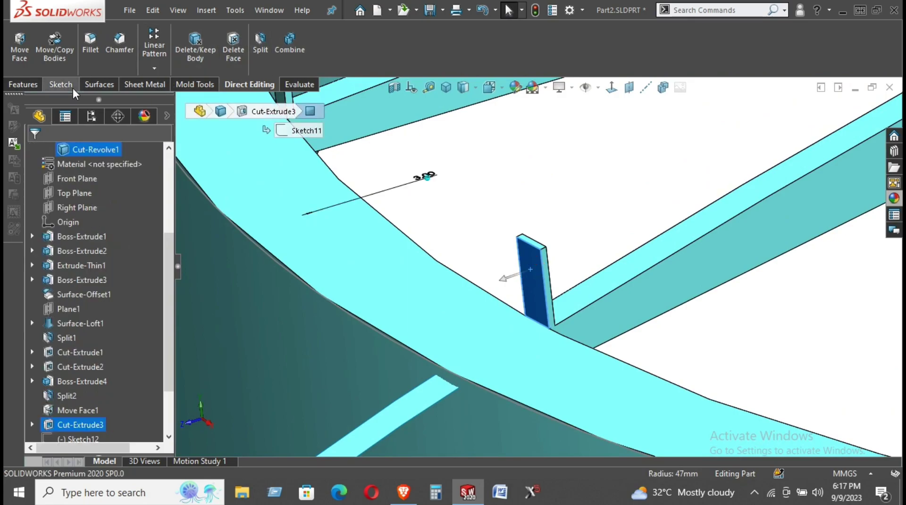
left_click(27, 86)
left_click(98, 84)
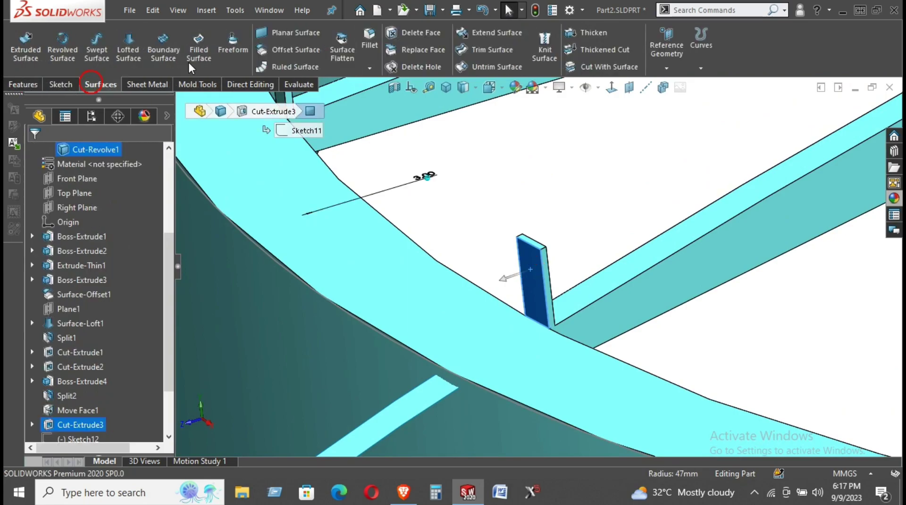
left_click(265, 49)
left_click(34, 152)
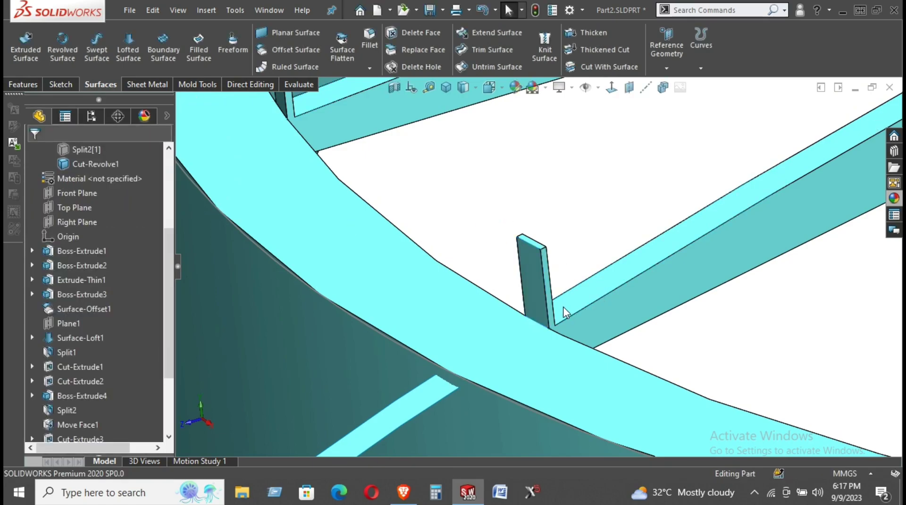
Preview a split using Surface-Extend1 and Surface-Offset3, then cancel and clear the selection
scroll(101, 199, "up", 1)
scroll(101, 206, "up", 2)
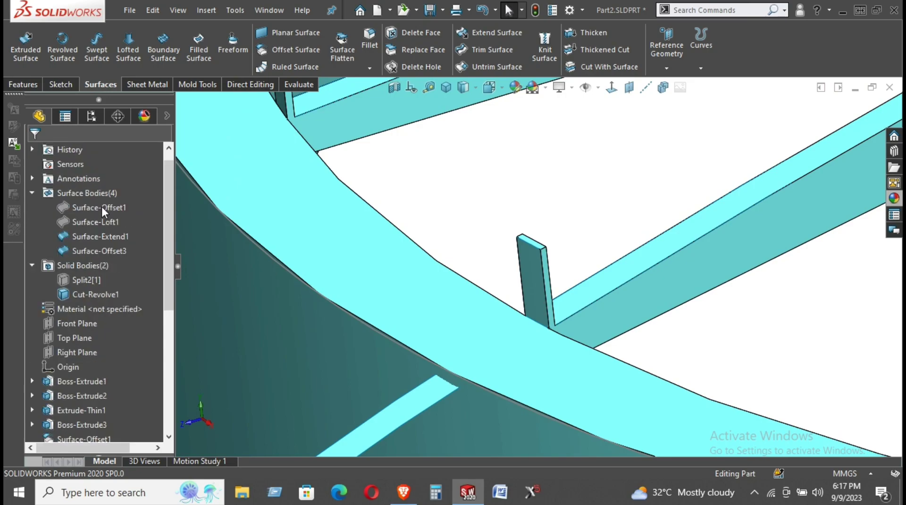
left_click(87, 236)
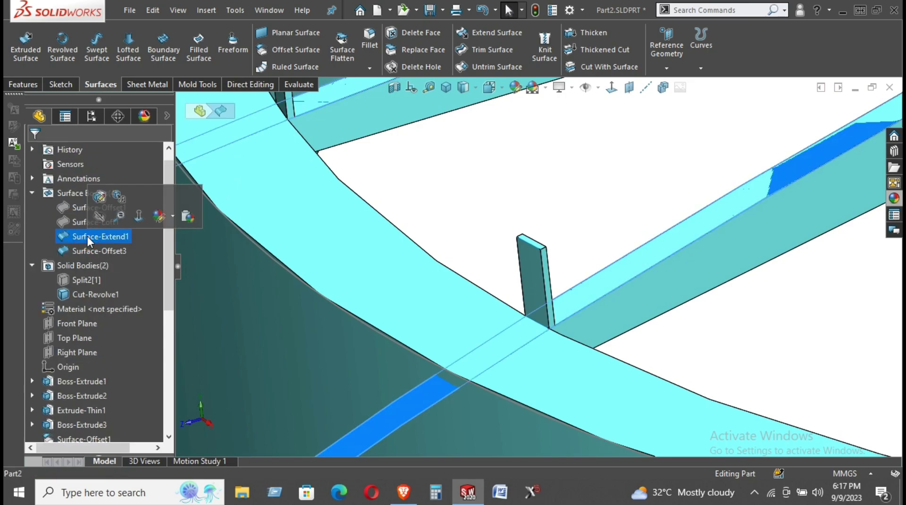
left_click(87, 250)
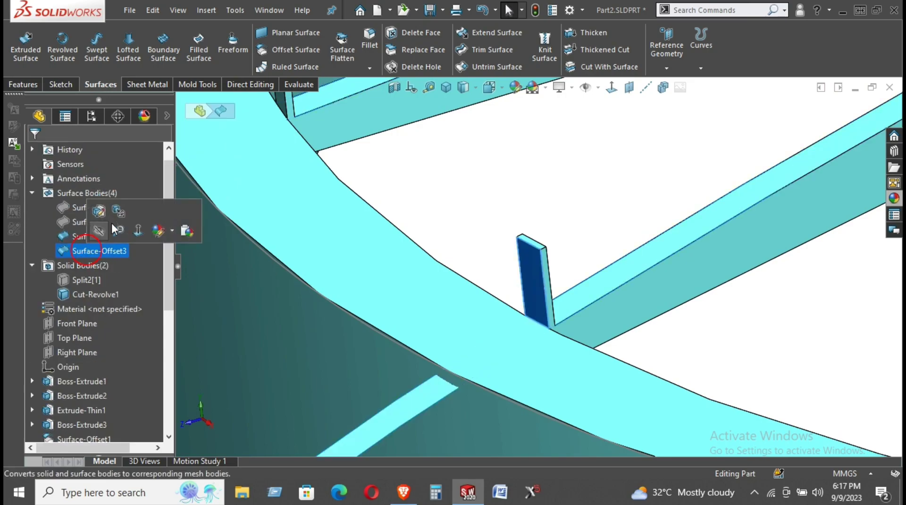
left_click(249, 84)
left_click(258, 42)
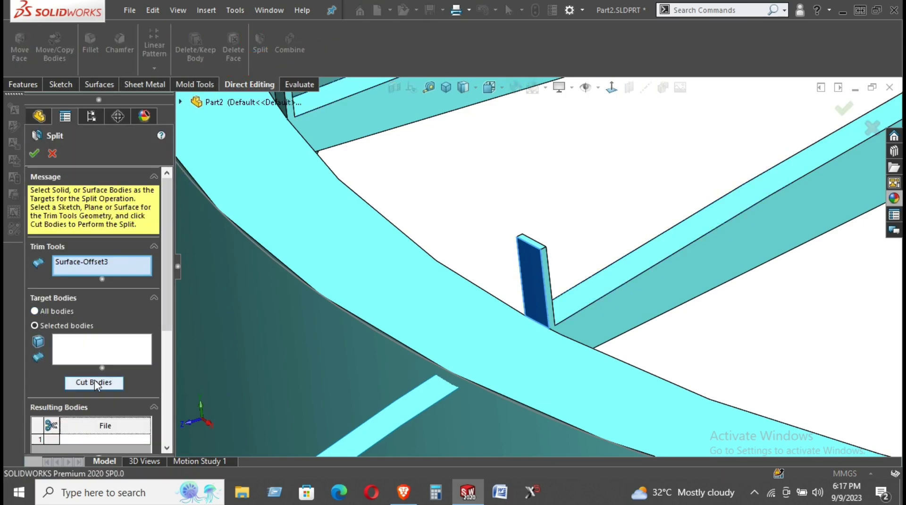
left_click(95, 382)
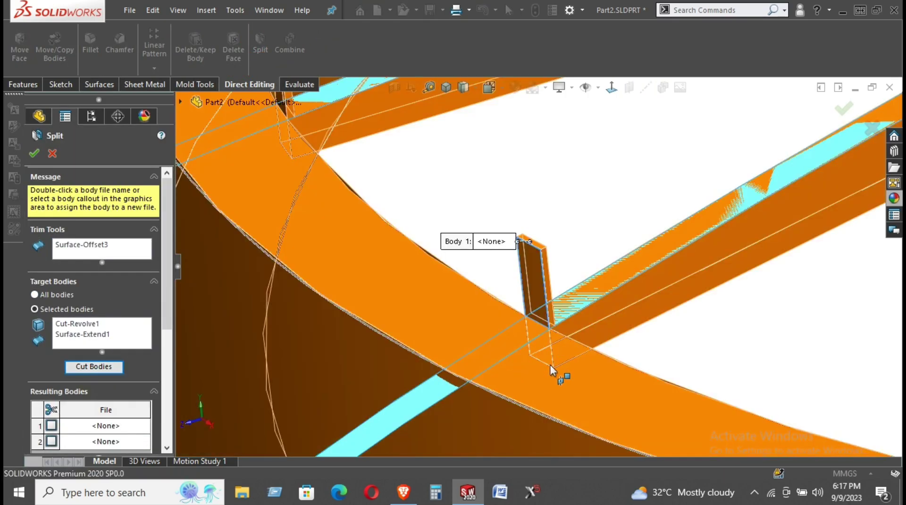
left_click(53, 152)
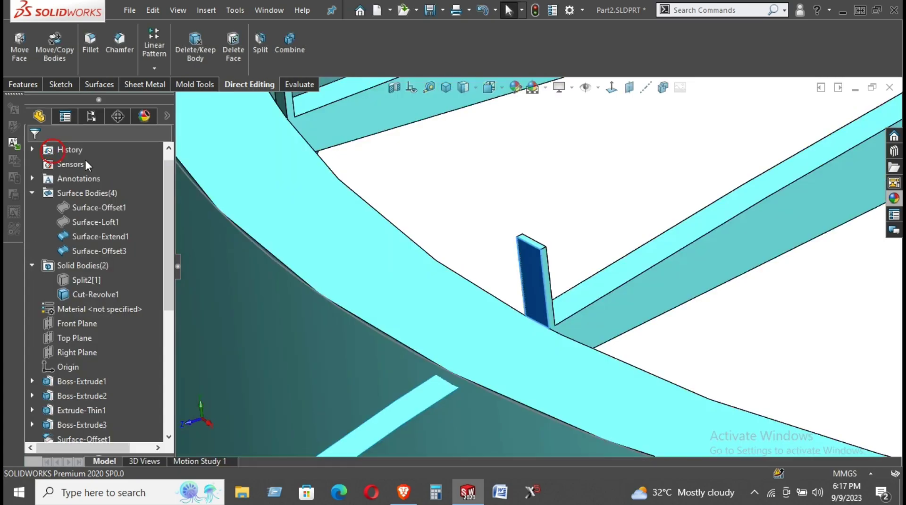
left_click(470, 211)
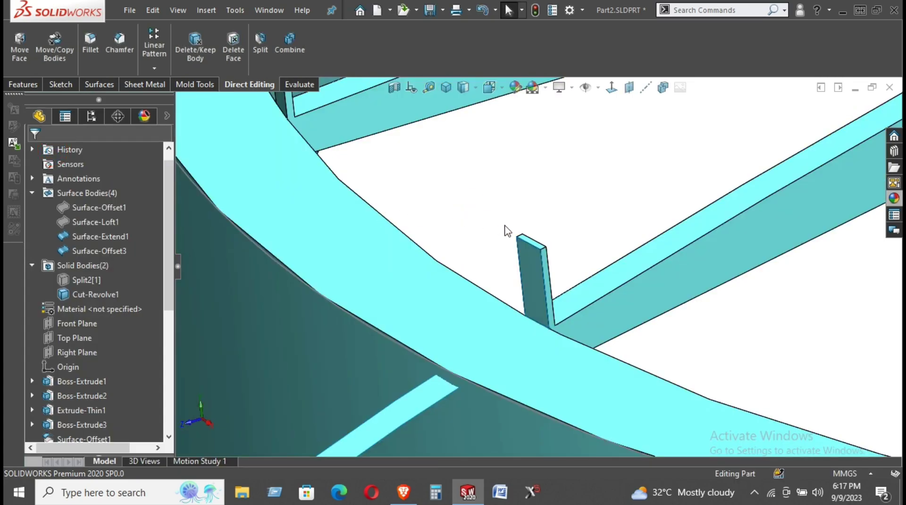
middle_click_drag(507, 230, 448, 255)
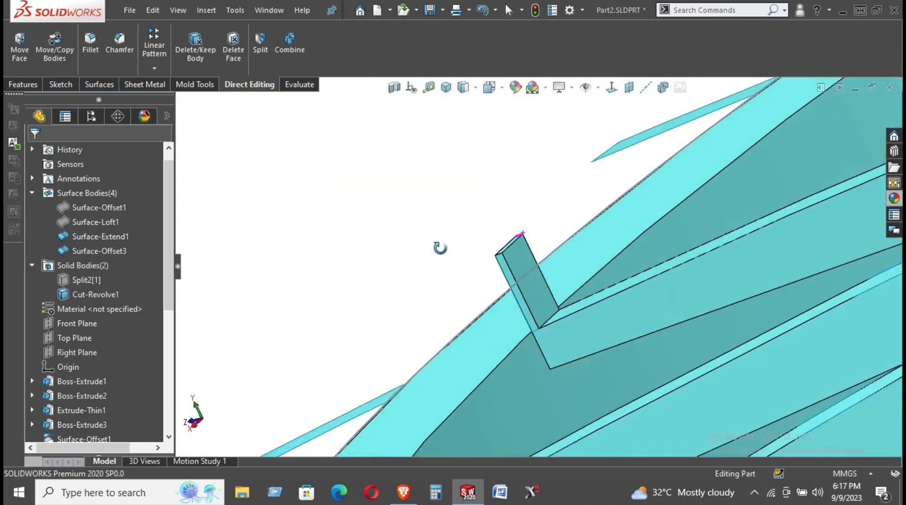
scroll(448, 255, "up", 3)
left_click(532, 352)
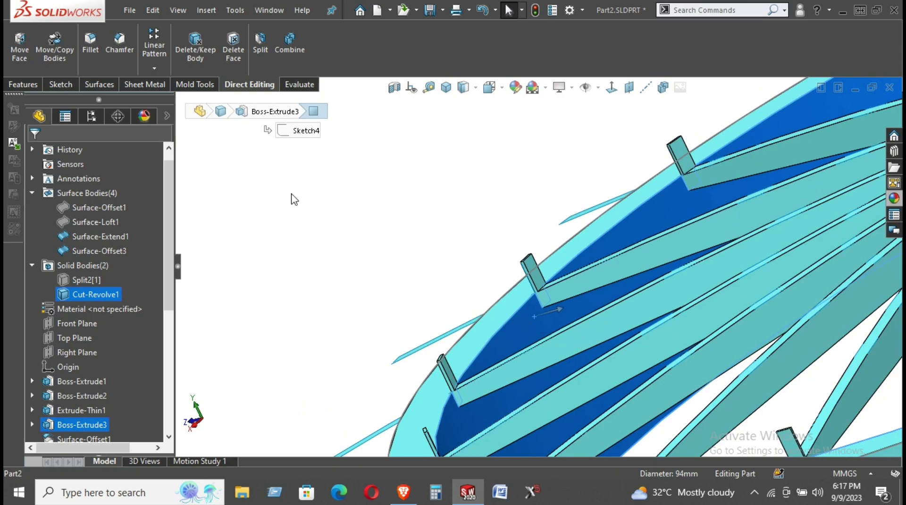
left_click(260, 43)
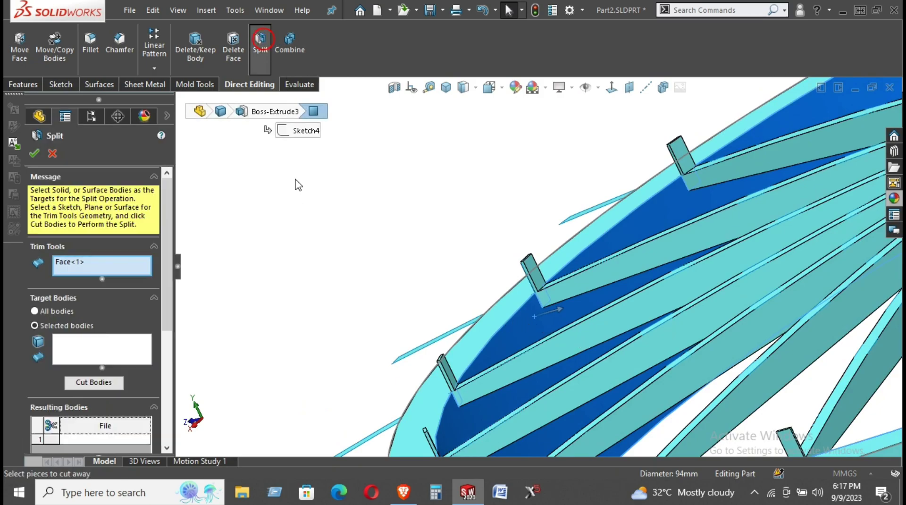
left_click(93, 381)
scroll(587, 302, "up", 3)
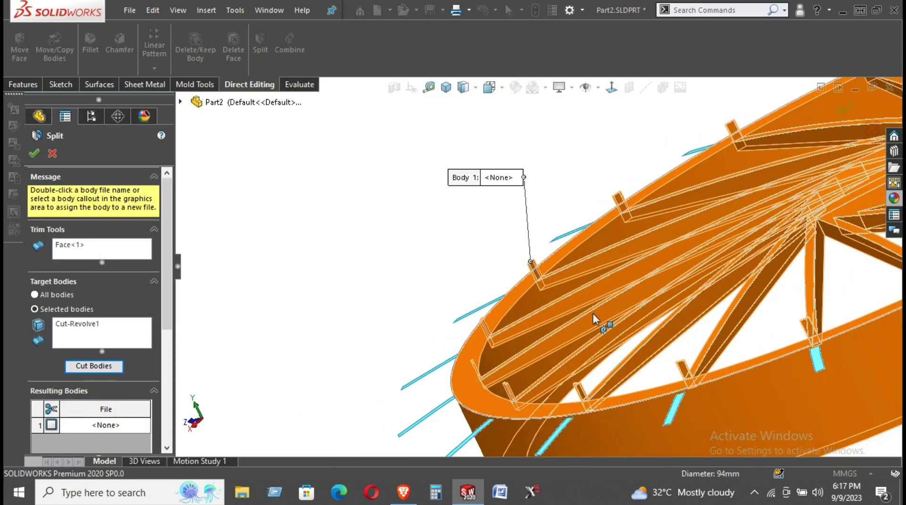
scroll(593, 317, "up", 1)
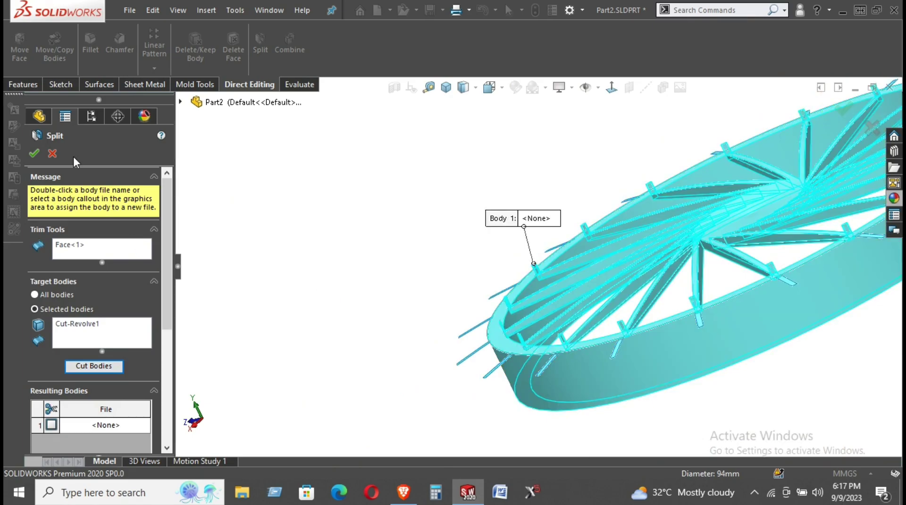
left_click(52, 153)
scroll(544, 330, "down", 3)
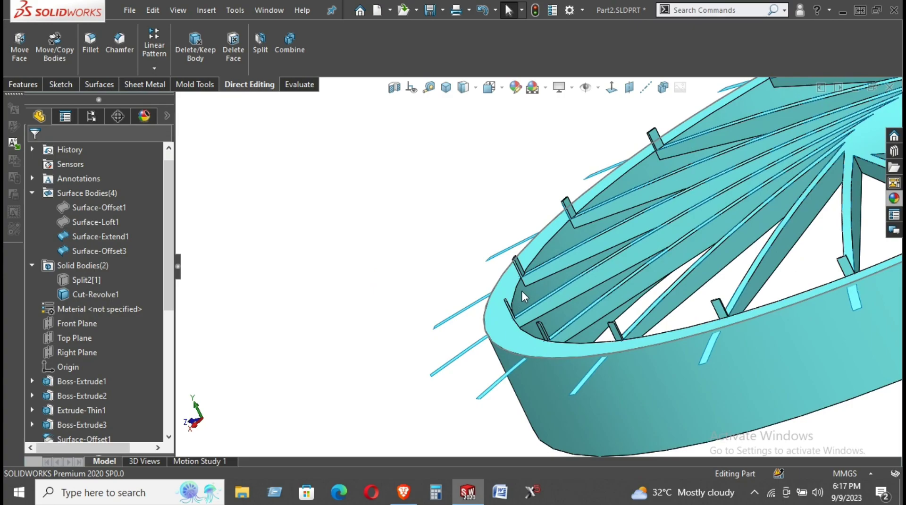
middle_click_drag(524, 294, 460, 304)
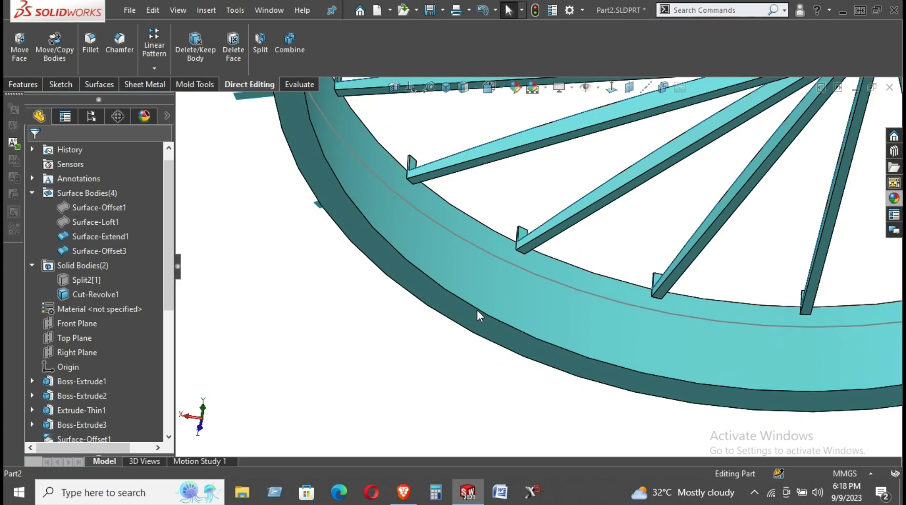
Attempt to extend the surface from a rim edge, dismissing the invalid-edge warning
left_click(478, 307)
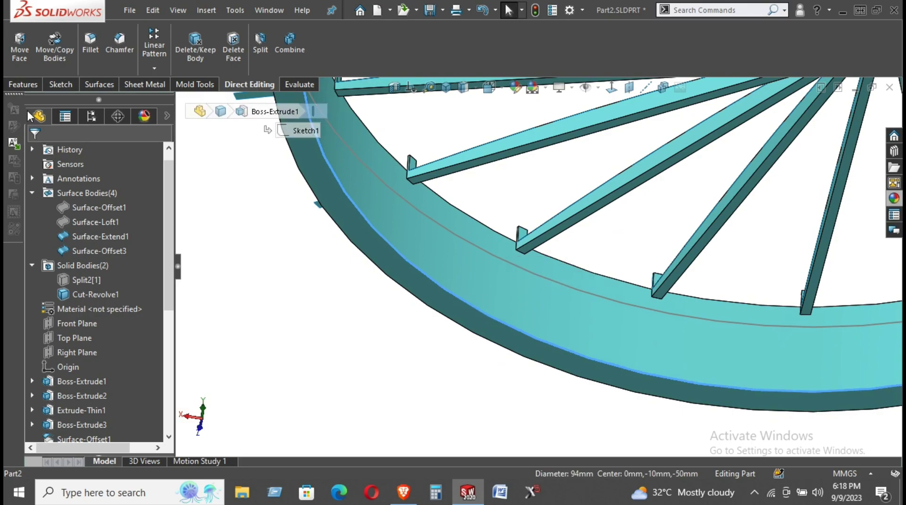
left_click(21, 84)
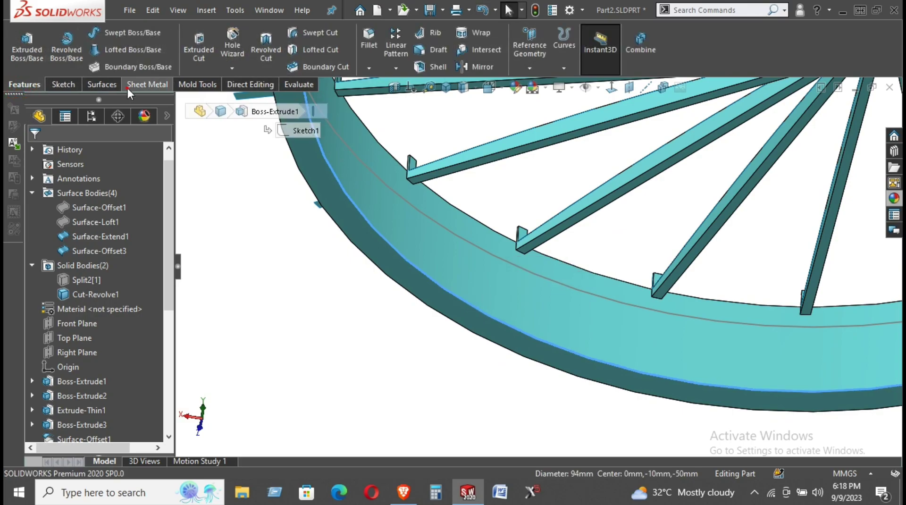
left_click(141, 85)
left_click(101, 84)
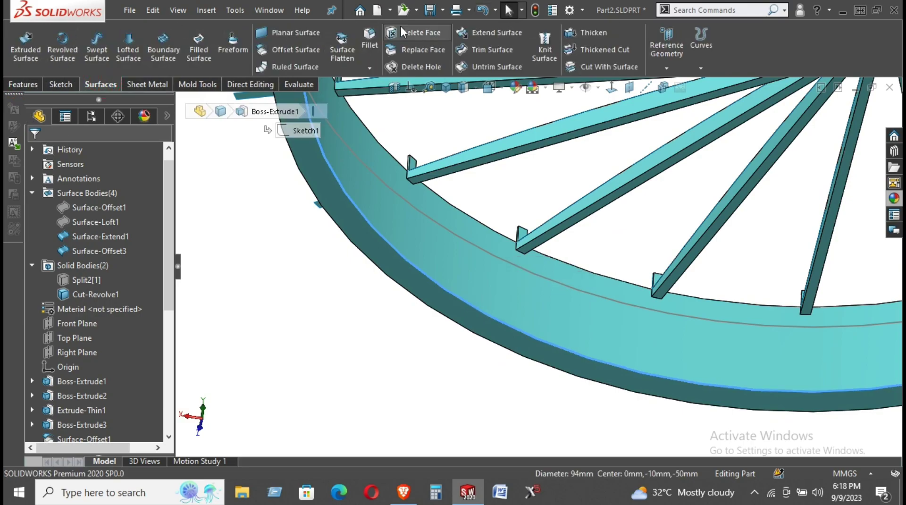
left_click(491, 35)
left_click(552, 184)
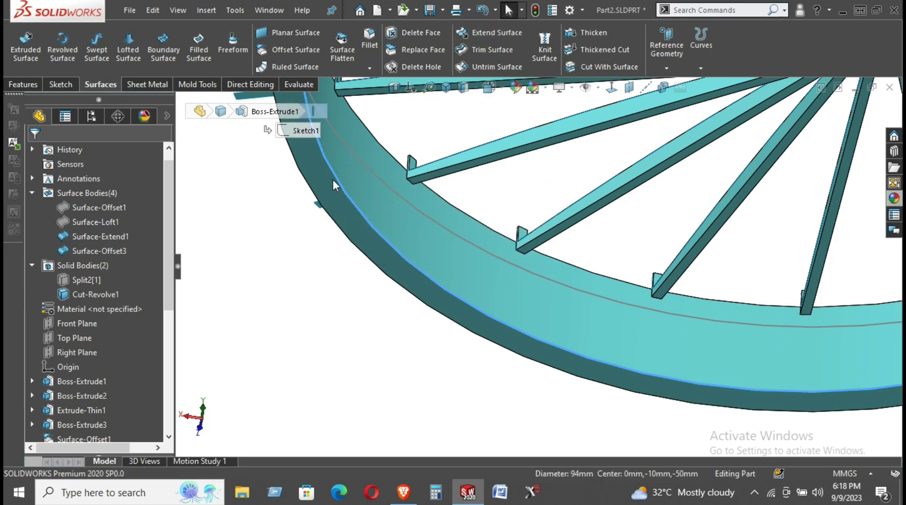
left_click(233, 177)
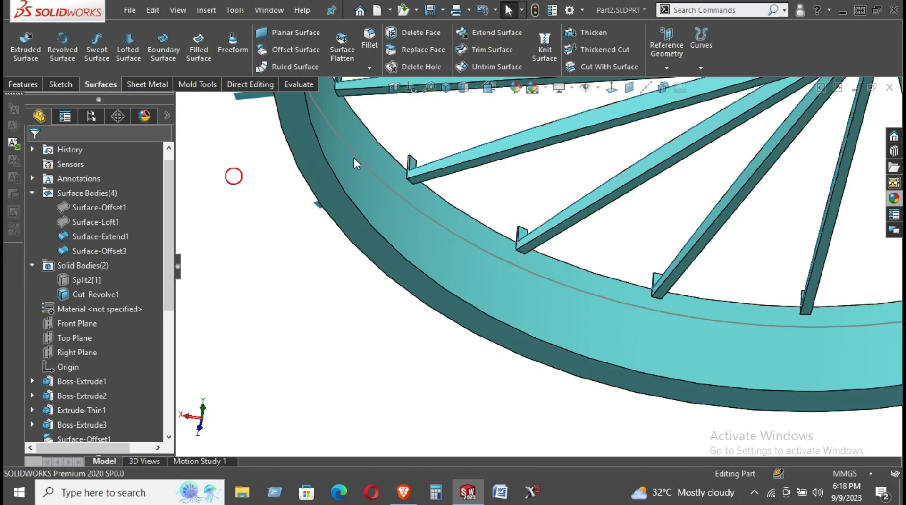
Make an offset surface copy of the rim's outer face
left_click(358, 157)
left_click(347, 208)
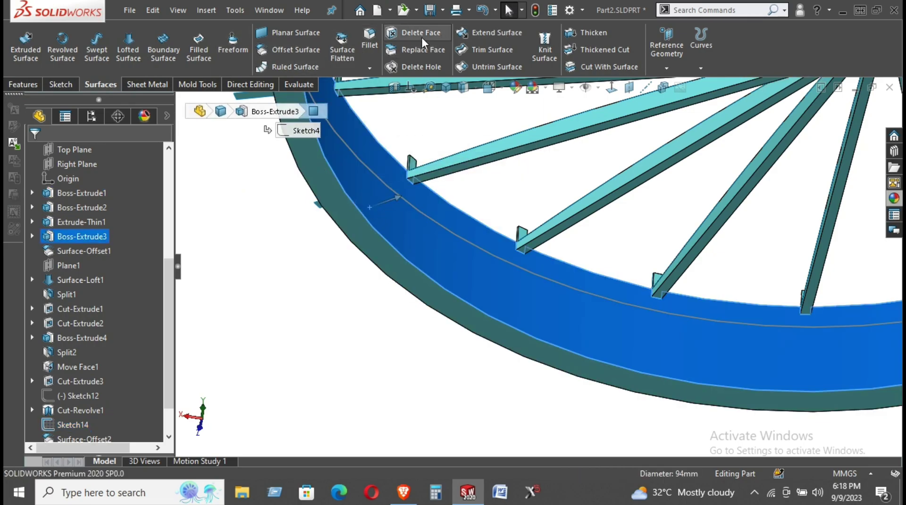
left_click(312, 51)
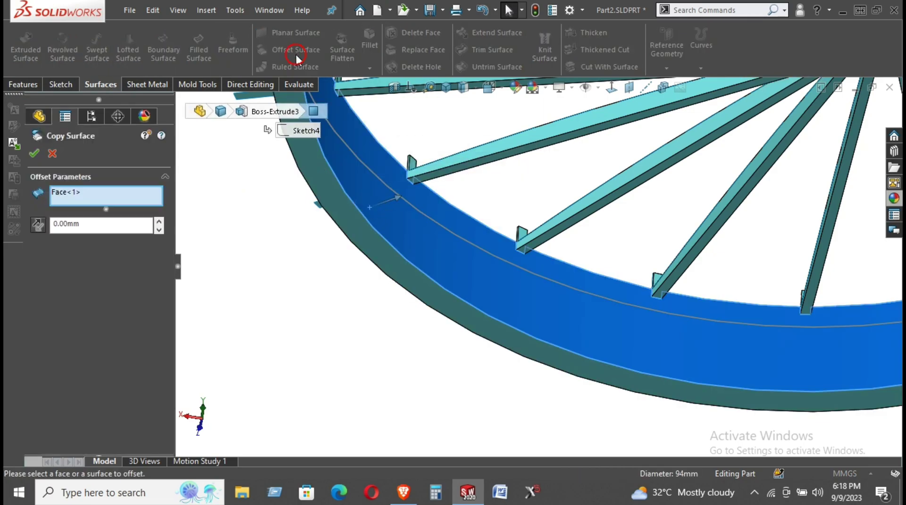
left_click(34, 152)
Hide the solid spoke body and inspect the spoke-to-rim junctions from below
mouse_move(420, 216)
middle_mouse_down()
mouse_move(380, 208)
mouse_move(400, 219)
middle_mouse_up()
right_click(416, 161)
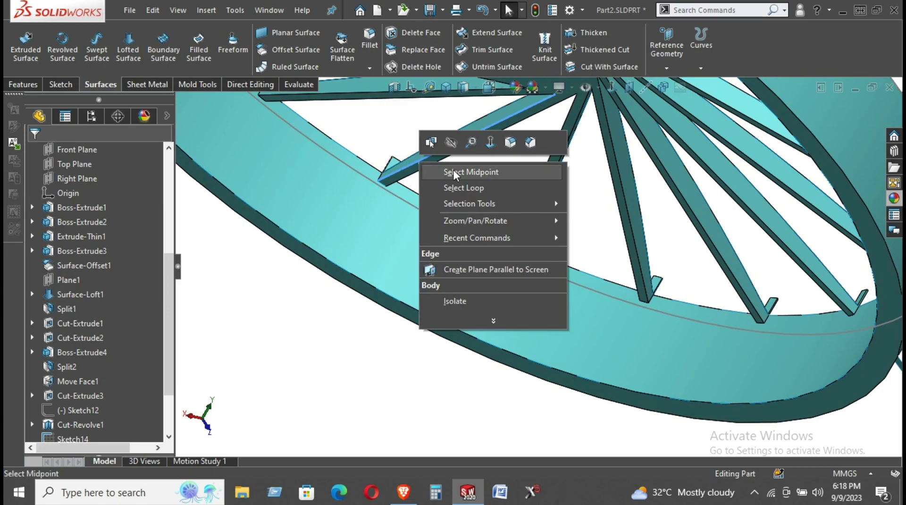
left_click(449, 148)
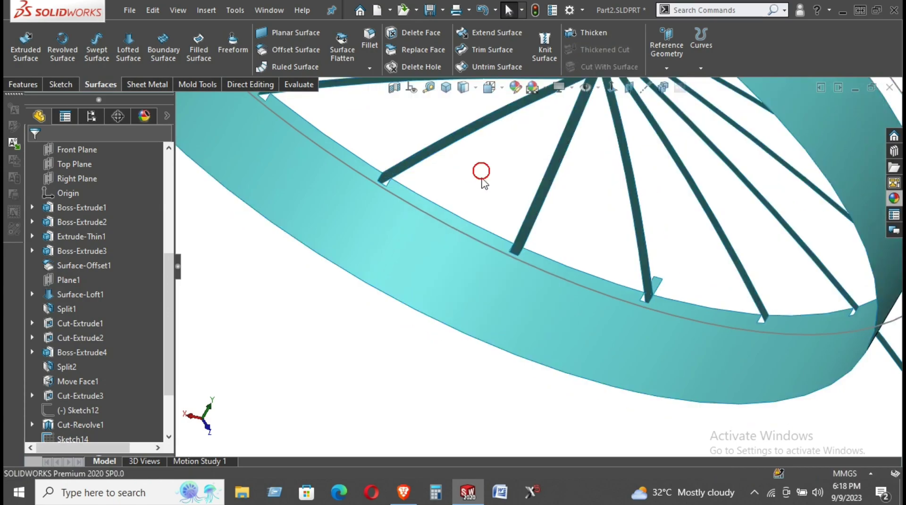
mouse_move(481, 172)
middle_mouse_down()
mouse_move(457, 204)
mouse_move(434, 213)
middle_mouse_up()
scroll(588, 228, "down", 3)
scroll(612, 238, "down", 3)
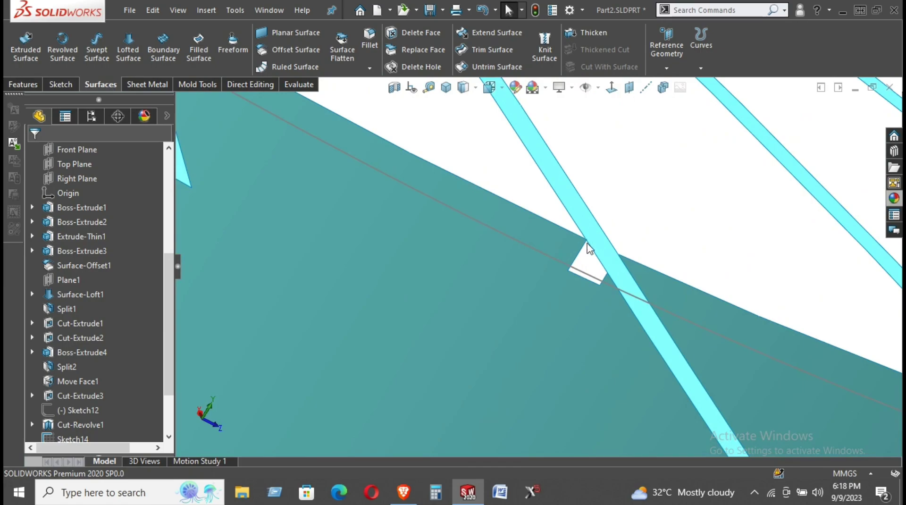
scroll(588, 255, "up", 3)
scroll(566, 250, "up", 3)
mouse_move(580, 250)
middle_mouse_down()
mouse_move(550, 247)
mouse_move(548, 177)
mouse_move(538, 202)
middle_mouse_up()
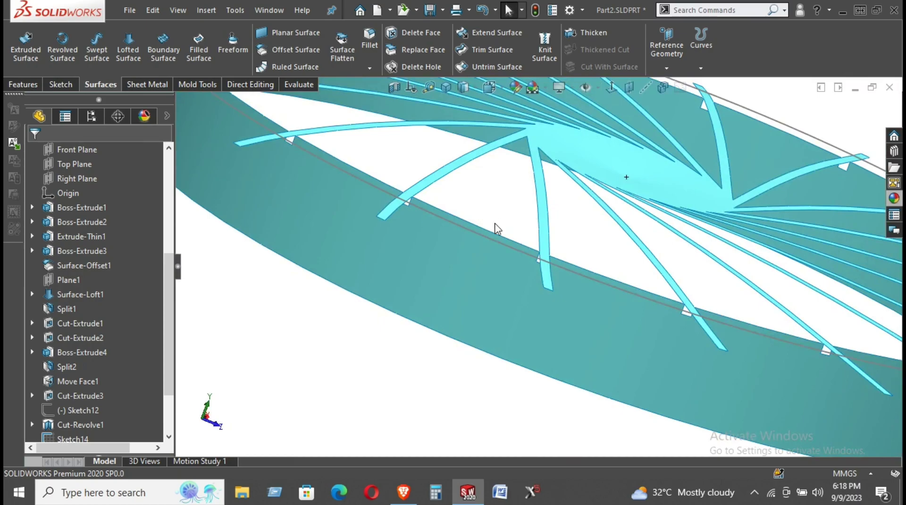
scroll(432, 214, "down", 2)
scroll(391, 213, "down", 2)
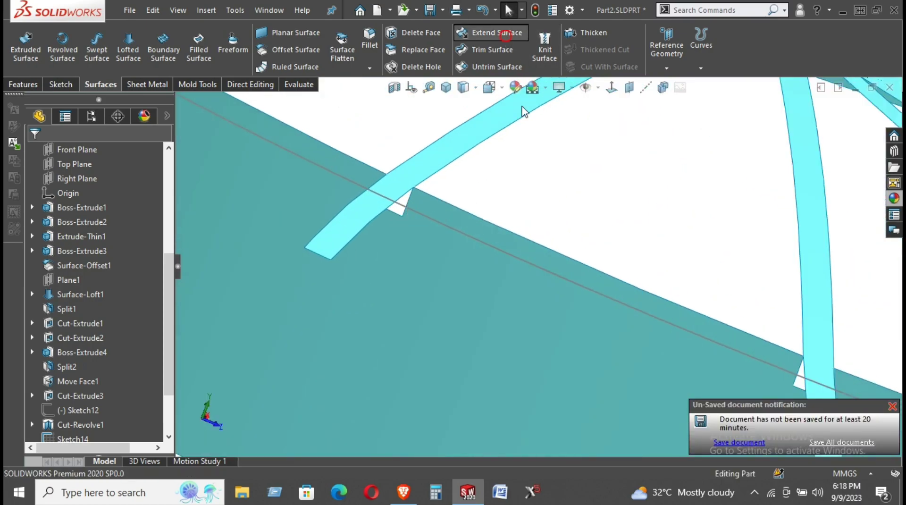
Start a 10.00mm Extend Surface, replacing the wrong edge with the first four spoke end edges
left_click(506, 228)
middle_click_drag(516, 236, 479, 243)
left_click(522, 241)
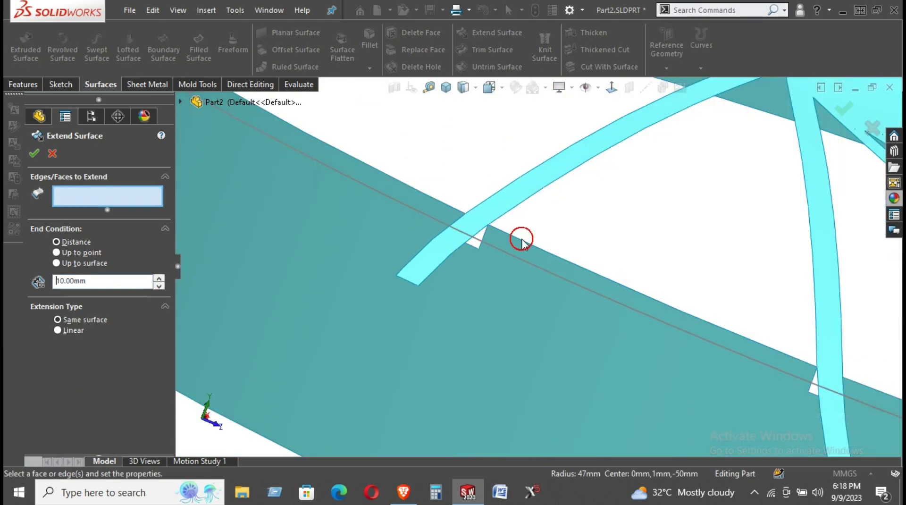
left_click(478, 253)
scroll(491, 258, "up", 3)
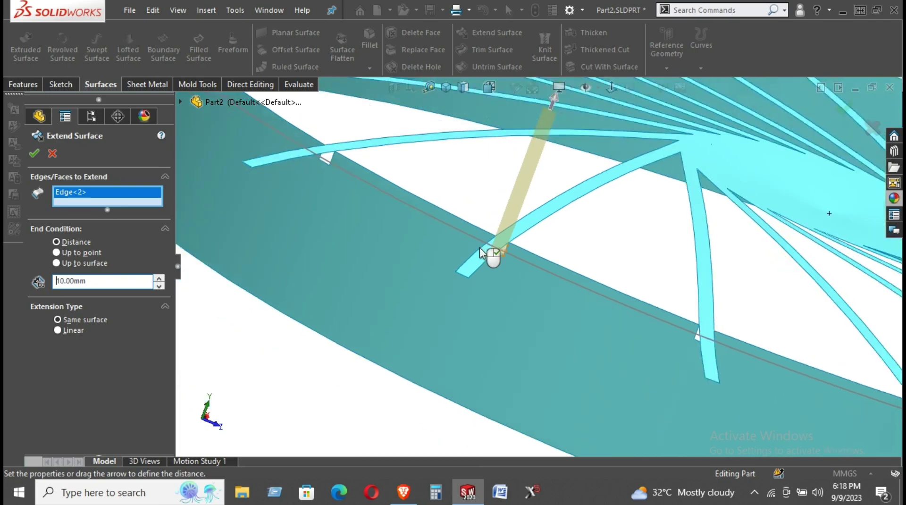
middle_click_drag(491, 257, 521, 262)
scroll(729, 337, "down", 4)
scroll(729, 338, "down", 3)
scroll(800, 360, "down", 2)
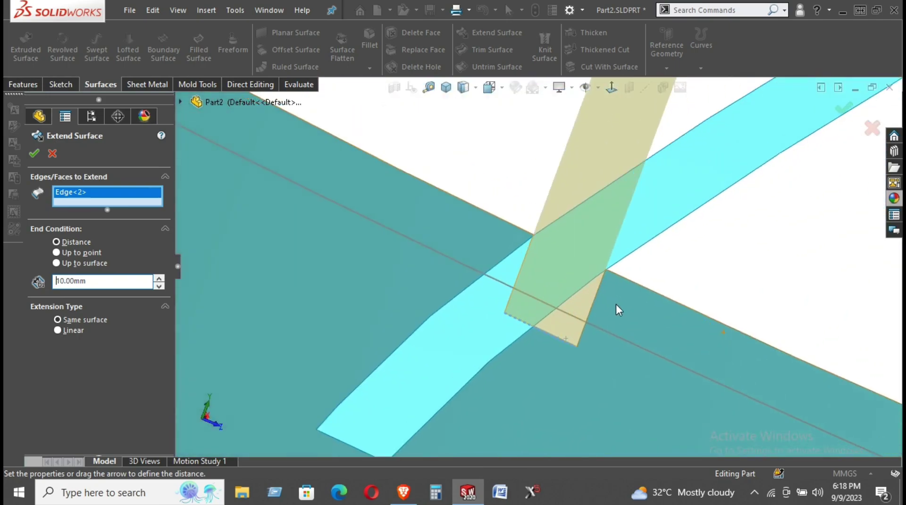
mouse_move(616, 309)
middle_mouse_down()
mouse_move(627, 289)
mouse_move(615, 305)
mouse_move(422, 272)
middle_mouse_up()
scroll(421, 271, "down", 3)
scroll(347, 180, "down", 3)
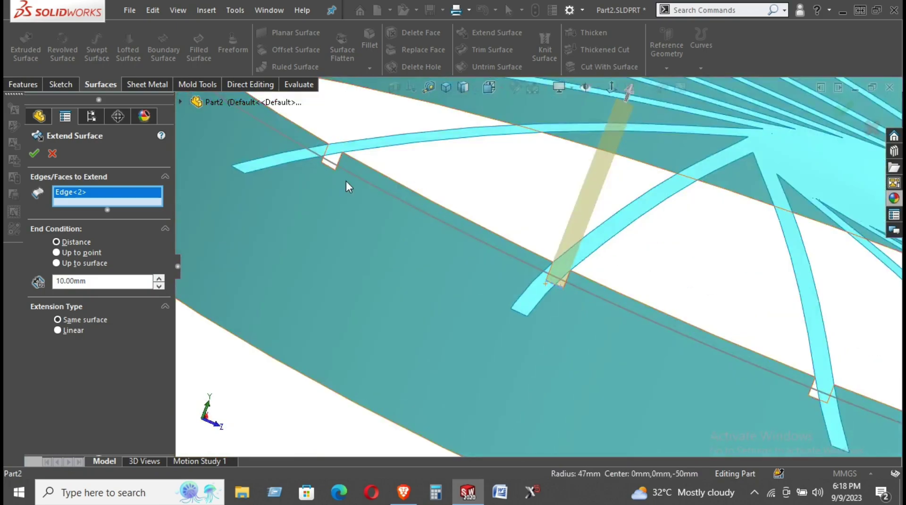
scroll(345, 168, "down", 3)
left_click(395, 118)
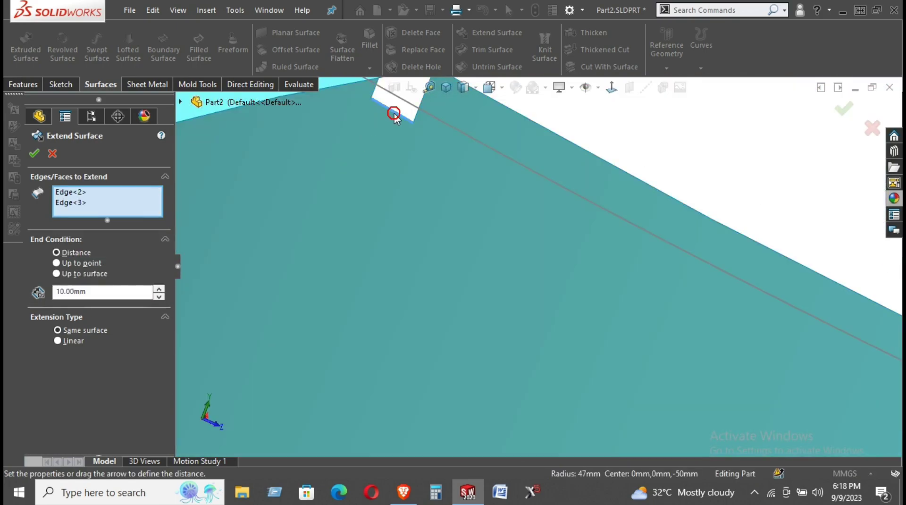
scroll(412, 213, "up", 3)
scroll(409, 147, "up", 2)
scroll(431, 203, "down", 3)
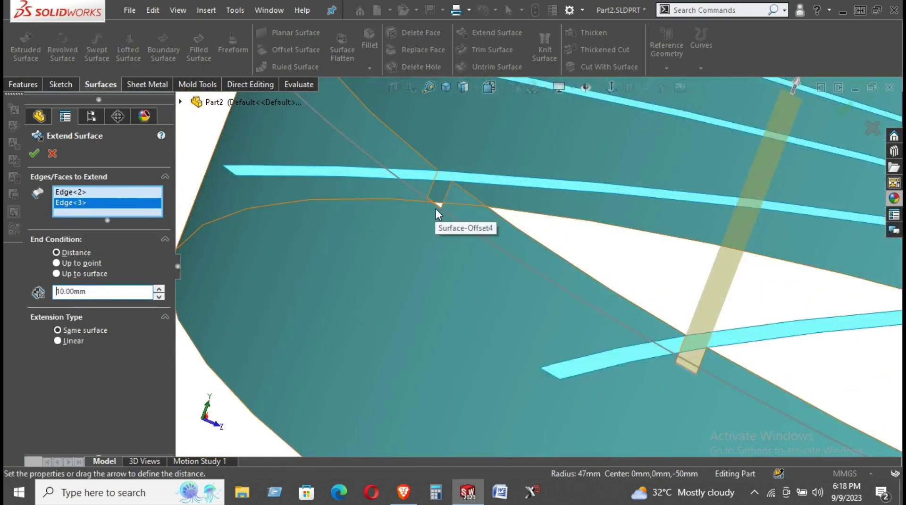
left_click(434, 204)
scroll(472, 203, "up", 5)
scroll(490, 222, "down", 2)
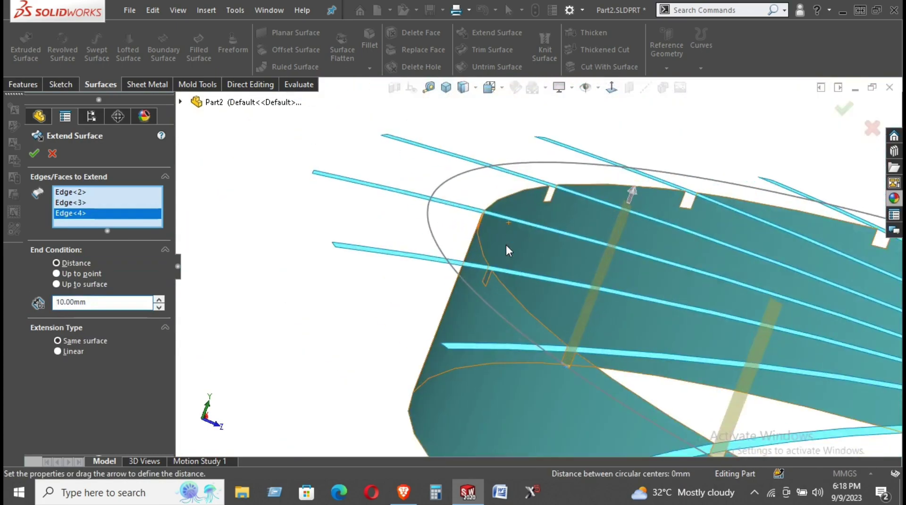
scroll(481, 291, "down", 3)
left_click(468, 331)
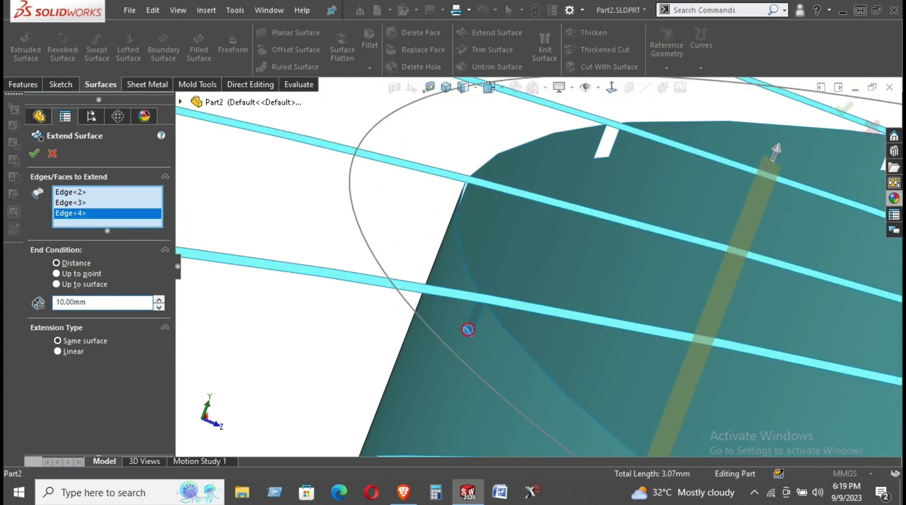
scroll(491, 227, "down", 3)
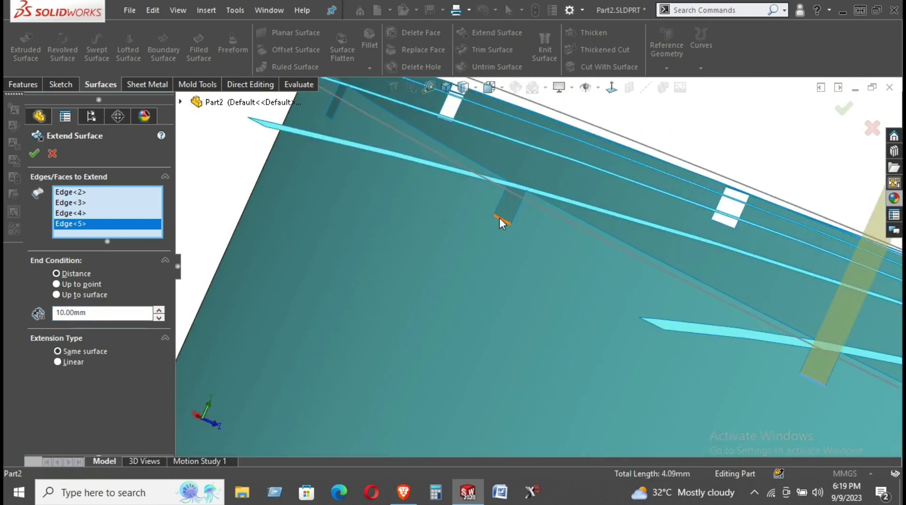
Add six more spoke end edges to the 10.00mm surface extension
left_click(499, 217)
scroll(425, 179, "up", 3)
scroll(439, 198, "down", 2)
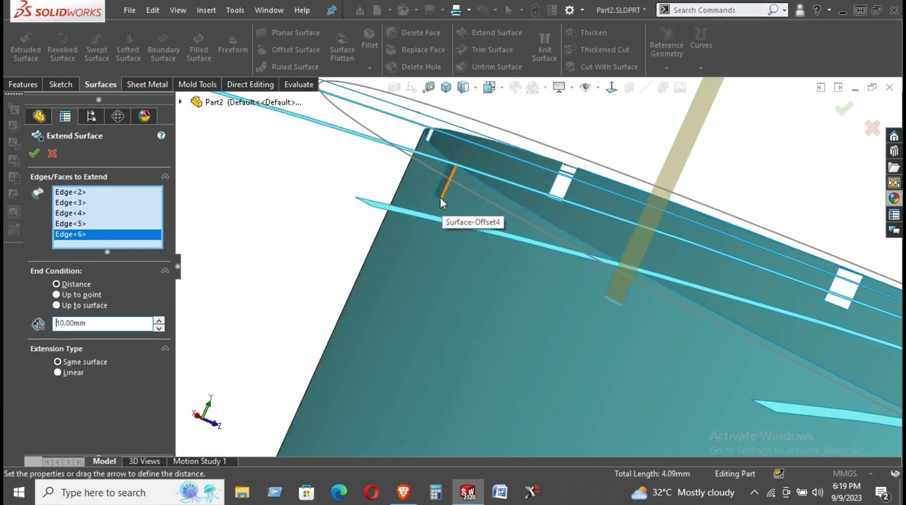
left_click(437, 197)
scroll(431, 200, "down", 2)
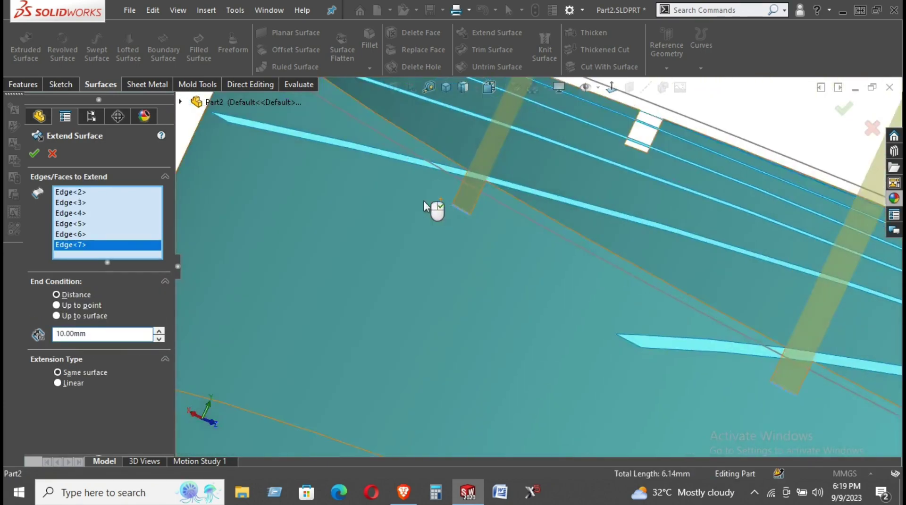
scroll(420, 193, "up", 2)
scroll(416, 186, "down", 2)
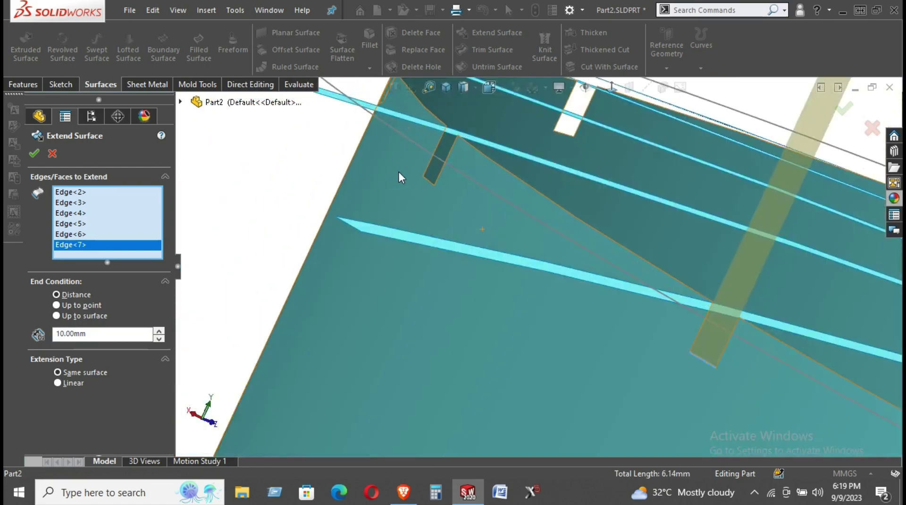
left_click(431, 188)
scroll(448, 212, "down", 2)
scroll(457, 212, "up", 3)
scroll(467, 207, "down", 3)
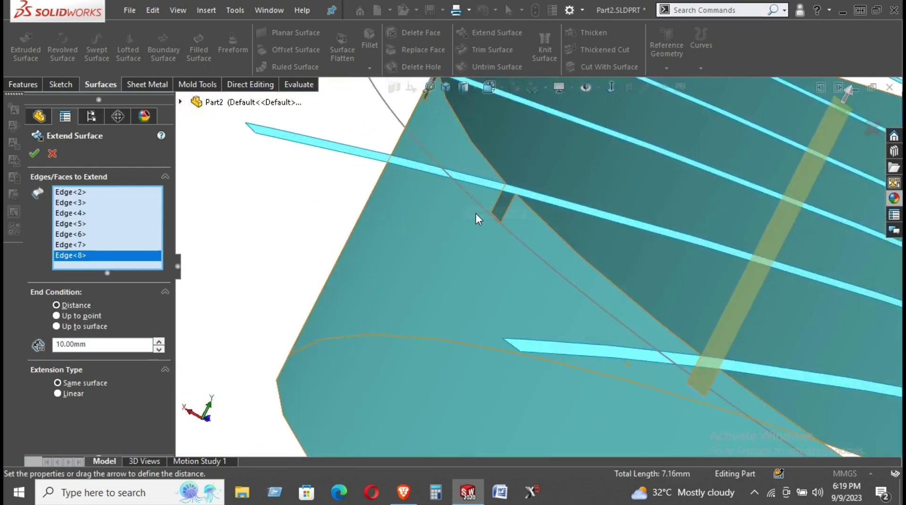
left_click(494, 221)
scroll(496, 221, "up", 3)
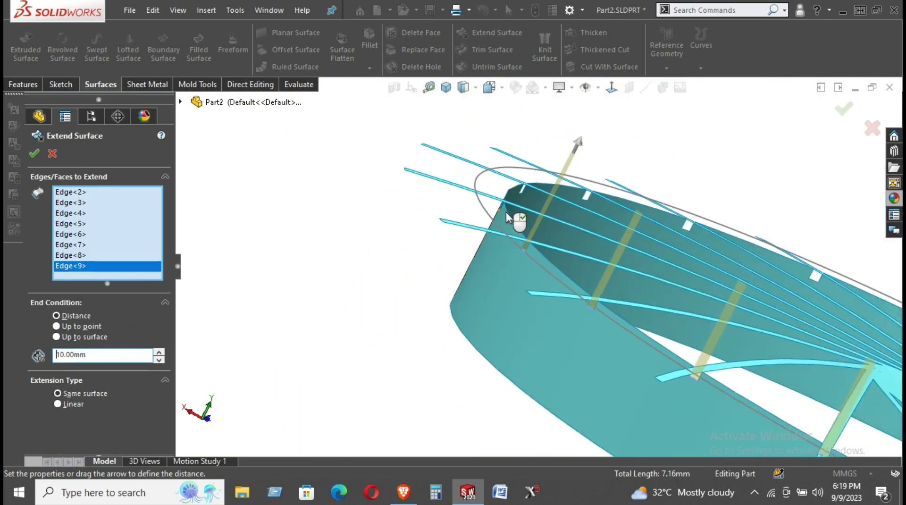
scroll(500, 222, "down", 3)
scroll(499, 220, "down", 3)
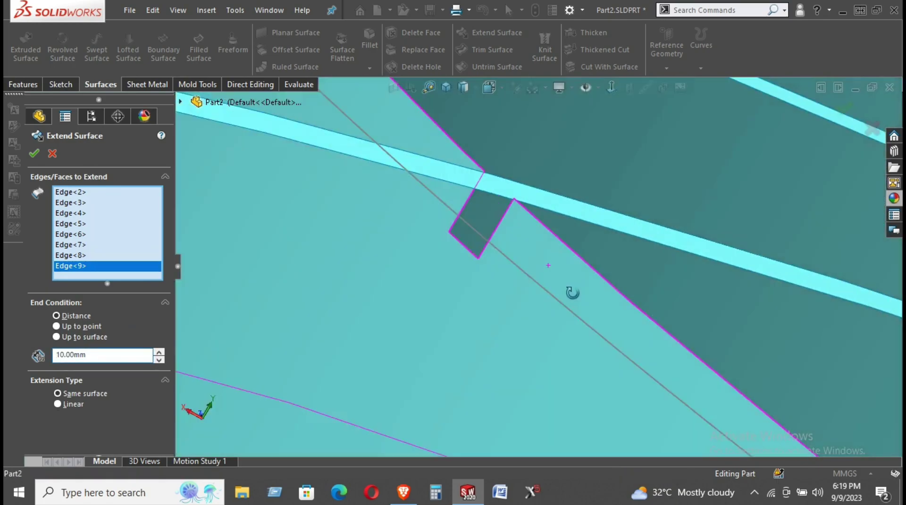
left_click(464, 249)
scroll(467, 245, "up", 3)
scroll(433, 176, "down", 3)
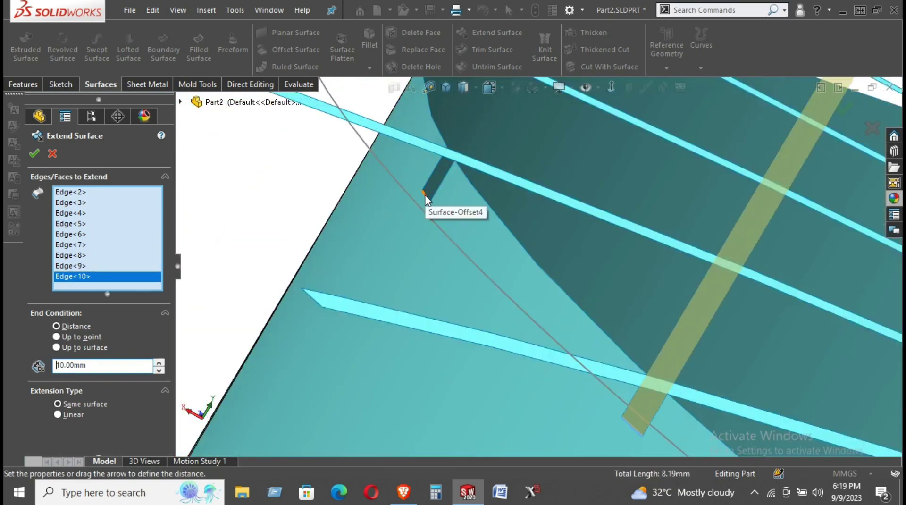
left_click(424, 194)
scroll(524, 193, "up", 3)
scroll(549, 184, "up", 2)
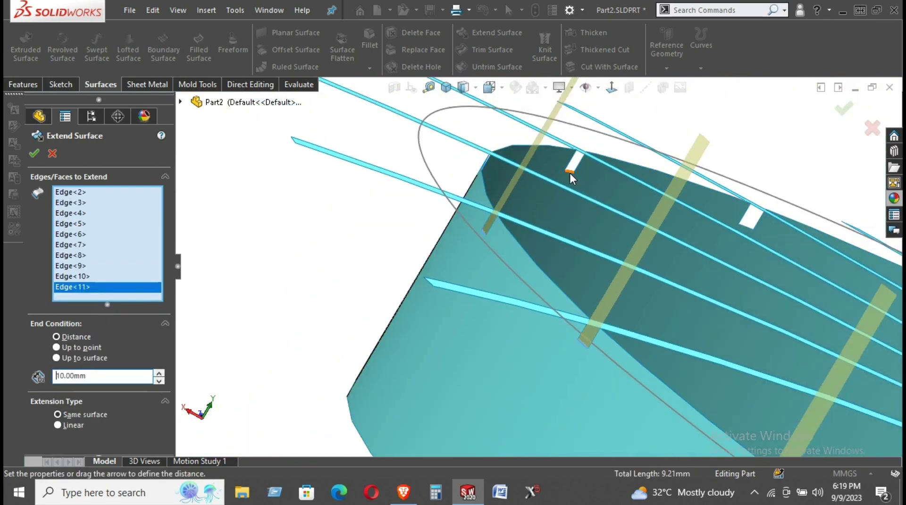
Add the last five spoke end edges, completing fifteen edges in the extension
left_click(618, 191)
left_click(746, 226)
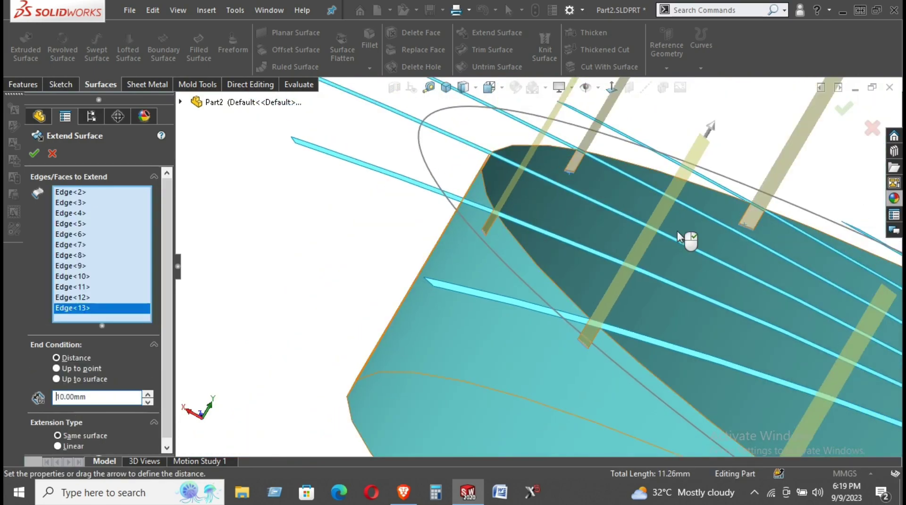
scroll(524, 222, "up", 3)
scroll(546, 254, "down", 3)
scroll(631, 238, "down", 2)
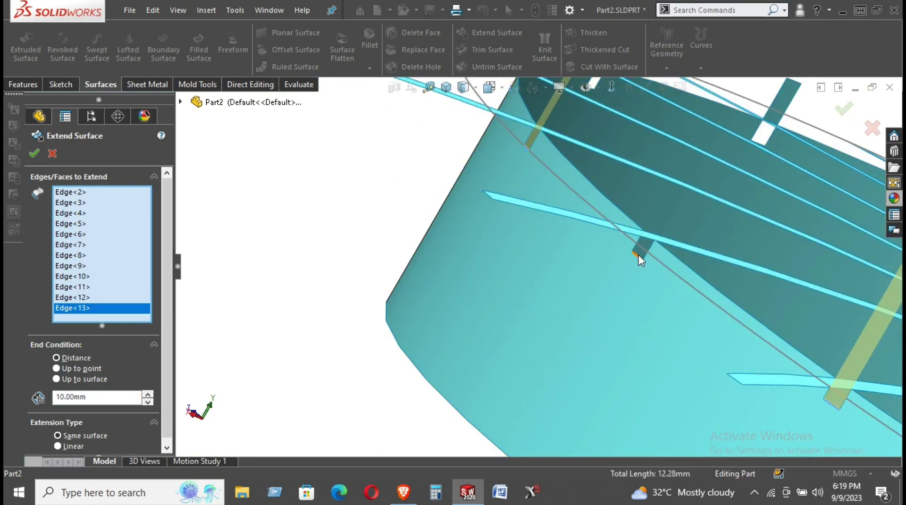
left_click(638, 256)
middle_click_drag(639, 253, 760, 176)
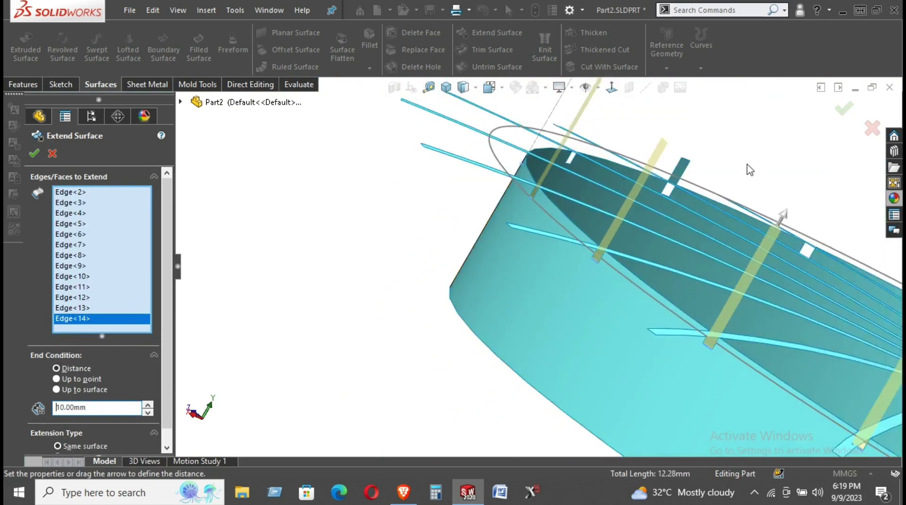
scroll(761, 176, "up", 3)
scroll(808, 301, "down", 3)
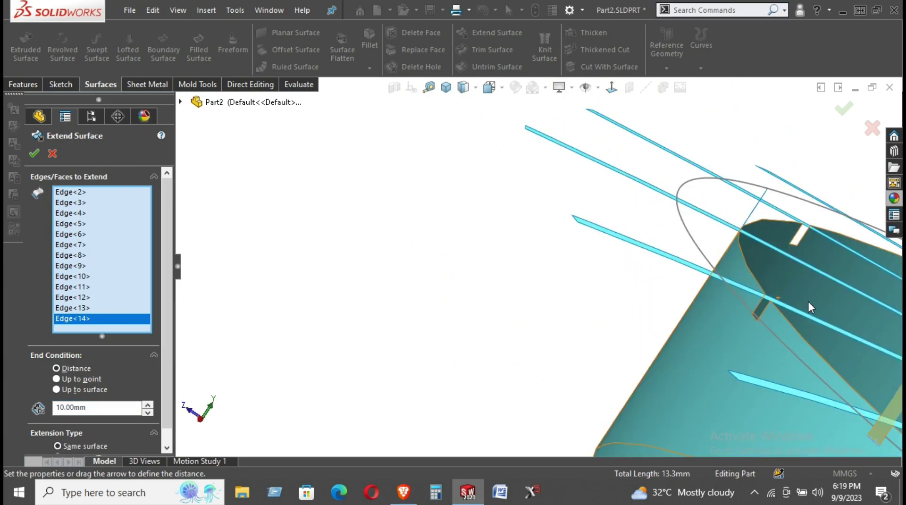
left_click(755, 318)
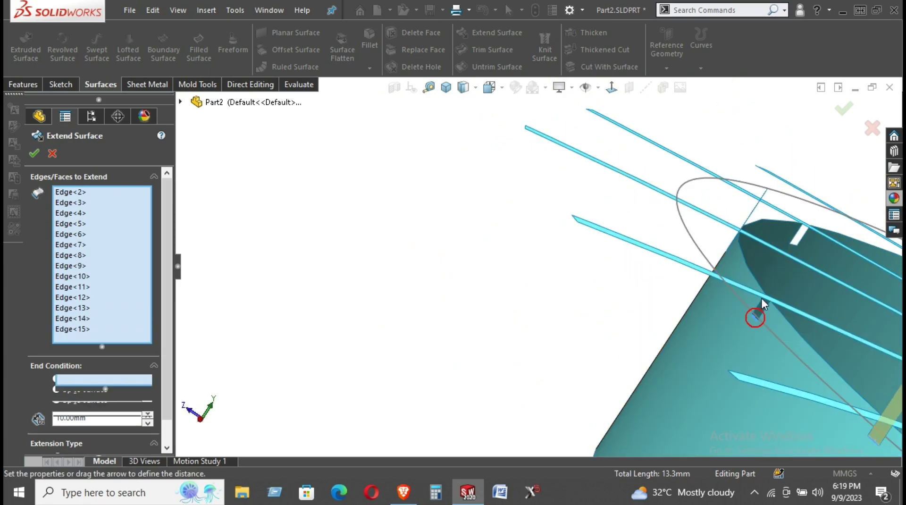
left_click(792, 246)
middle_click_drag(748, 257, 816, 279)
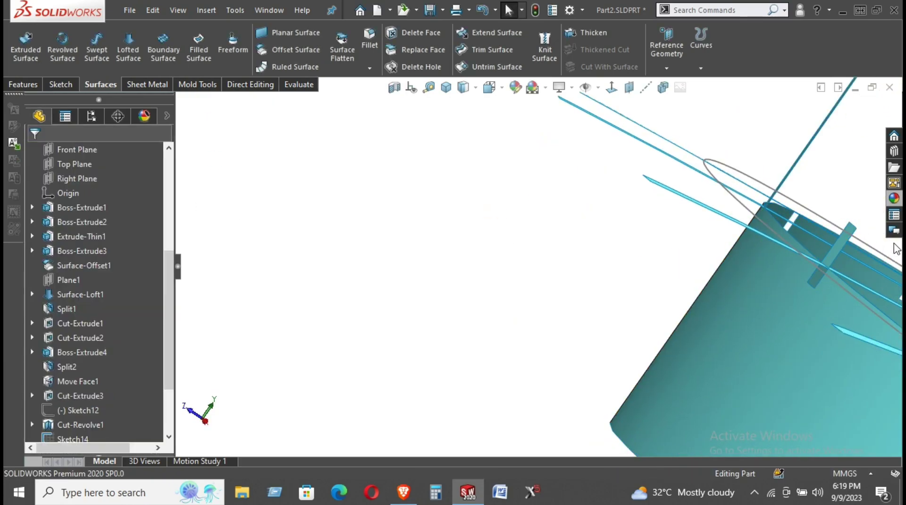
Hide the Surface-Offset3 rim surface and begin a new Extend Surface
scroll(540, 217, "up", 2)
scroll(631, 253, "up", 2)
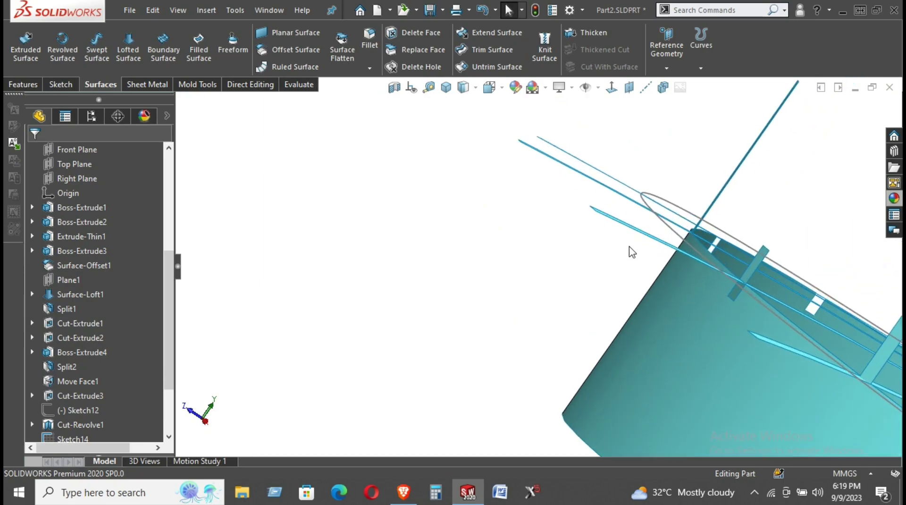
mouse_move(631, 252)
middle_mouse_down()
mouse_move(616, 245)
mouse_move(587, 192)
mouse_move(593, 242)
mouse_move(643, 287)
mouse_move(696, 219)
mouse_move(632, 240)
middle_mouse_up()
scroll(616, 244, "up", 3)
scroll(695, 219, "down", 3)
scroll(632, 240, "down", 3)
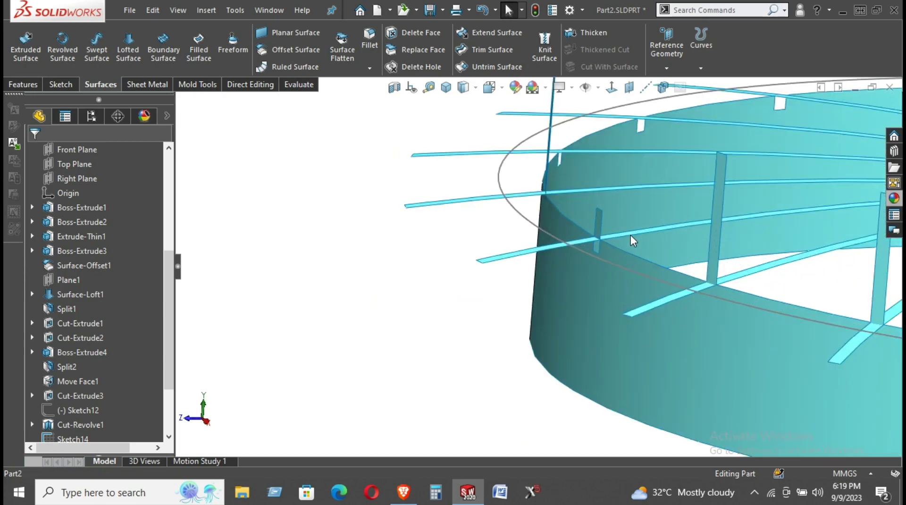
left_click(599, 227)
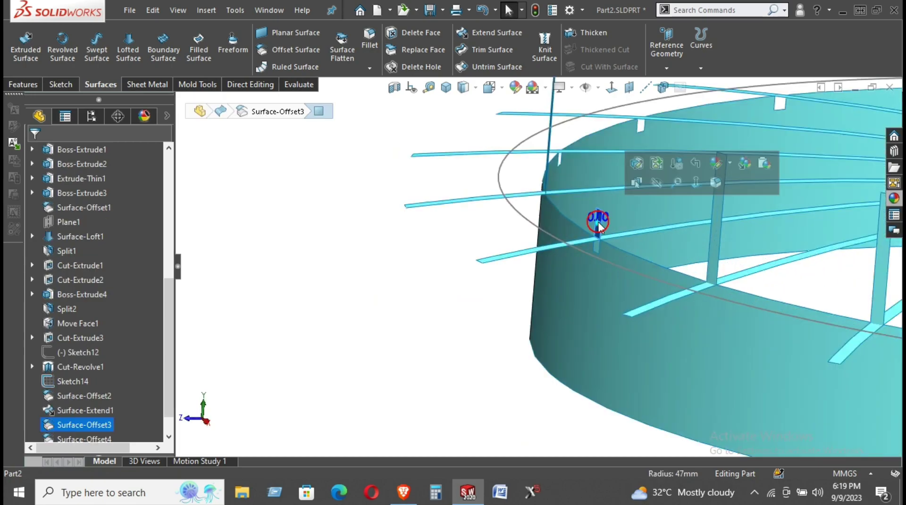
left_click(655, 190)
left_click(322, 229)
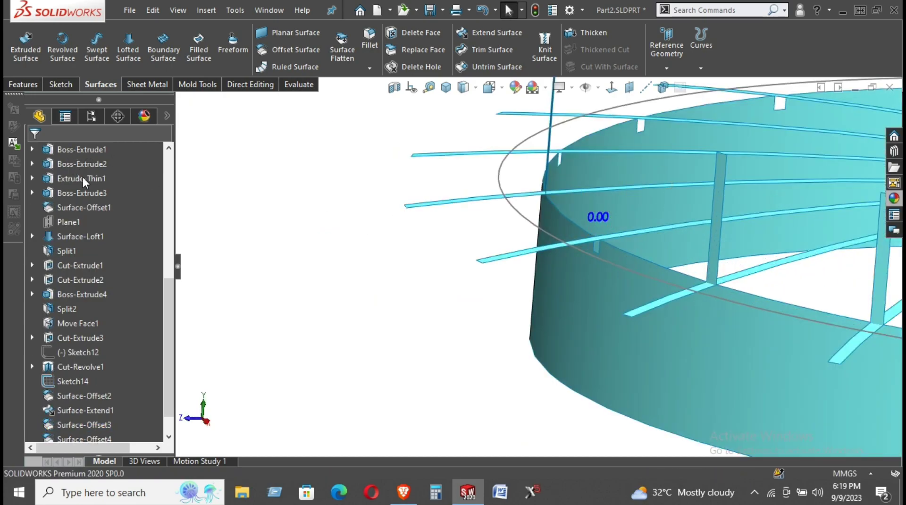
left_click(489, 35)
Extend five spoke tab edges by 10.00mm as a same-surface extension
left_click(596, 255)
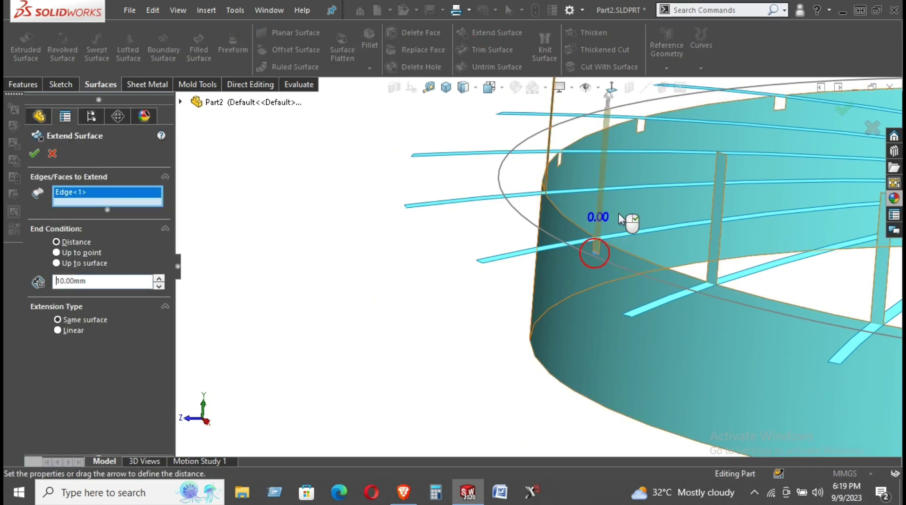
left_click(640, 132)
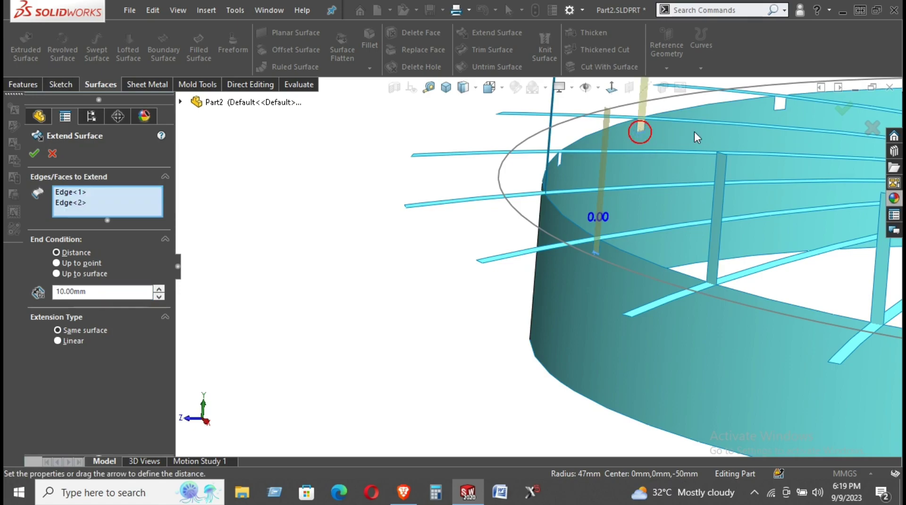
left_click(780, 108)
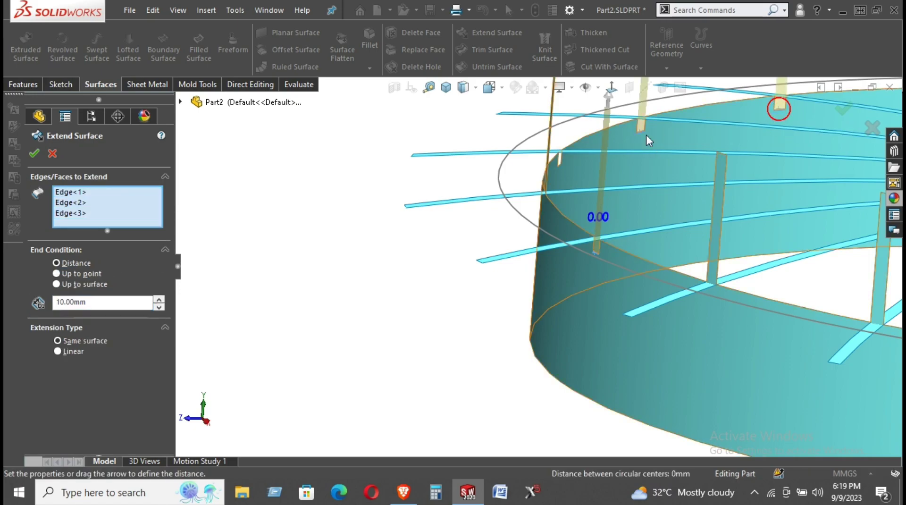
left_click(559, 166)
scroll(573, 177, "up", 3)
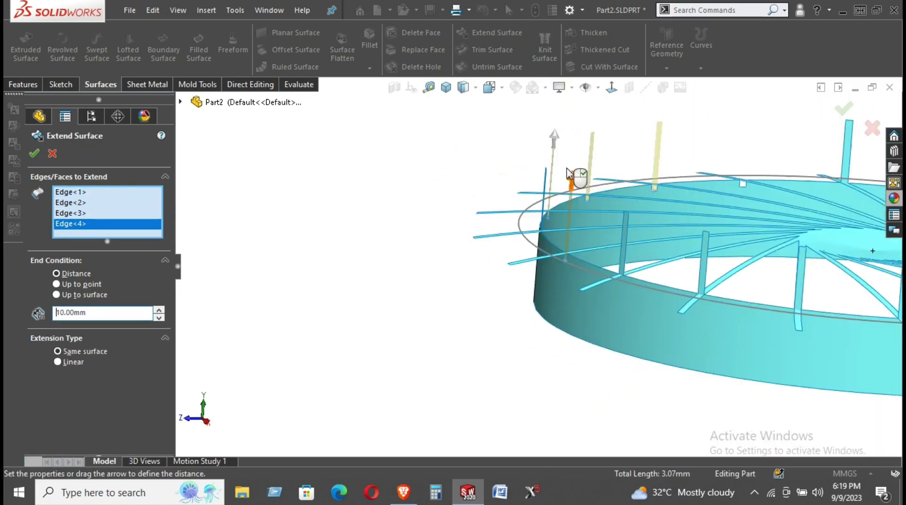
scroll(727, 198, "down", 3)
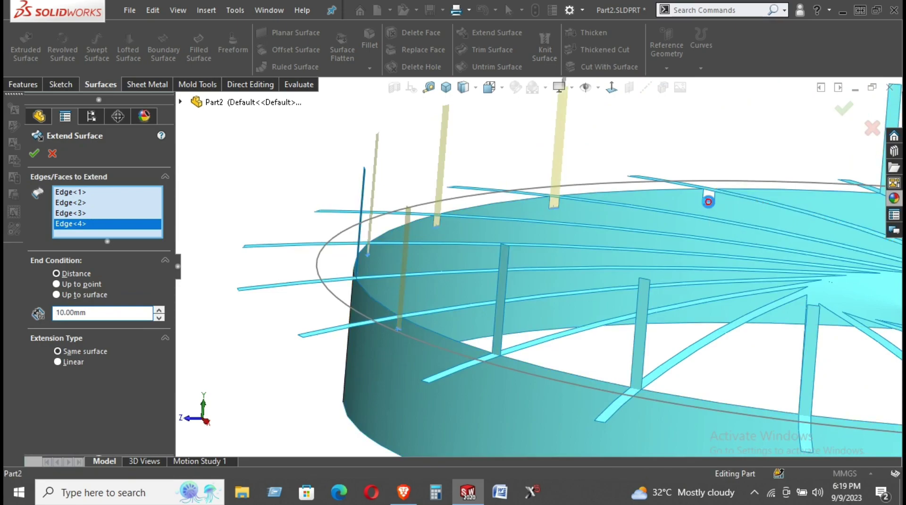
left_click(707, 198)
scroll(689, 278, "up", 3)
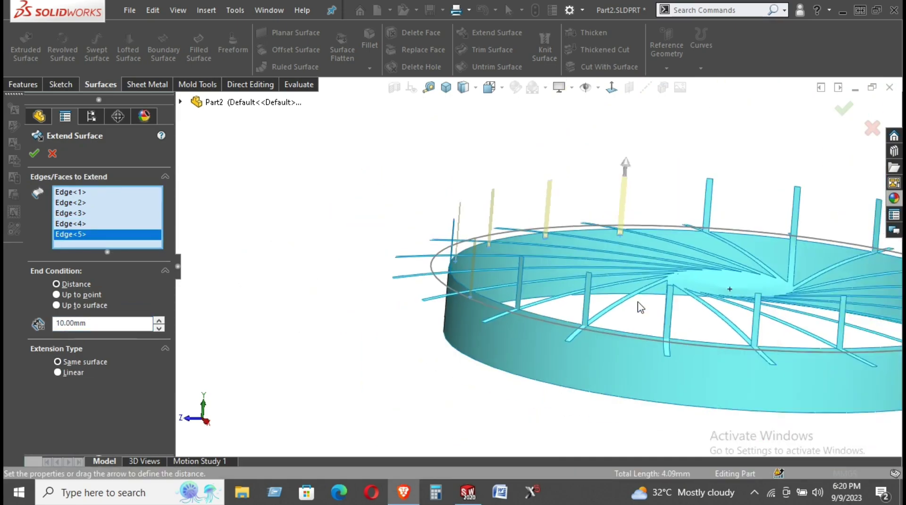
scroll(698, 283, "up", 2)
scroll(706, 294, "down", 2)
middle_click_drag(706, 294, 455, 286)
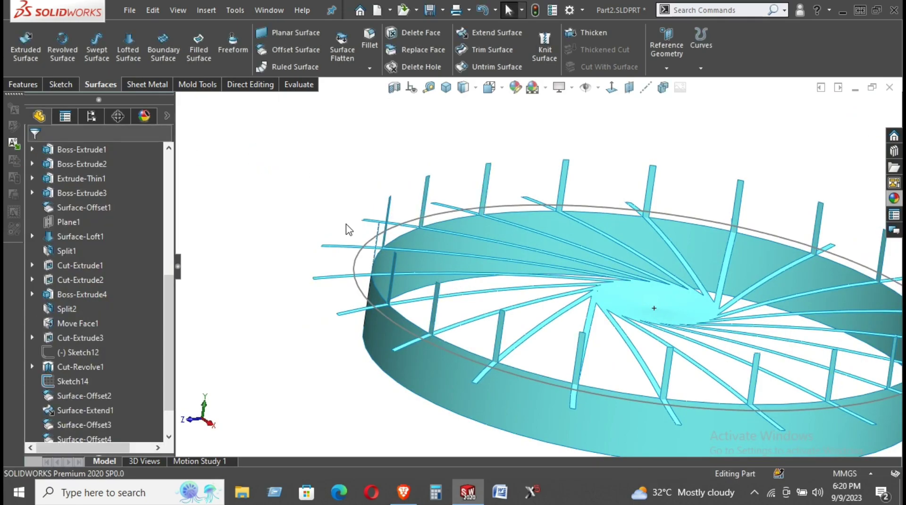
Show the Cut-Revolve1 solid body again from the Solid Bodies list
mouse_move(348, 230)
middle_mouse_down()
mouse_move(460, 255)
mouse_move(474, 222)
mouse_move(458, 205)
mouse_move(492, 217)
mouse_move(469, 222)
mouse_move(459, 259)
middle_mouse_up()
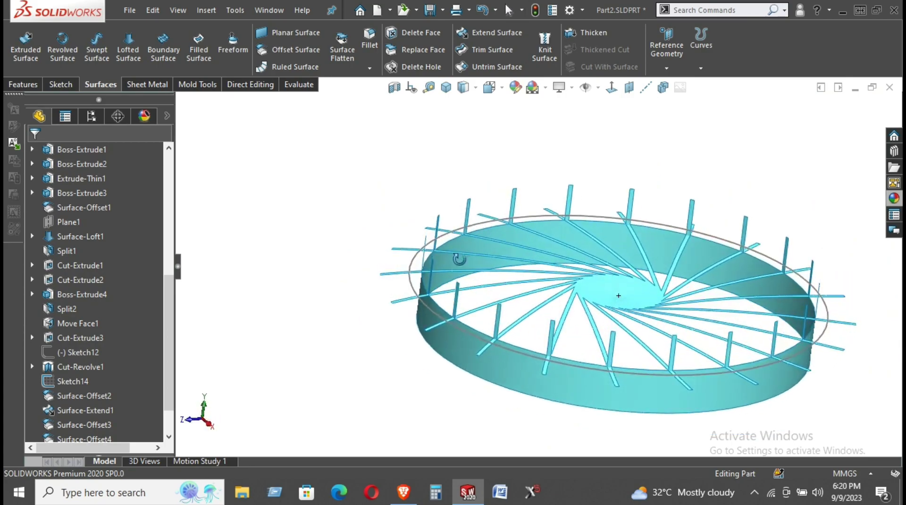
key("Escape")
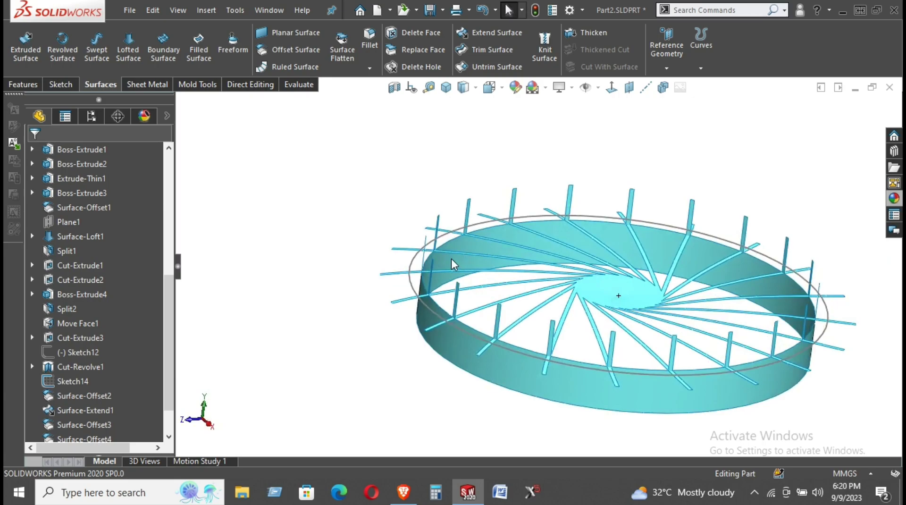
scroll(51, 231, "up", 1)
scroll(52, 231, "up", 5)
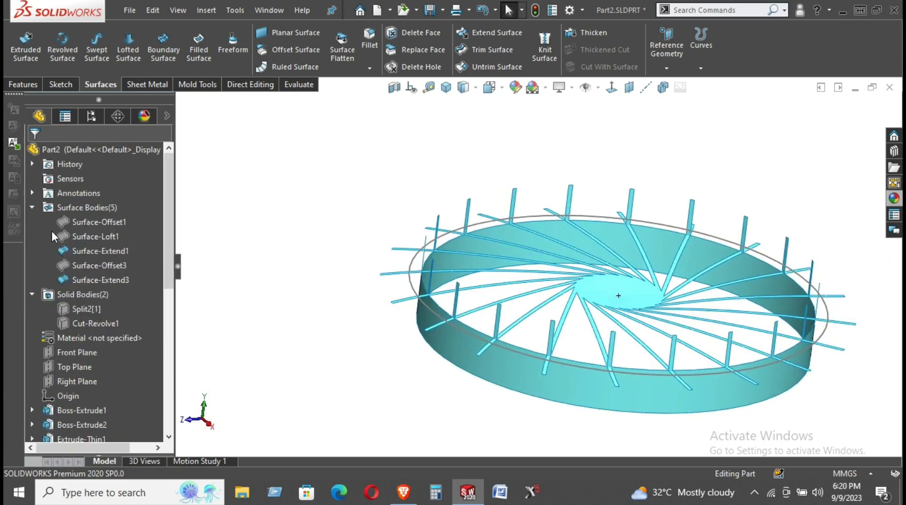
left_click(78, 322)
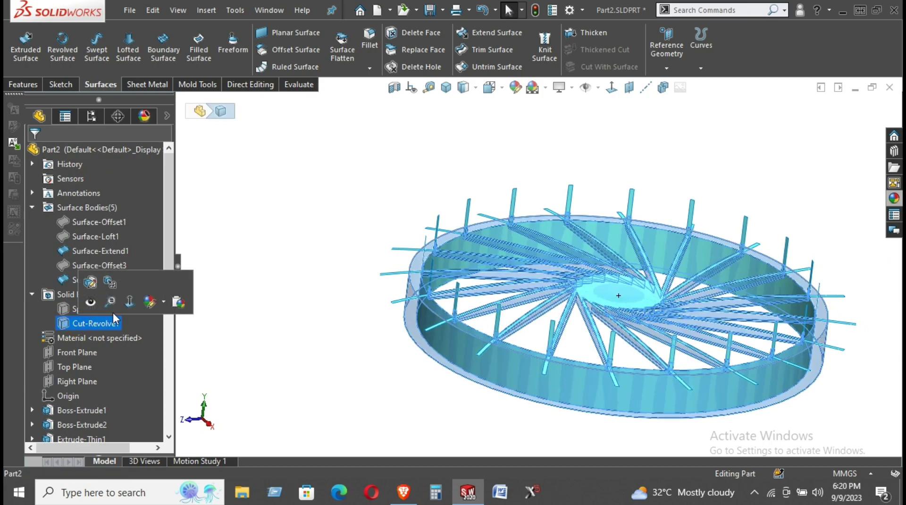
left_click(90, 304)
left_click(353, 215)
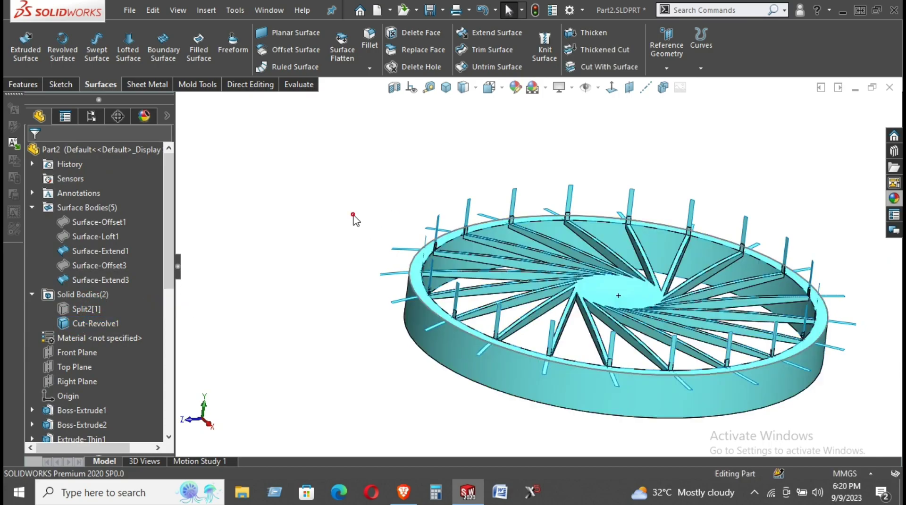
middle_click_drag(409, 243, 388, 262)
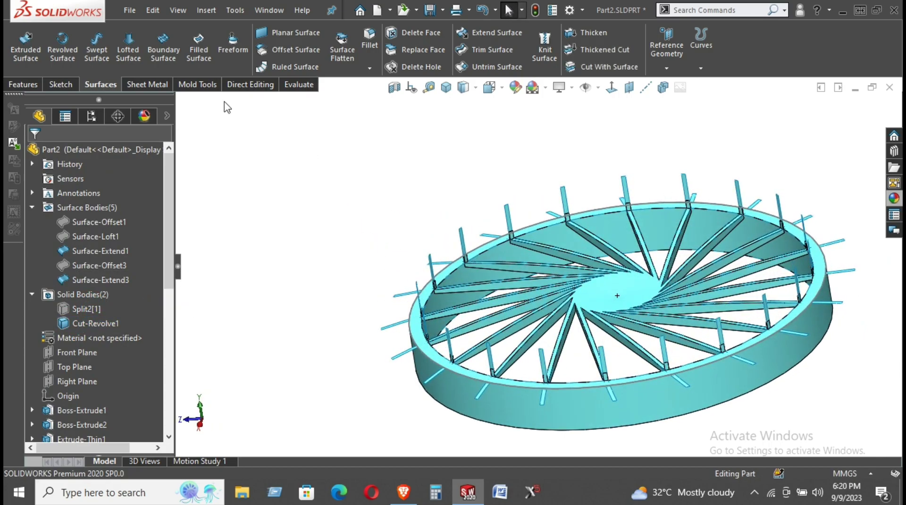
left_click(231, 88)
Split Cut-Revolve1 with Surface-Extend3 as the trim tool, keeping the spoke body
left_click(260, 44)
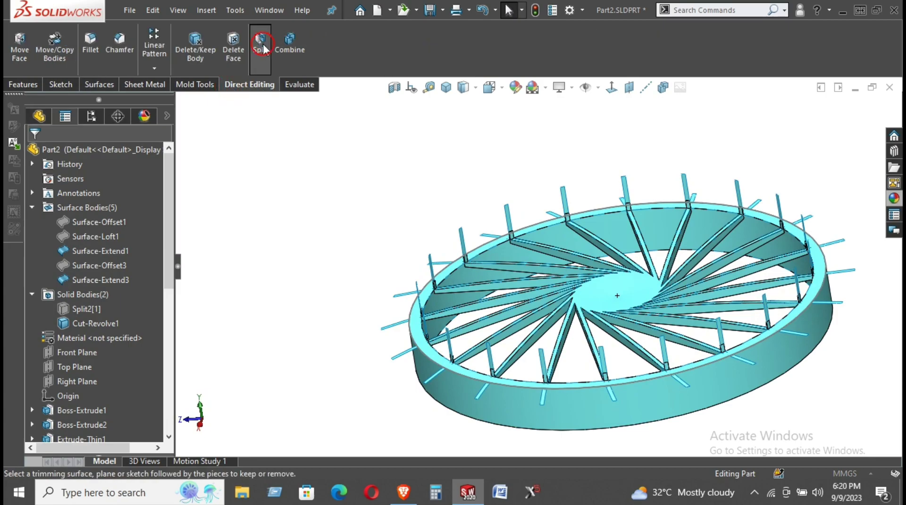
scroll(410, 243, "down", 5)
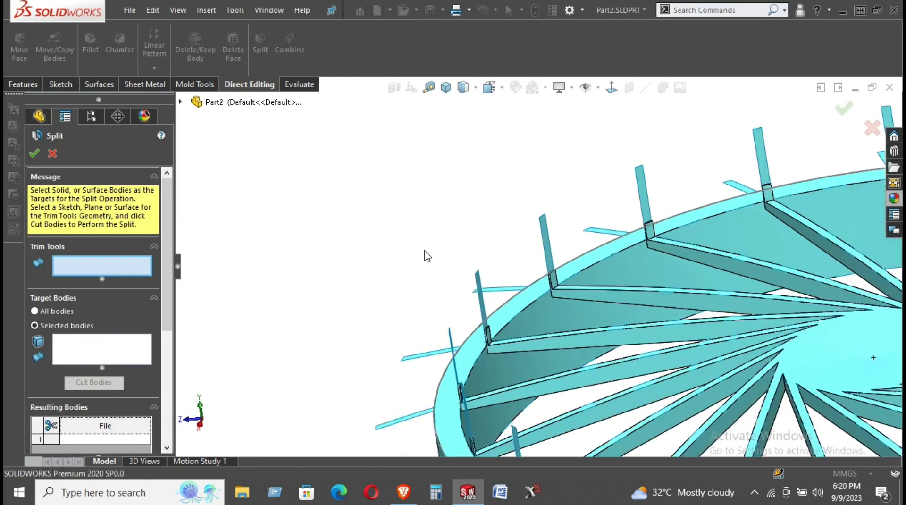
left_click(545, 244)
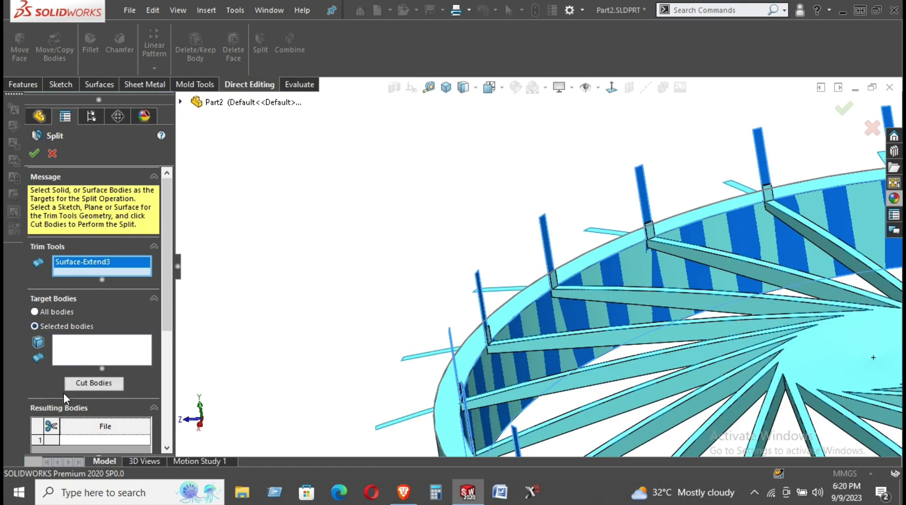
left_click(79, 384)
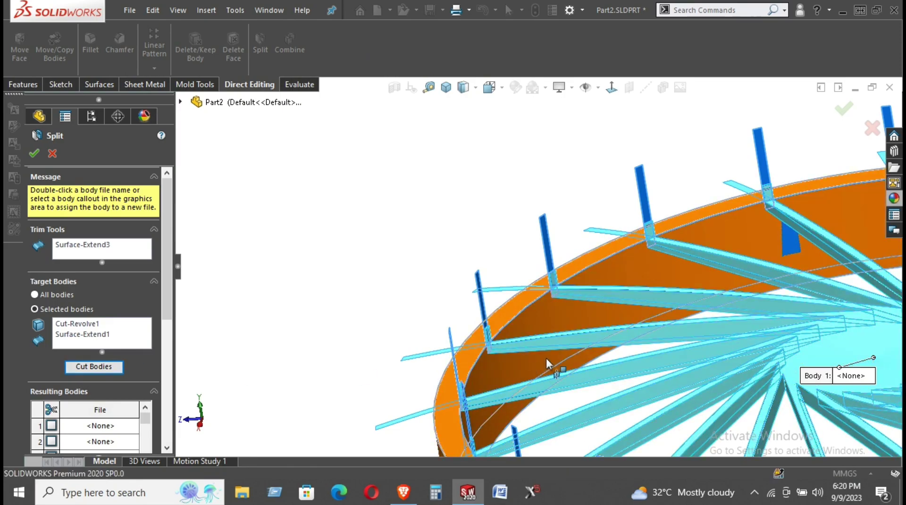
left_click(581, 385)
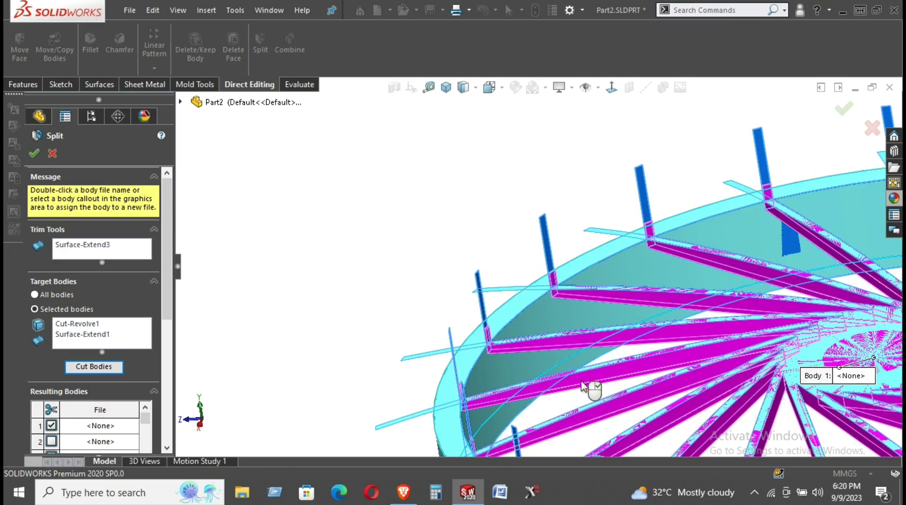
scroll(48, 369, "down", 3)
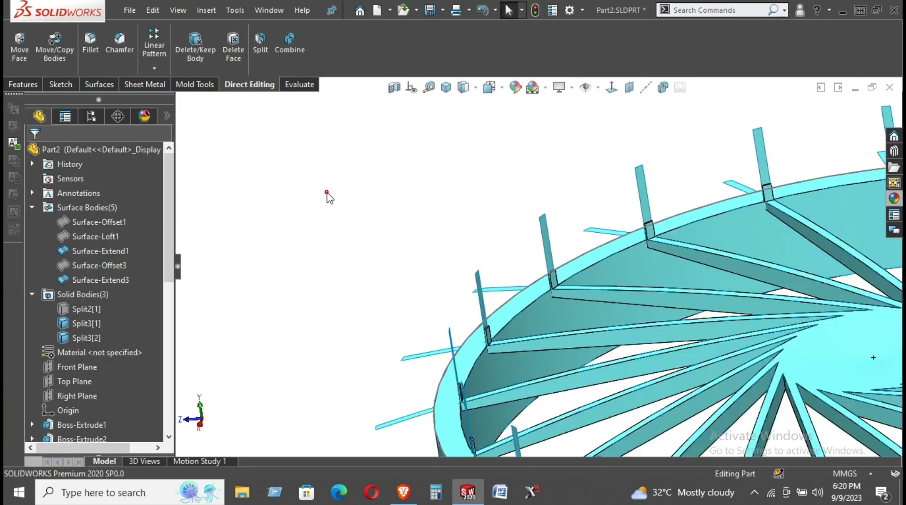
Hide the Surface-Offset2 offset surface and the rim body
scroll(527, 327, "down", 2)
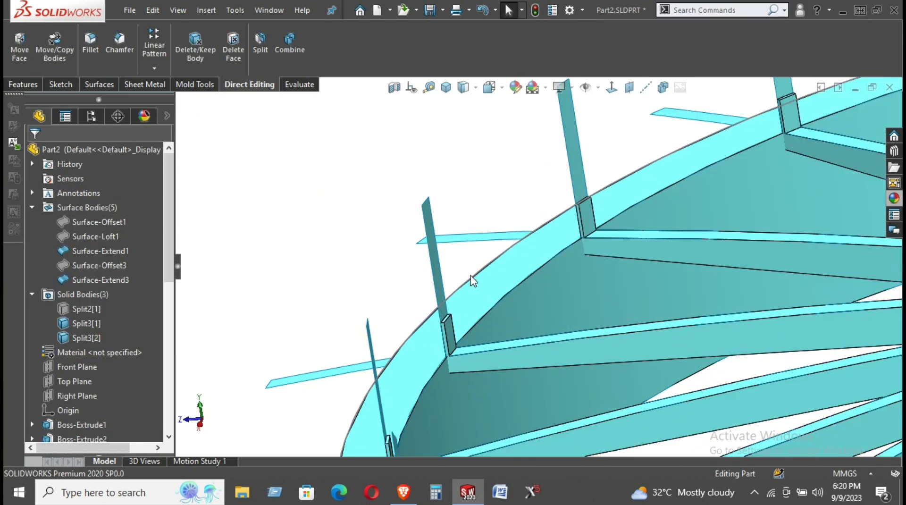
left_click(439, 249)
right_click(439, 248)
left_click(463, 196)
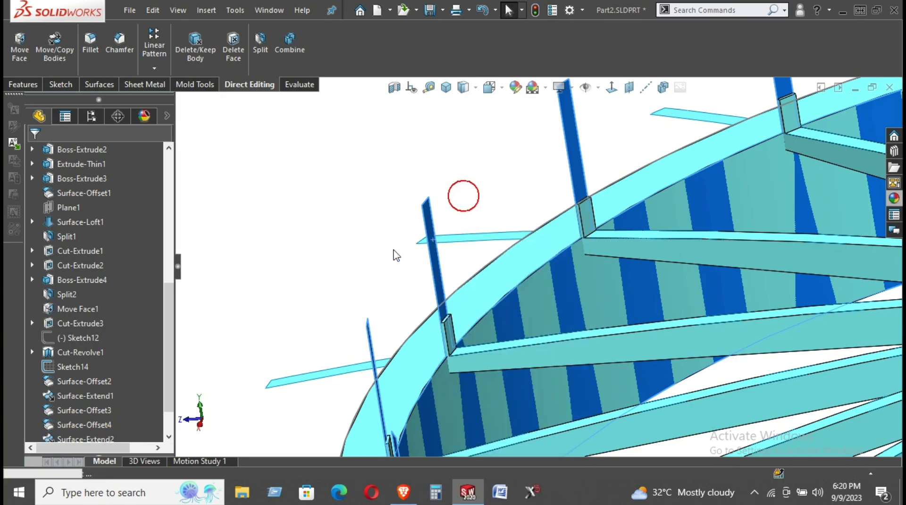
right_click(318, 373)
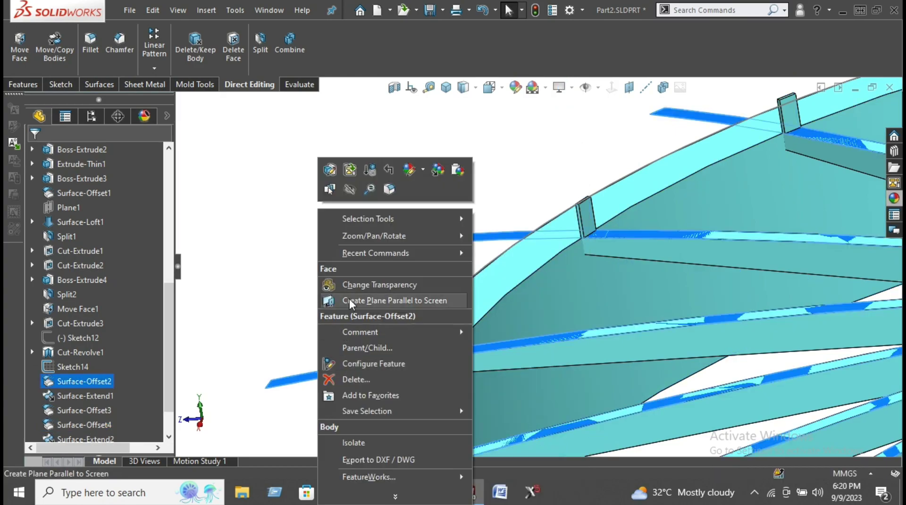
left_click(357, 194)
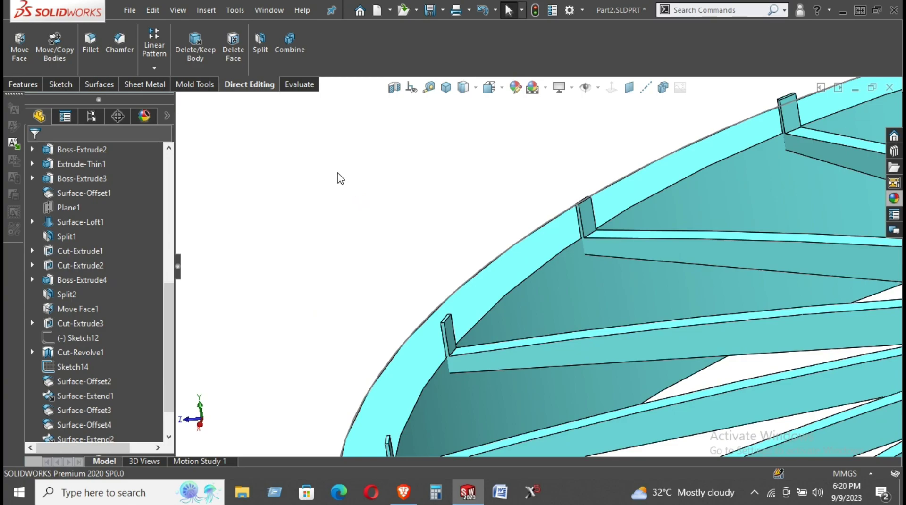
right_click(554, 322)
left_click(582, 194)
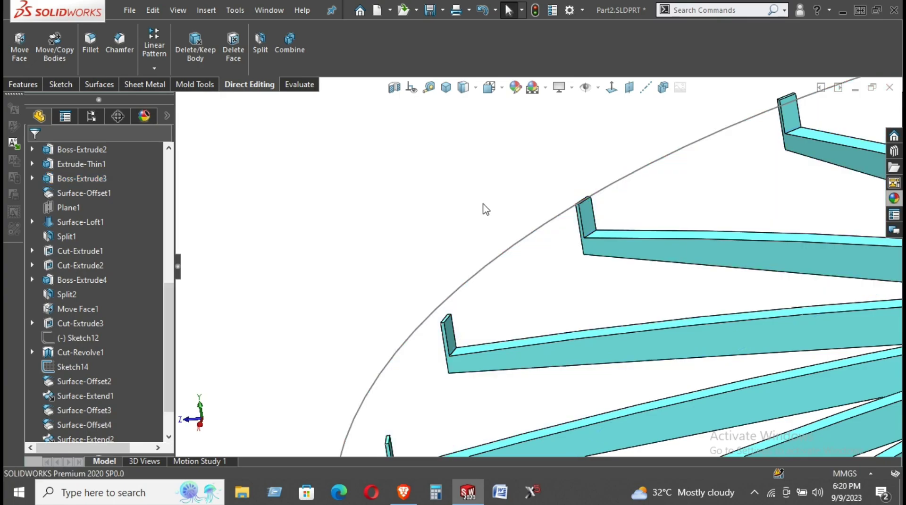
left_click(419, 206)
Try splitting the Split3[1] body with a spoke's top face, then cancel the split
scroll(506, 315, "up", 5)
scroll(566, 307, "up", 3)
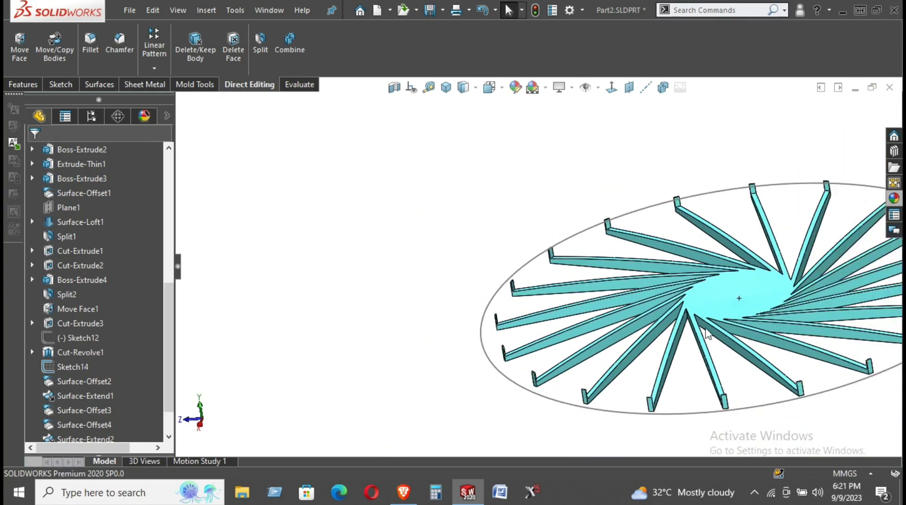
scroll(378, 315, "down", 3)
scroll(344, 313, "down", 2)
scroll(344, 313, "down", 2)
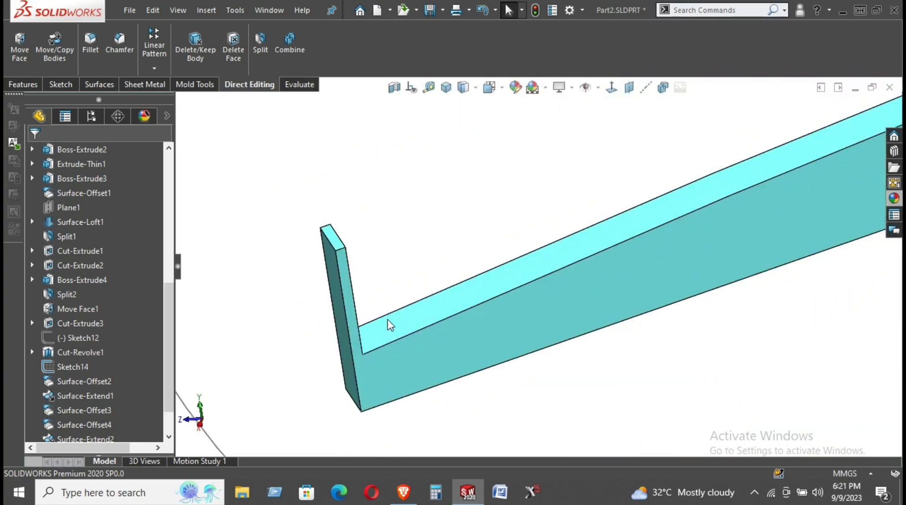
left_click(412, 327)
left_click(260, 45)
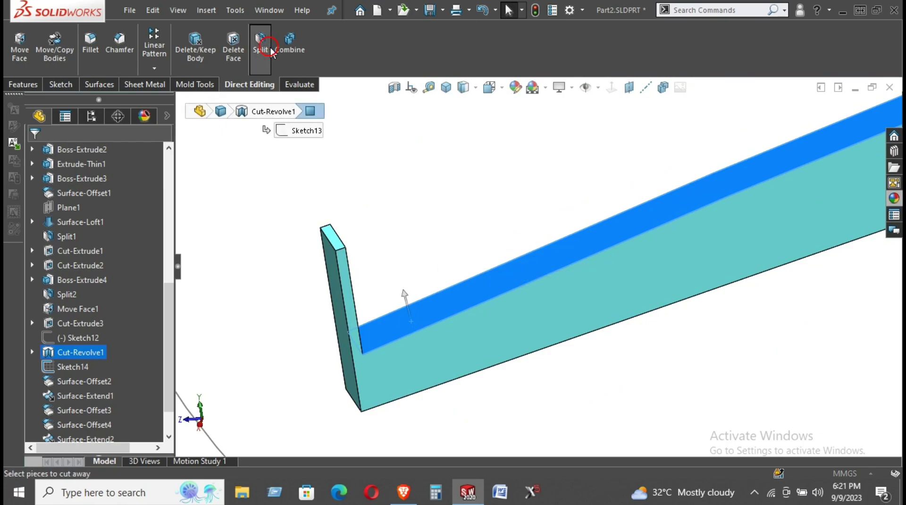
left_click(94, 383)
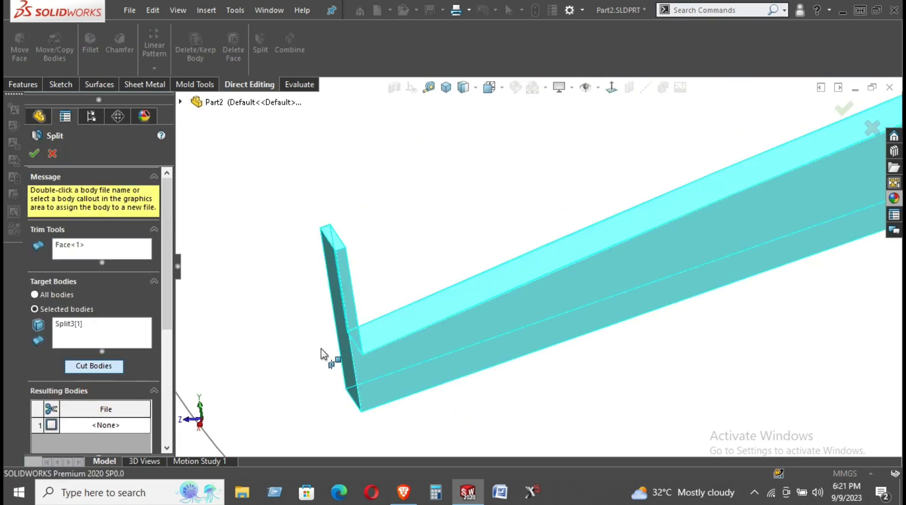
scroll(388, 354, "up", 3)
scroll(388, 355, "up", 2)
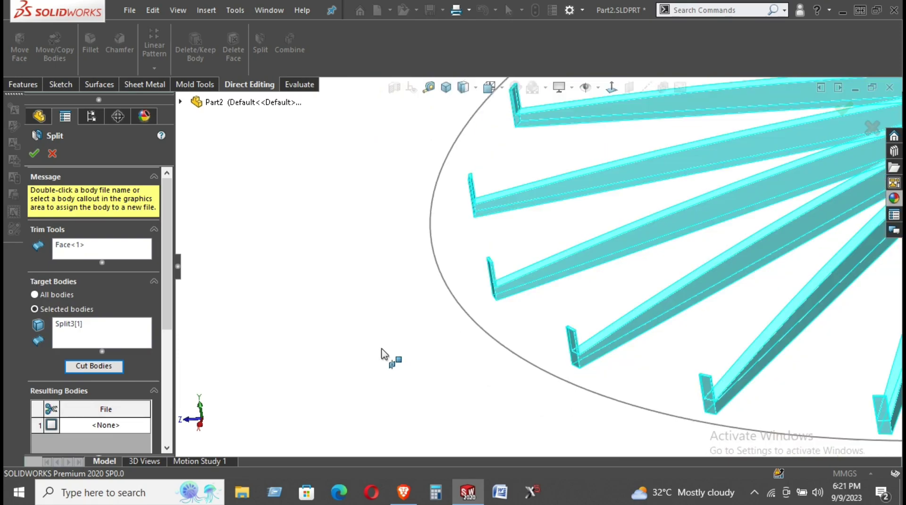
left_click(53, 155)
Hide Surface-Offset3 and show Surface-Extend1 from the FeatureManager tree
scroll(108, 273, "up", 3)
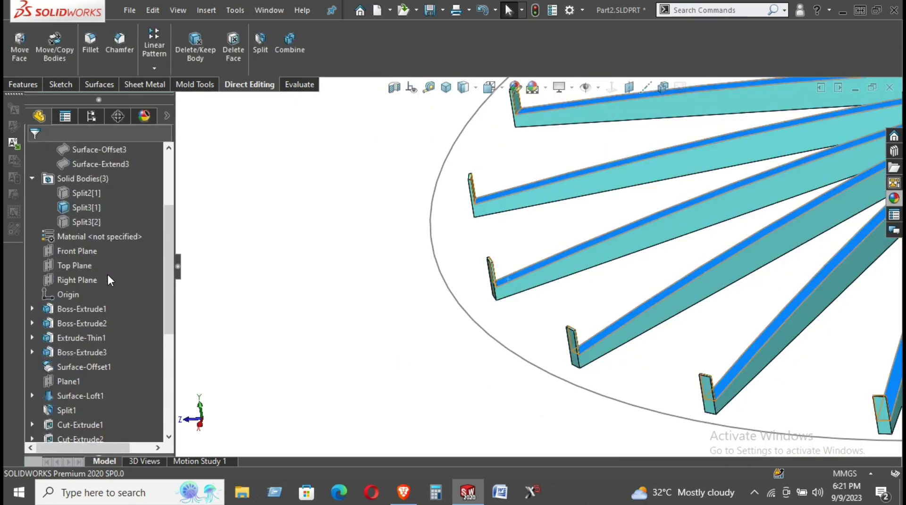
scroll(108, 274, "up", 2)
left_click(89, 282)
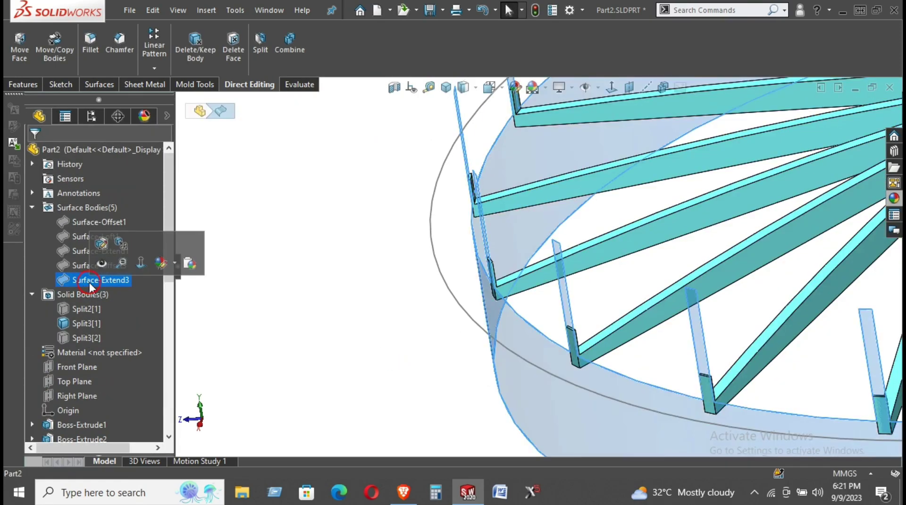
left_click(72, 264)
scroll(375, 307, "up", 2)
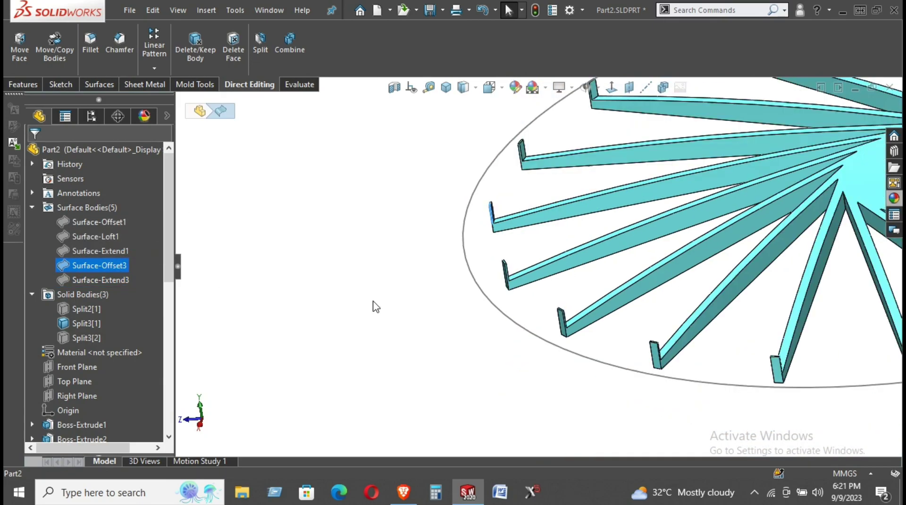
scroll(374, 307, "up", 3)
scroll(635, 273, "down", 4)
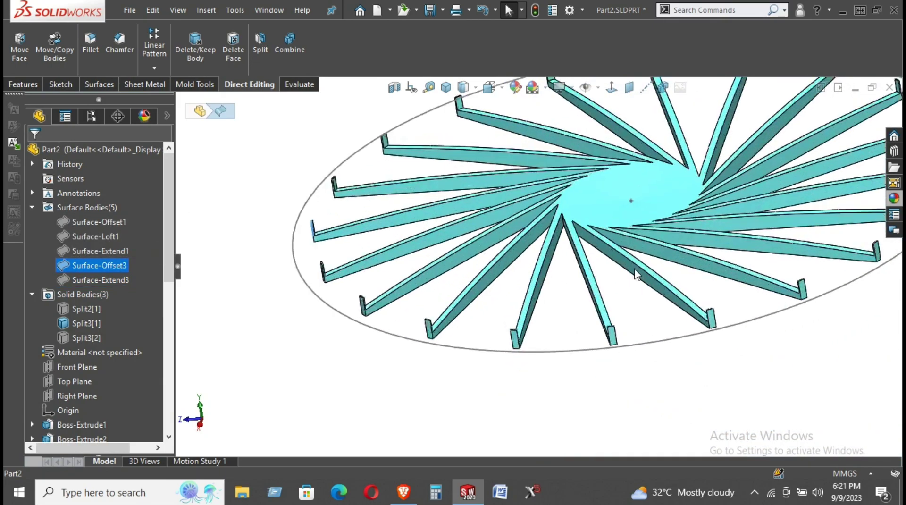
left_click(80, 251)
left_click(91, 234)
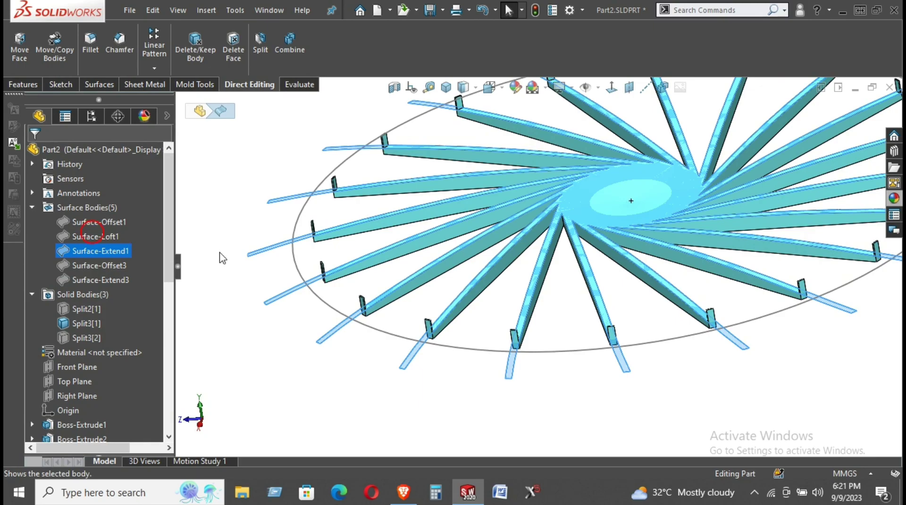
left_click(459, 374)
Zoom and orbit to inspect the extended surfaces reaching past the spoke ends
scroll(440, 339, "down", 3)
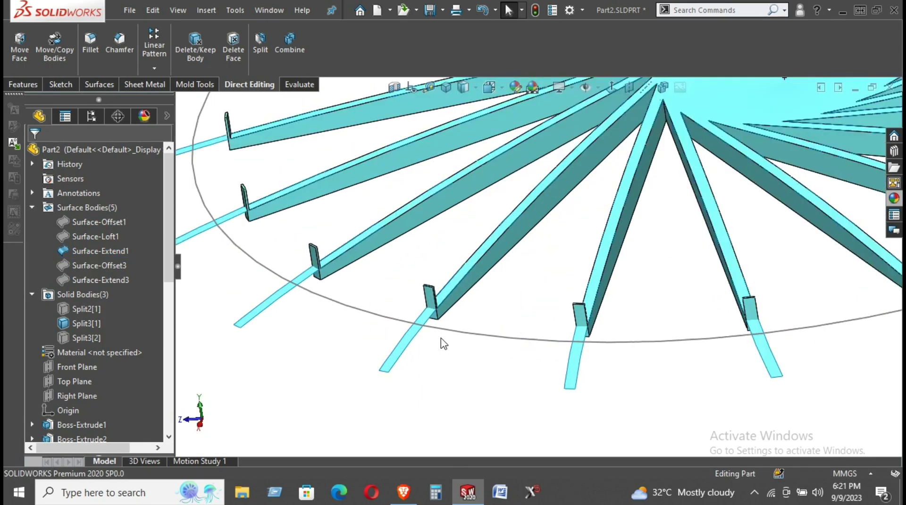
scroll(440, 339, "down", 2)
scroll(453, 307, "down", 2)
scroll(486, 235, "down", 2)
middle_click_drag(506, 193, 526, 180)
scroll(520, 259, "up", 2)
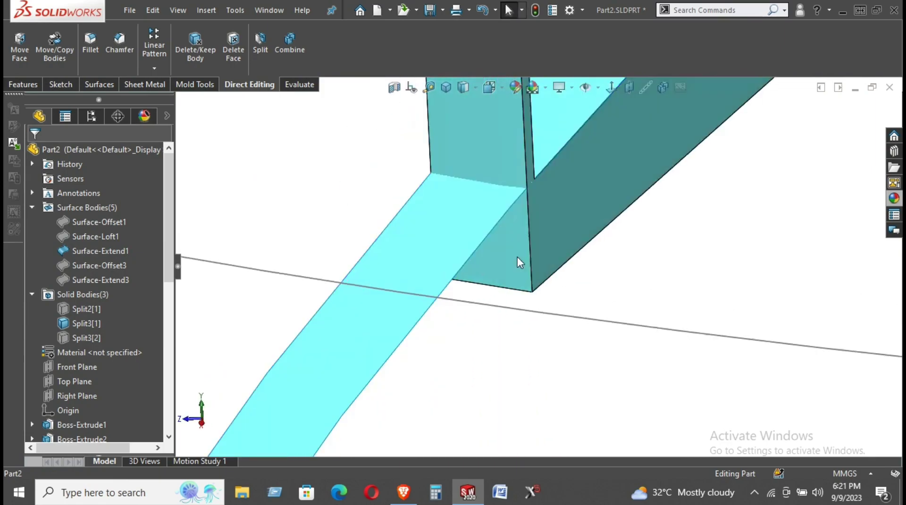
scroll(523, 280, "up", 2)
scroll(520, 282, "up", 2)
scroll(522, 283, "up", 3)
scroll(492, 297, "down", 3)
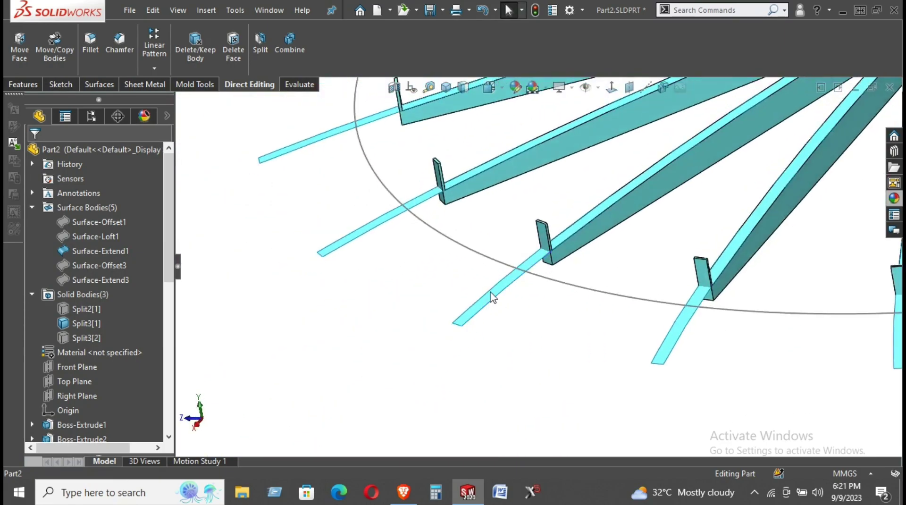
left_click(259, 47)
Cut Split3[1] with Surface-Extend1 as trim tool and start picking spoke-end tab bodies
left_click(366, 228)
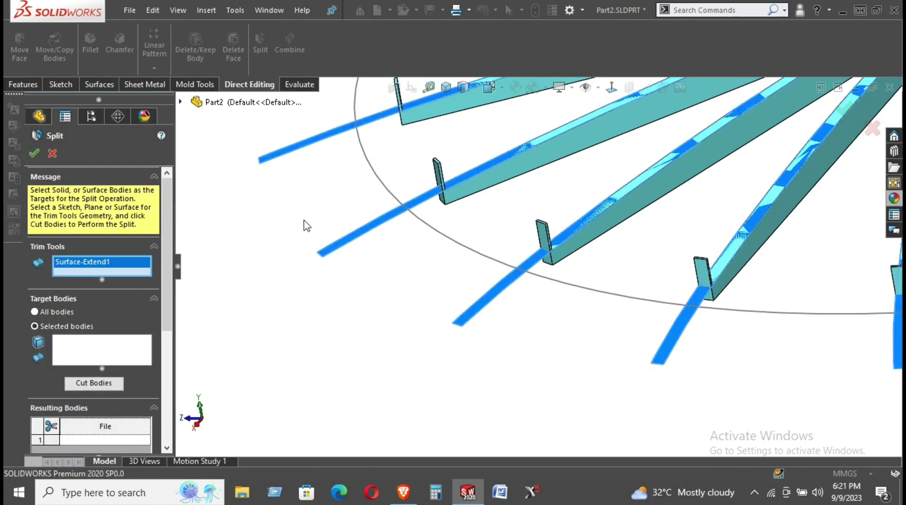
left_click(96, 386)
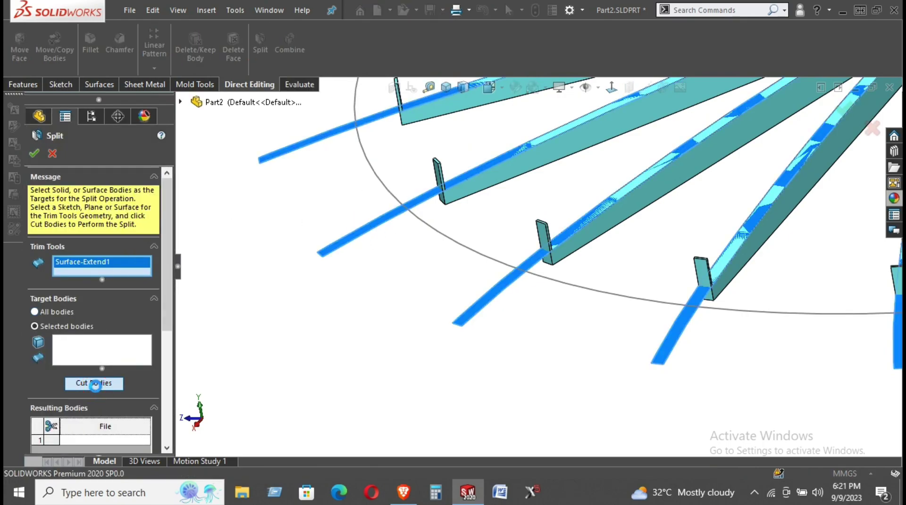
left_click(434, 175)
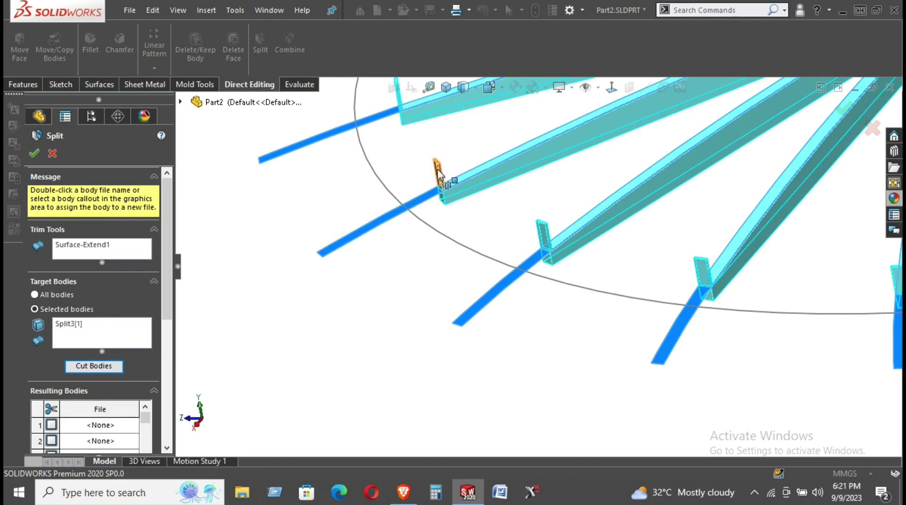
left_click(543, 233)
left_click(701, 271)
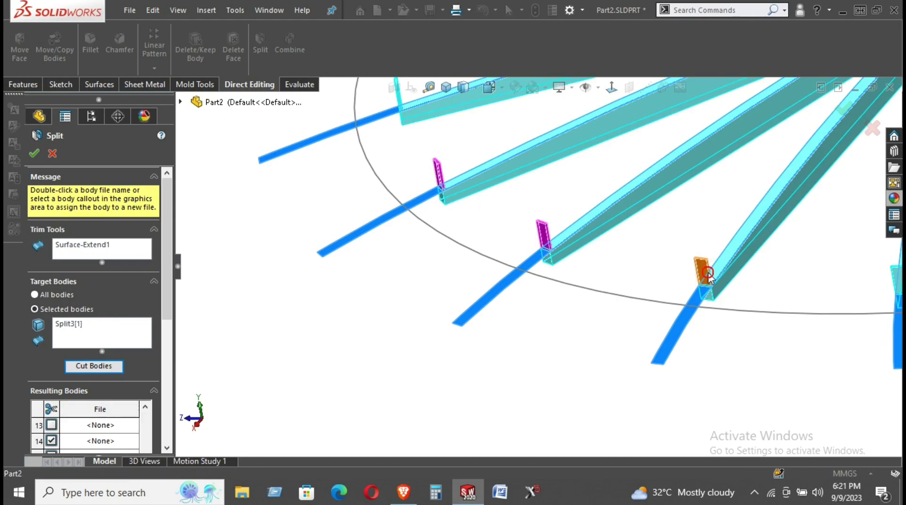
left_click(895, 279)
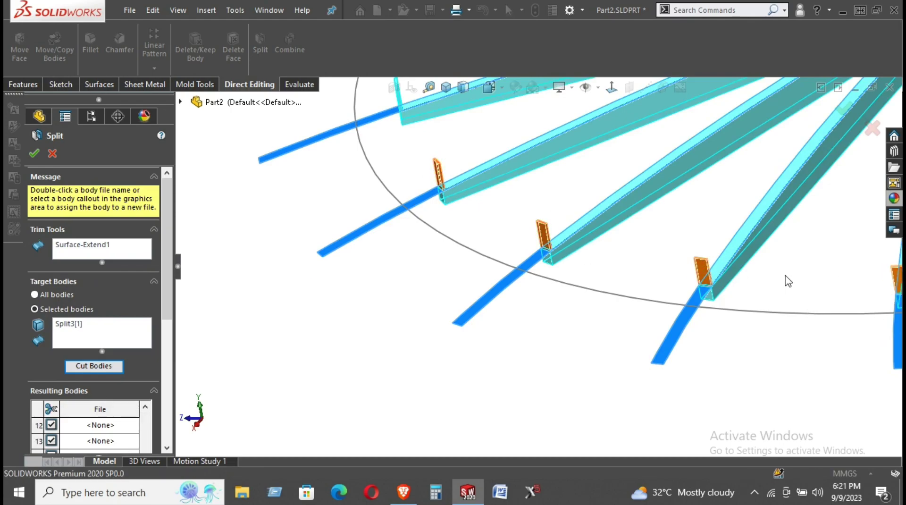
scroll(787, 282, "up", 2)
left_click(875, 259)
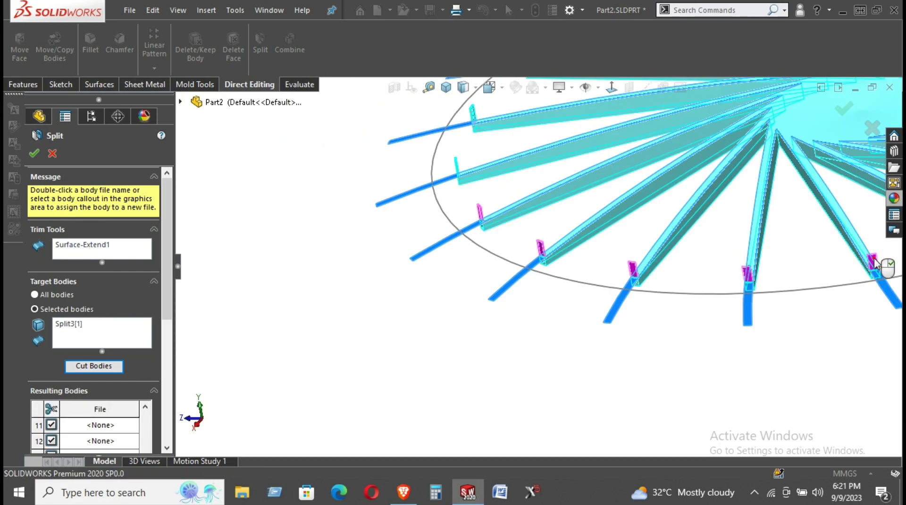
left_click(874, 260)
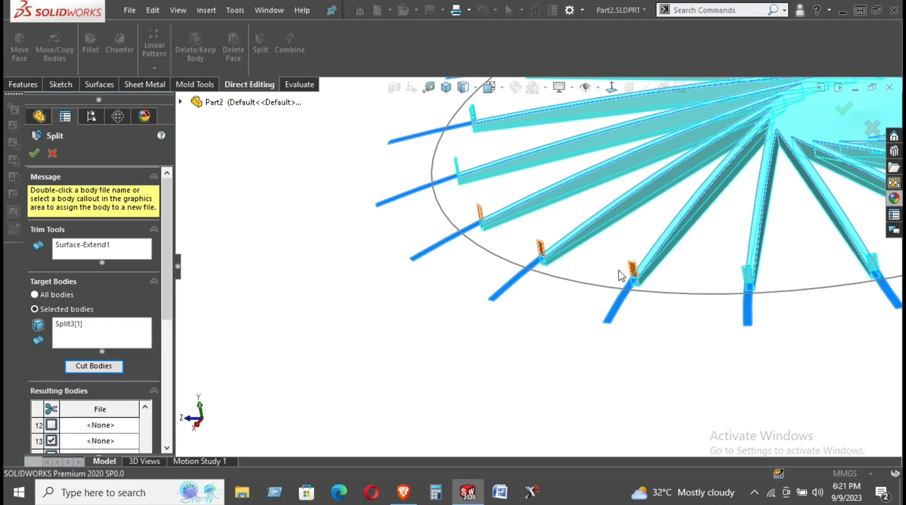
left_click(632, 270)
left_click(748, 274)
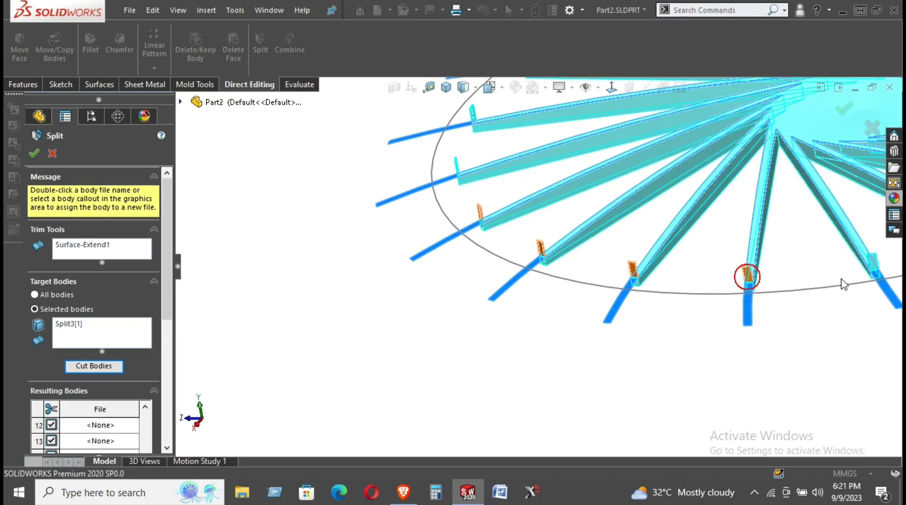
left_click(874, 261)
Select further spoke-end tab bodies, including Body 7
scroll(874, 260, "up", 3)
scroll(731, 246, "down", 5)
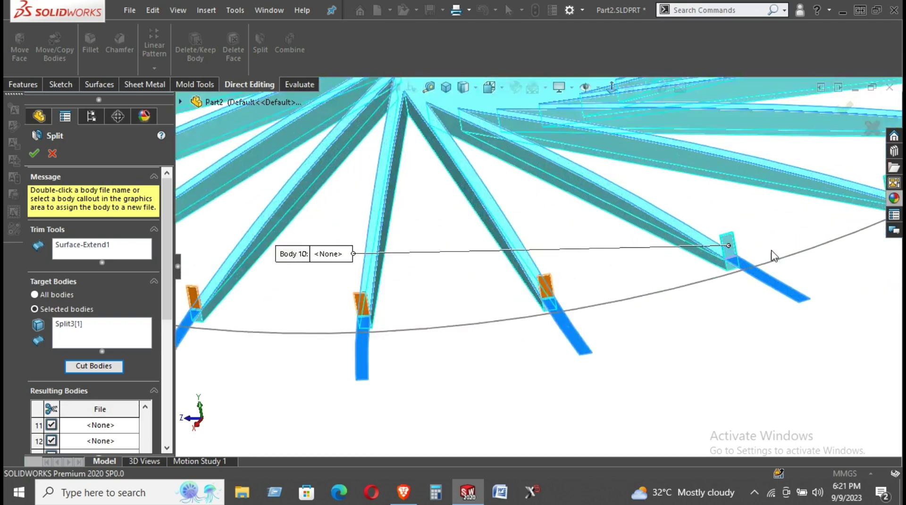
scroll(732, 246, "up", 3)
scroll(692, 229, "down", 4)
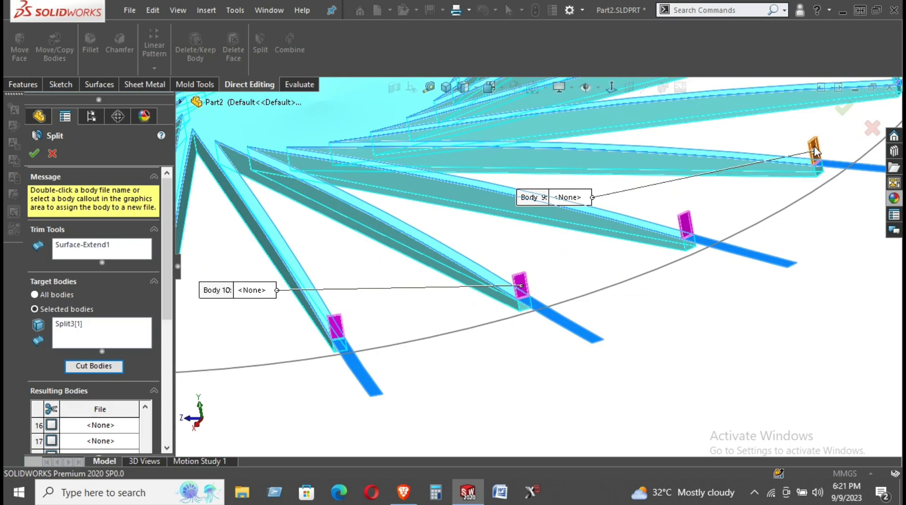
scroll(730, 291, "up", 3)
scroll(694, 219, "down", 3)
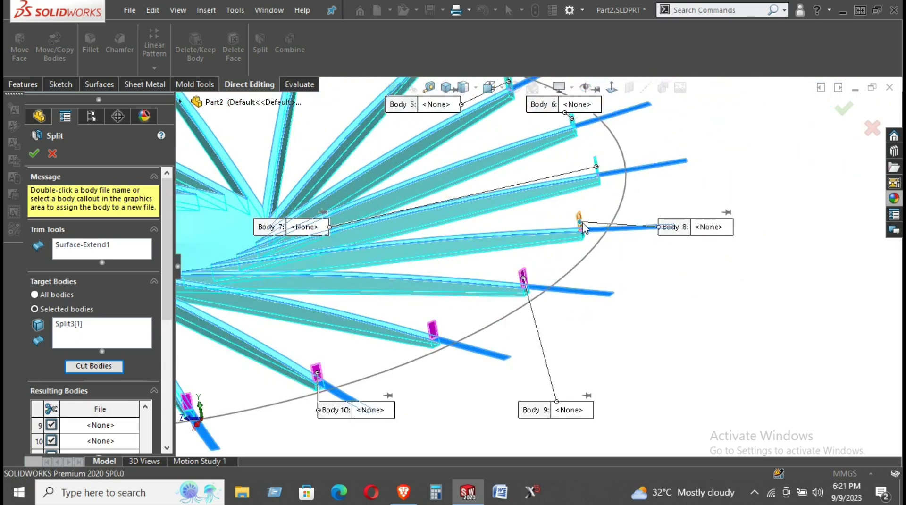
left_click(593, 164)
scroll(560, 204, "down", 3)
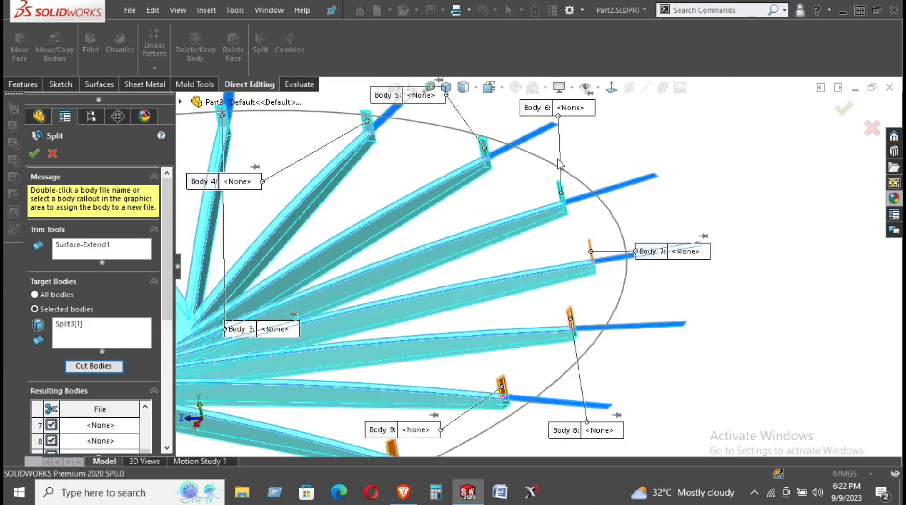
left_click(561, 204)
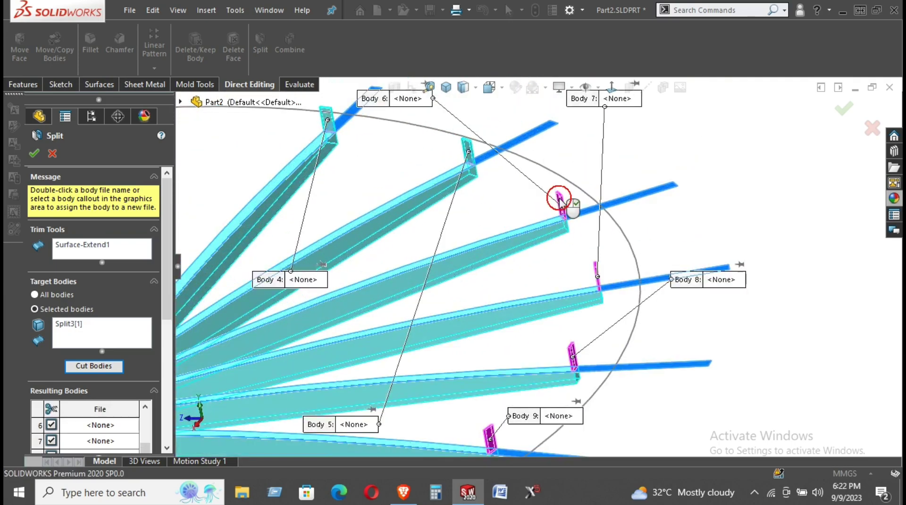
left_click(469, 156)
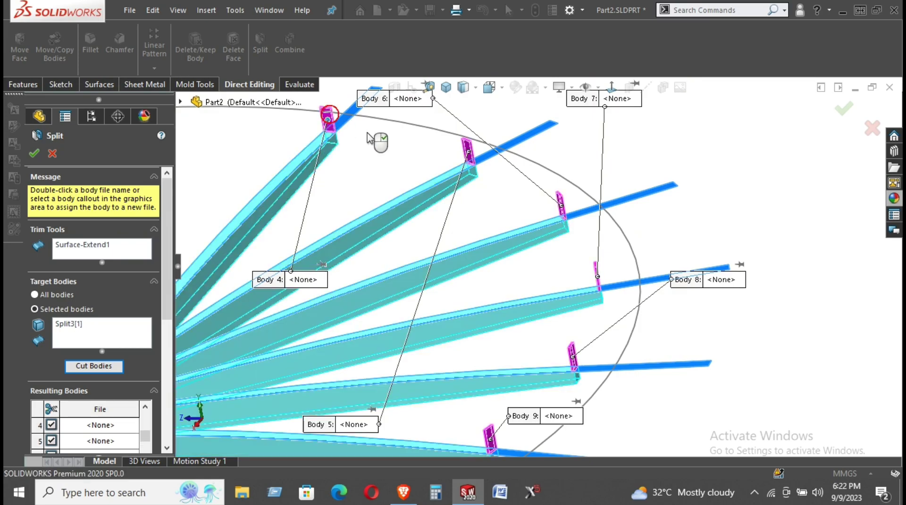
Select the remaining tabs on the fan's left side and enable Consume cut bodies
middle_click_drag(374, 138, 448, 196)
scroll(447, 196, "down", 3)
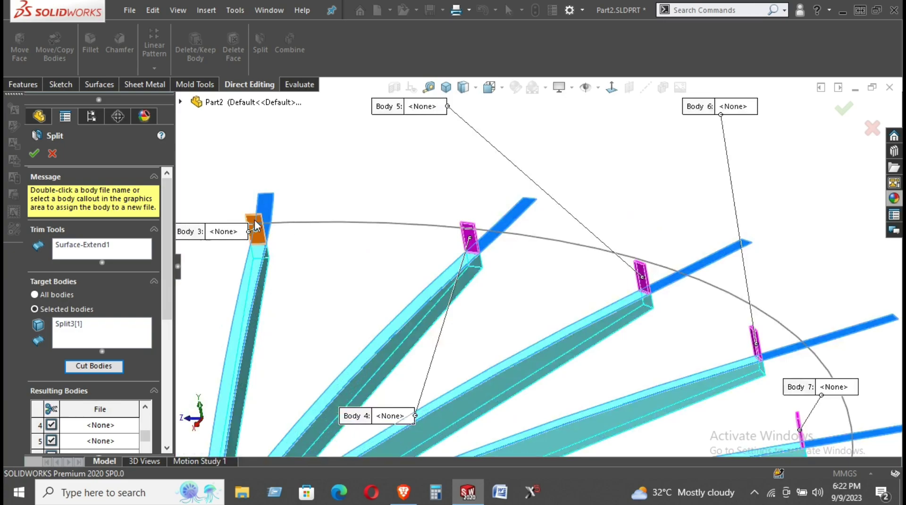
scroll(381, 213, "down", 1)
scroll(333, 233, "up", 2)
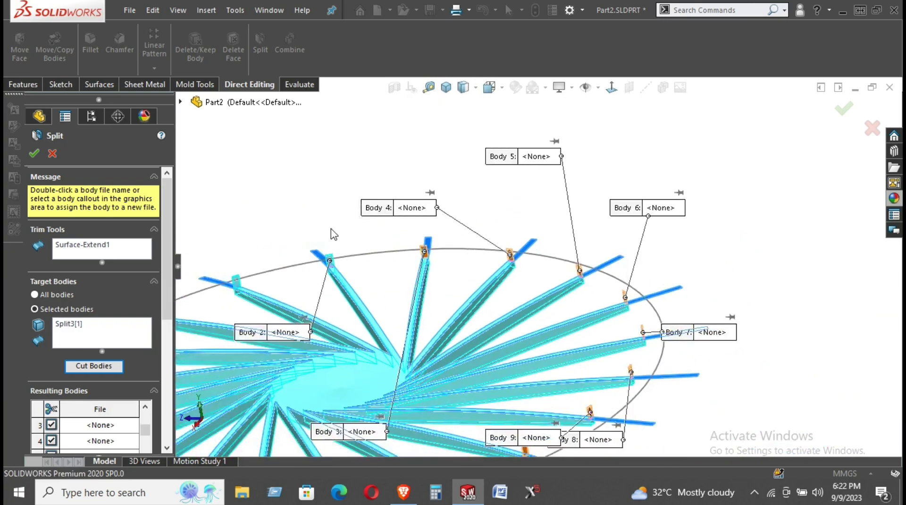
scroll(400, 276, "down", 3)
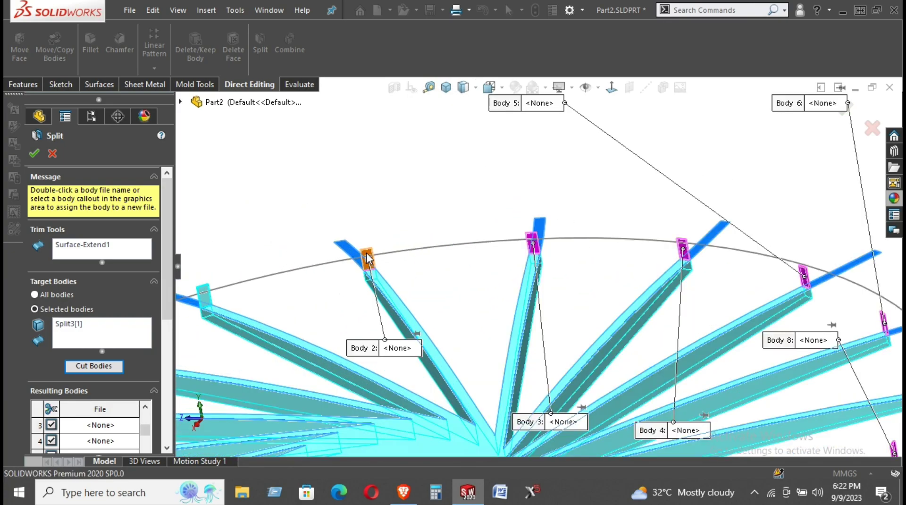
scroll(252, 290, "up", 2)
scroll(218, 340, "down", 2)
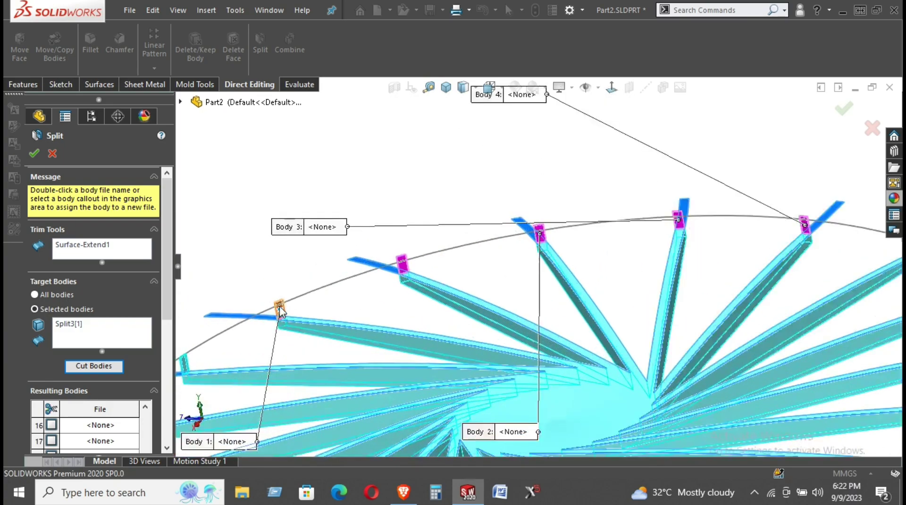
scroll(258, 338, "down", 3)
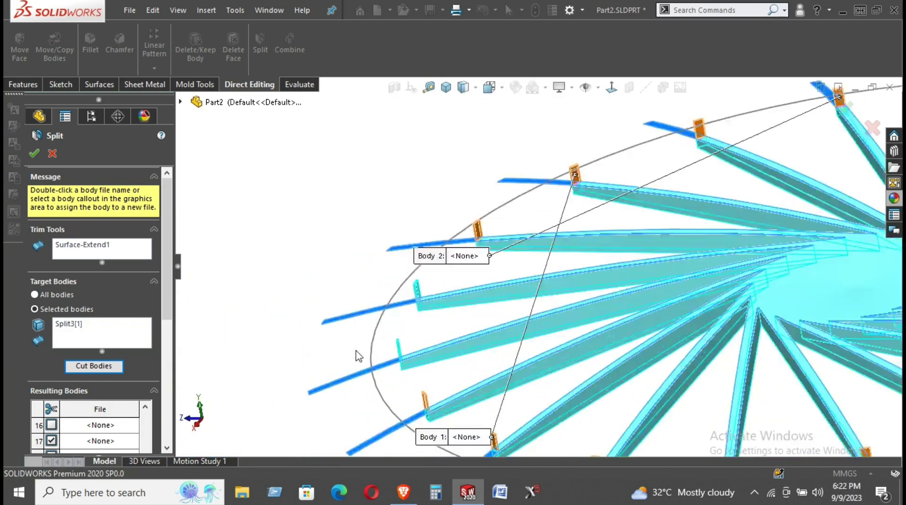
left_click(417, 293)
left_click(402, 353)
scroll(497, 352, "up", 2)
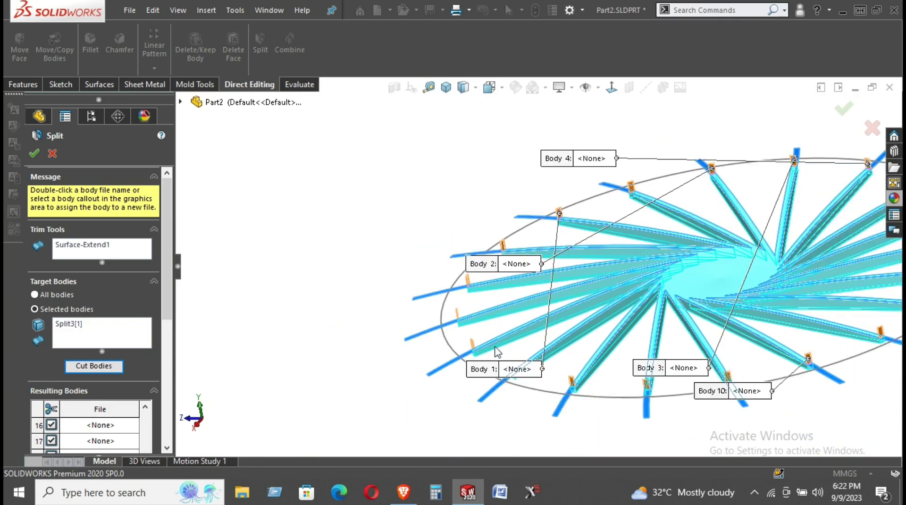
scroll(730, 351, "up", 2)
scroll(763, 293, "down", 3)
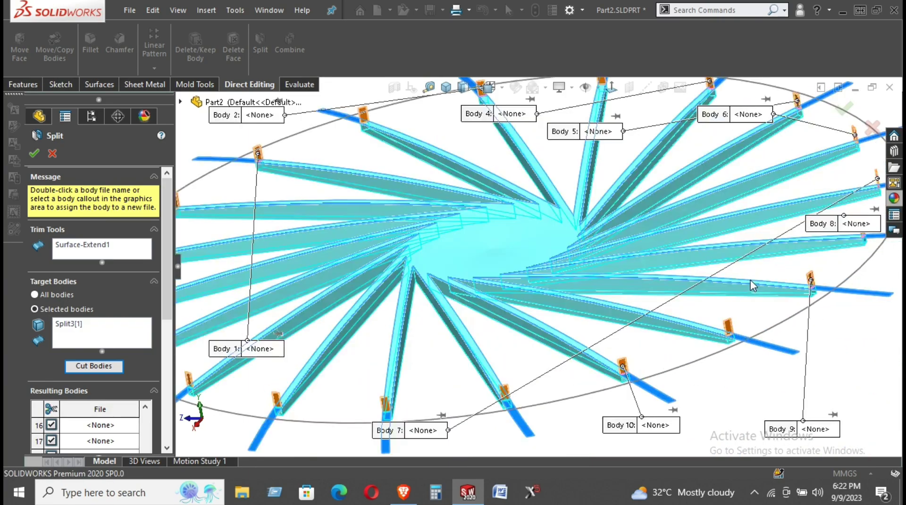
left_click_drag(162, 319, 162, 376)
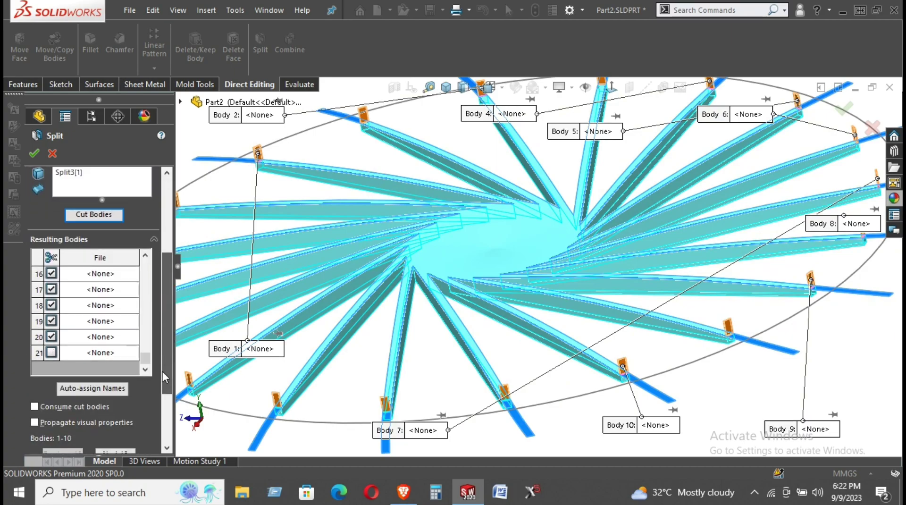
left_click(73, 403)
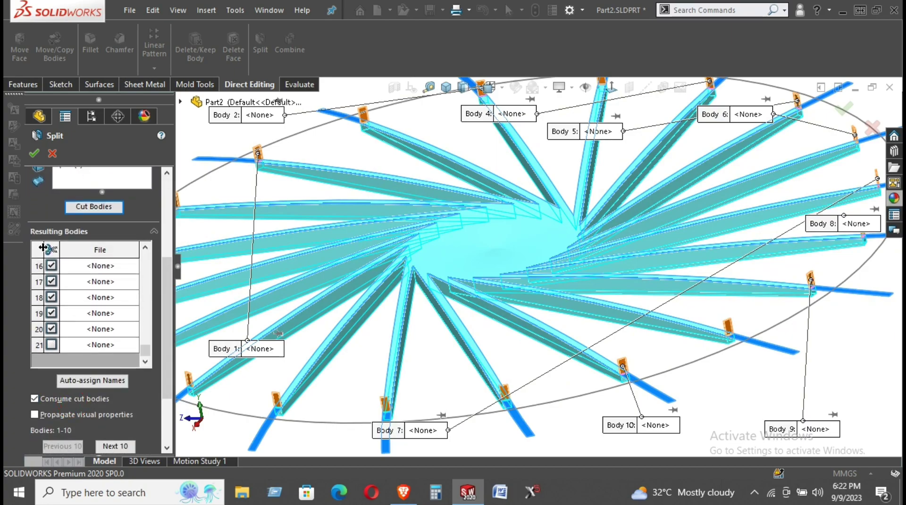
Apply the split, removing the upright tabs from the spoke ends
left_click(34, 154)
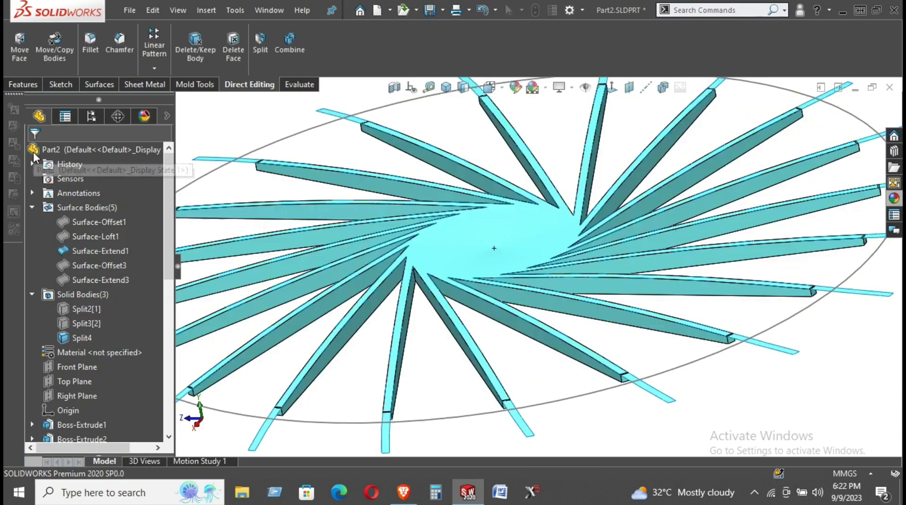
scroll(565, 327, "down", 5)
scroll(564, 326, "down", 3)
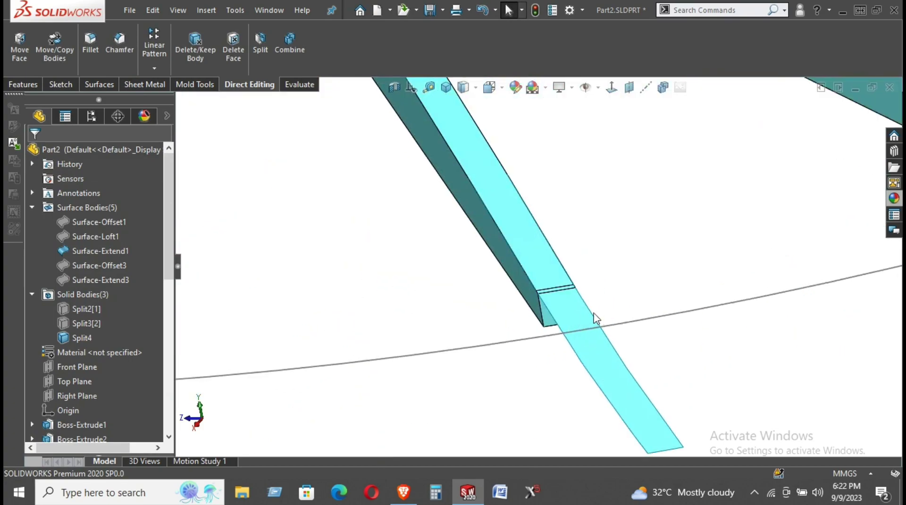
scroll(593, 318, "down", 3)
mouse_move(558, 307)
middle_mouse_down()
mouse_move(551, 251)
mouse_move(580, 236)
mouse_move(572, 280)
middle_mouse_up()
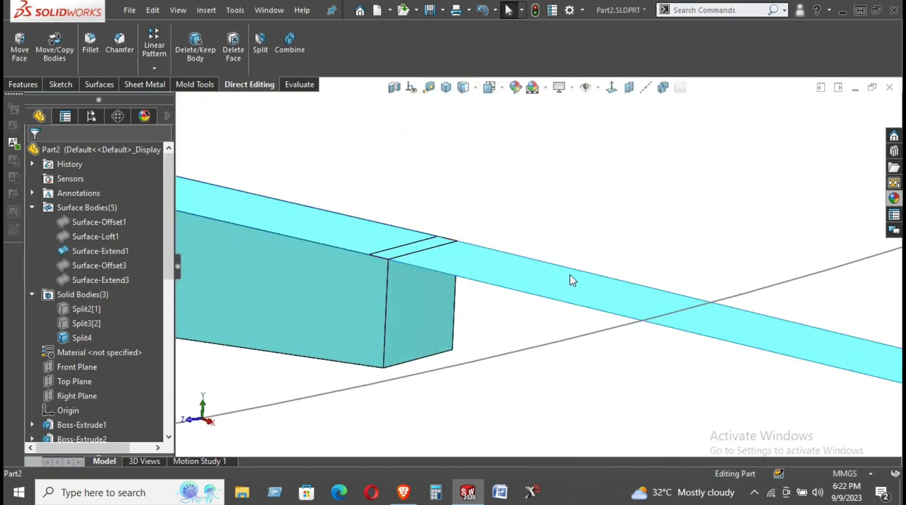
Hide the long extended surface and zoom out to check the trimmed spokes
right_click(527, 285)
left_click(560, 191)
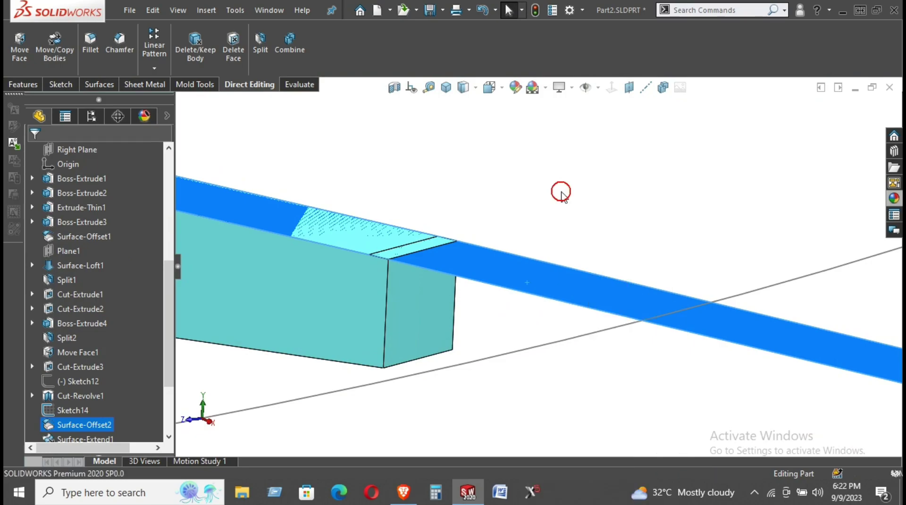
scroll(572, 207, "up", 5)
scroll(574, 255, "up", 5)
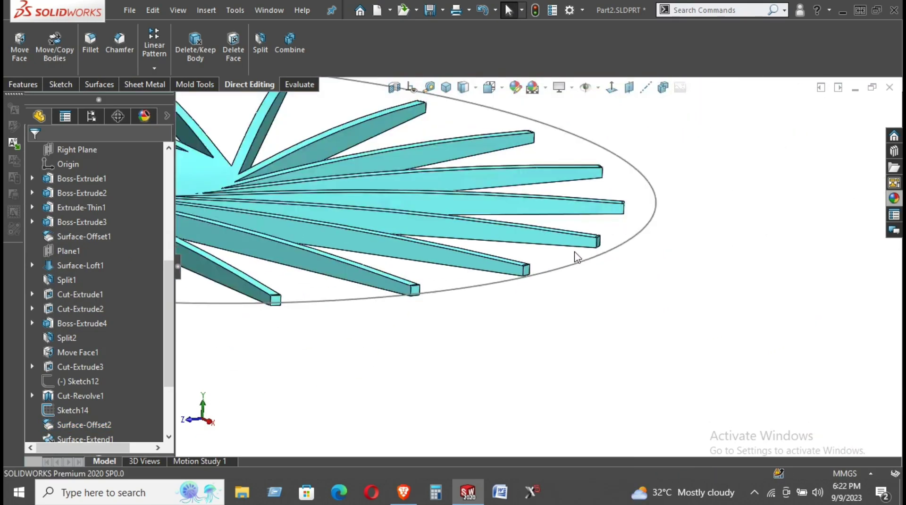
scroll(573, 253, "down", 3)
scroll(649, 242, "down", 3)
scroll(546, 198, "down", 3)
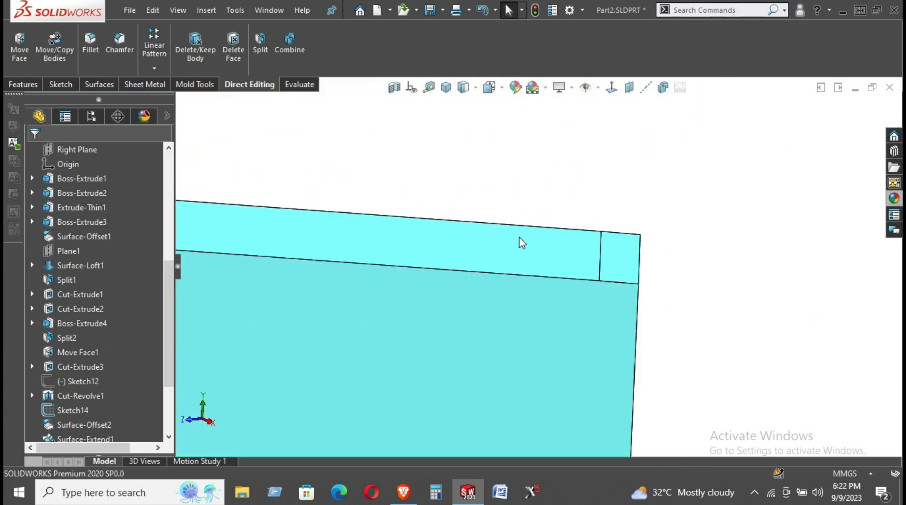
middle_click_drag(503, 232, 461, 257)
scroll(524, 269, "up", 2)
scroll(552, 285, "up", 3)
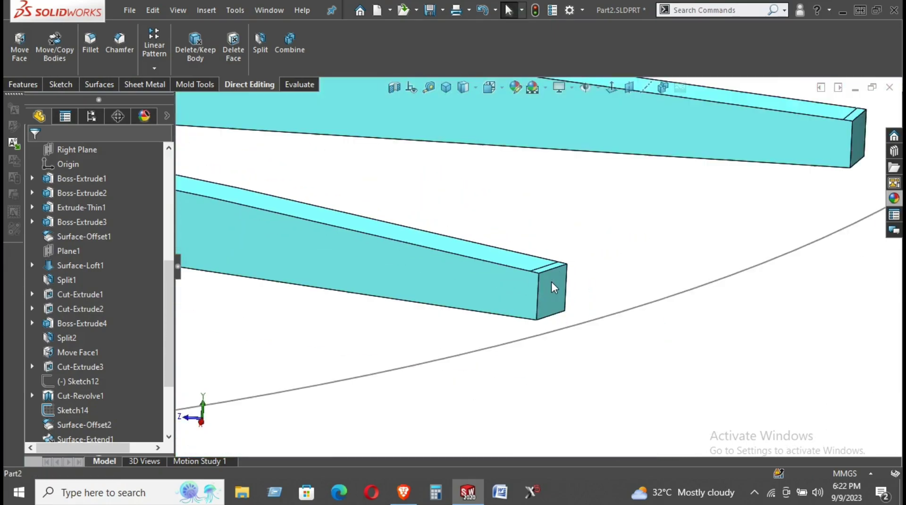
scroll(555, 289, "up", 3)
scroll(556, 288, "up", 2)
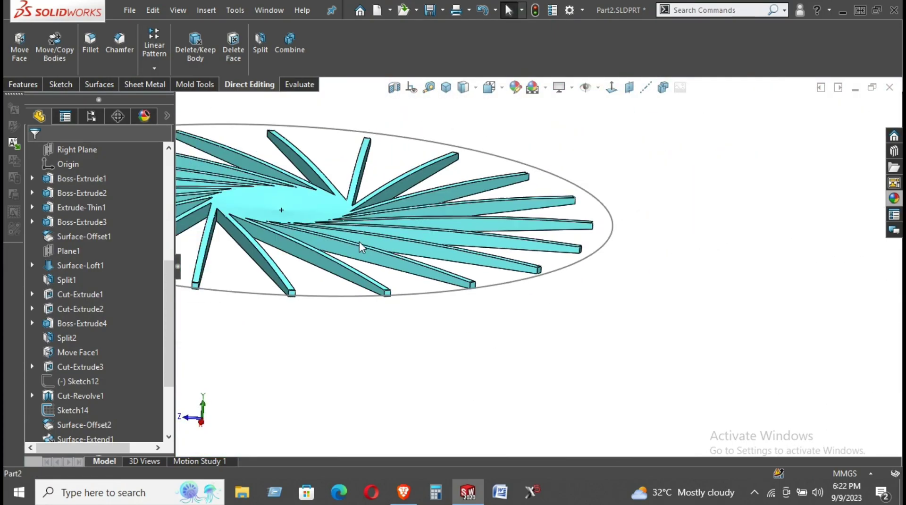
middle_click_drag(368, 253, 253, 244)
scroll(373, 238, "down", 3)
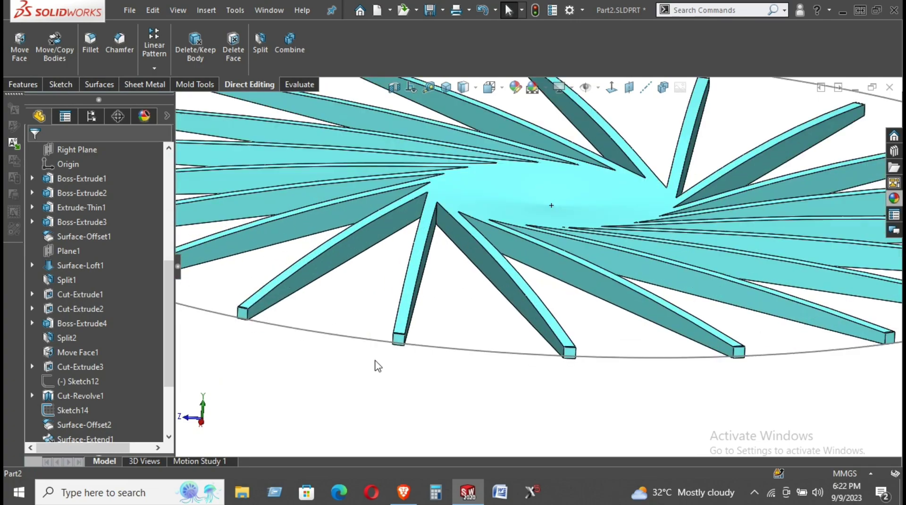
scroll(376, 366, "down", 3)
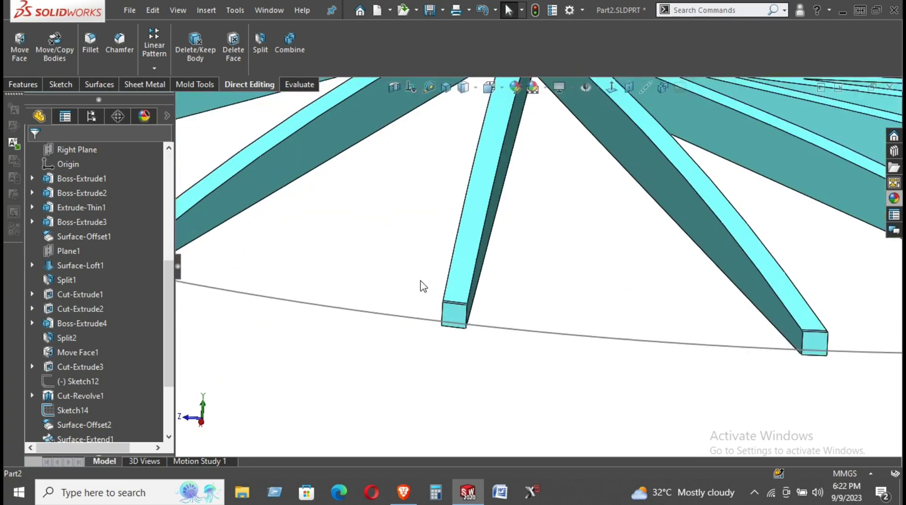
left_click(288, 49)
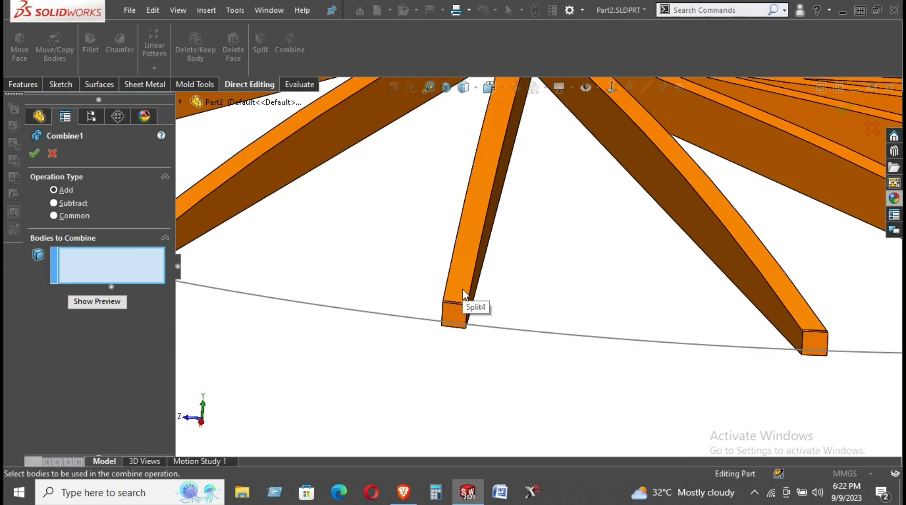
left_click(52, 154)
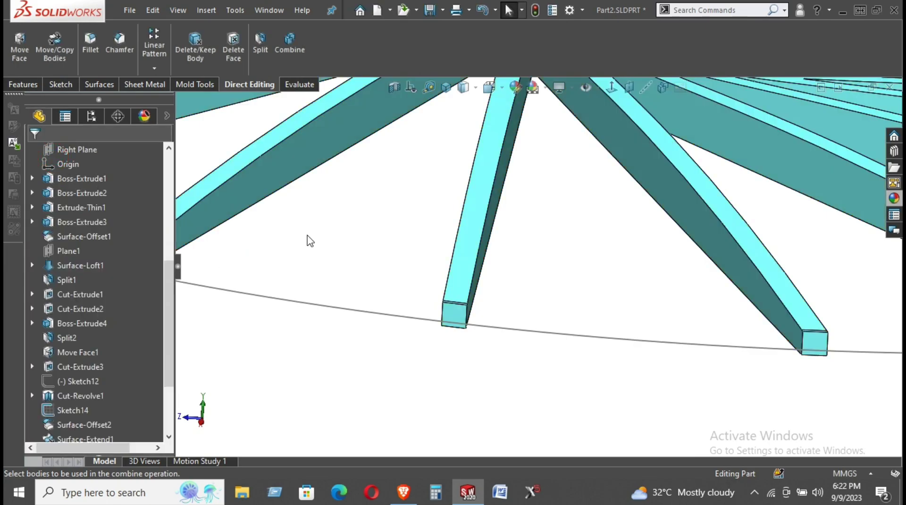
scroll(485, 380, "down", 5)
scroll(458, 358, "down", 3)
middle_click_drag(457, 358, 434, 382)
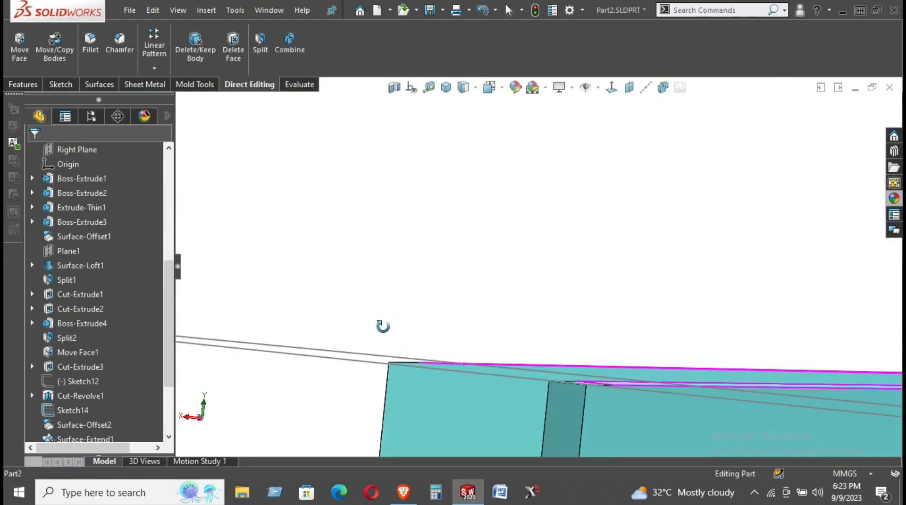
scroll(434, 381, "down", 3)
scroll(435, 306, "down", 3)
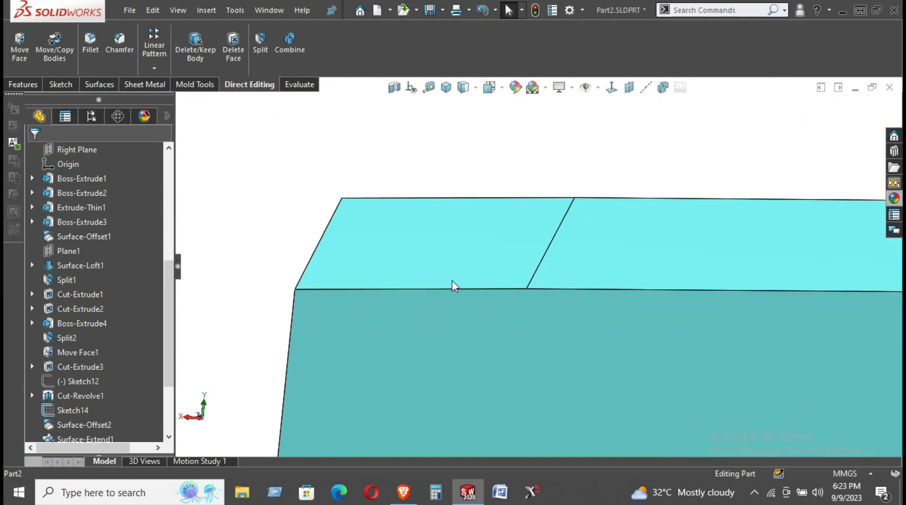
left_click(21, 50)
left_click(501, 256)
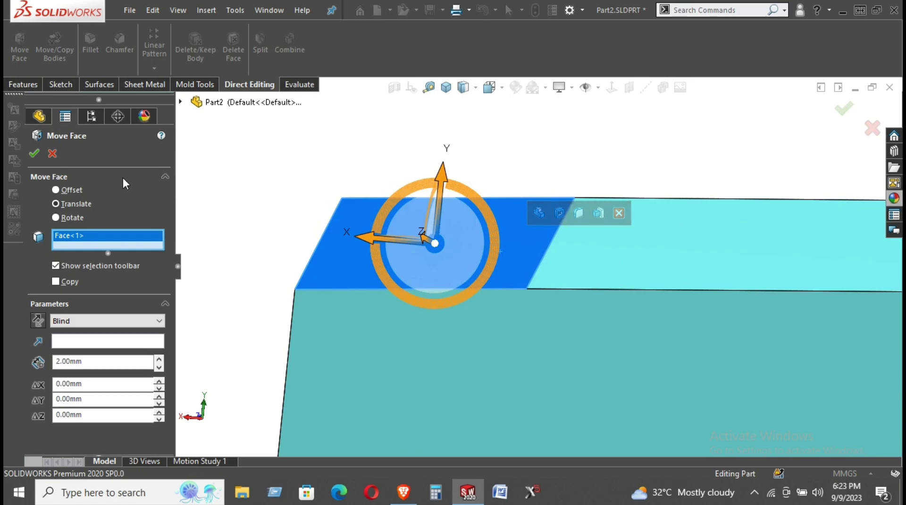
left_click(53, 153)
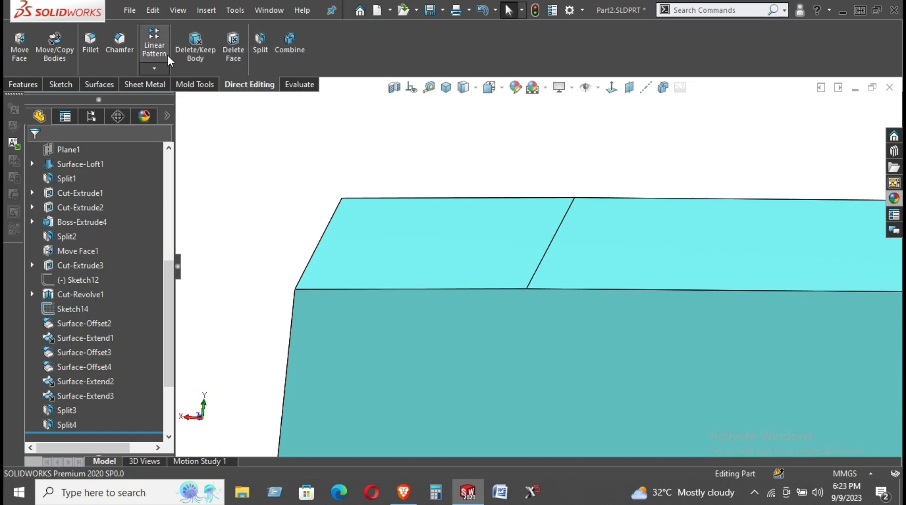
Delete and patch the small split face on the spoke top, creating DeleteFace1
left_click(231, 56)
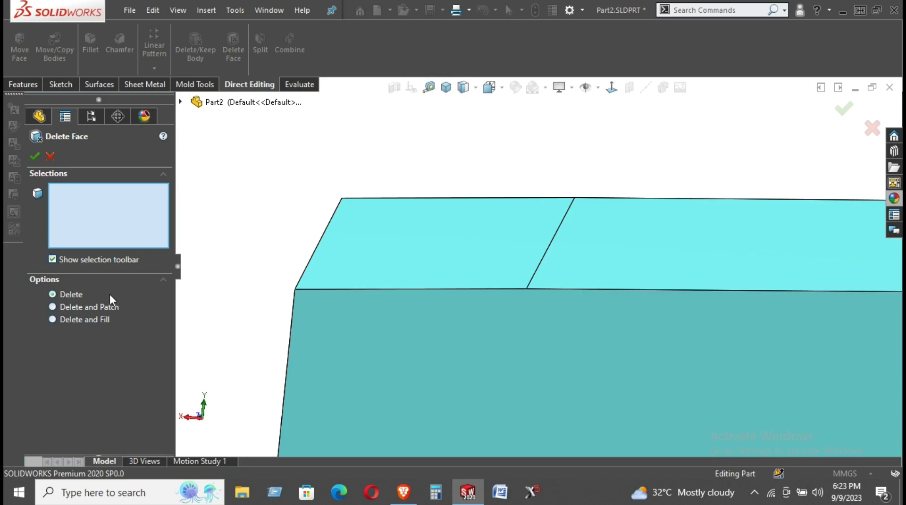
left_click(98, 307)
left_click(426, 286)
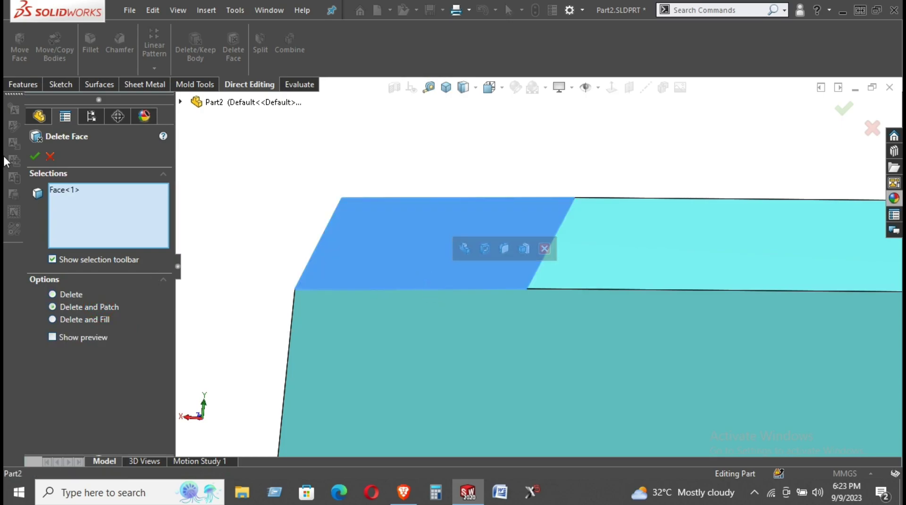
left_click(38, 156)
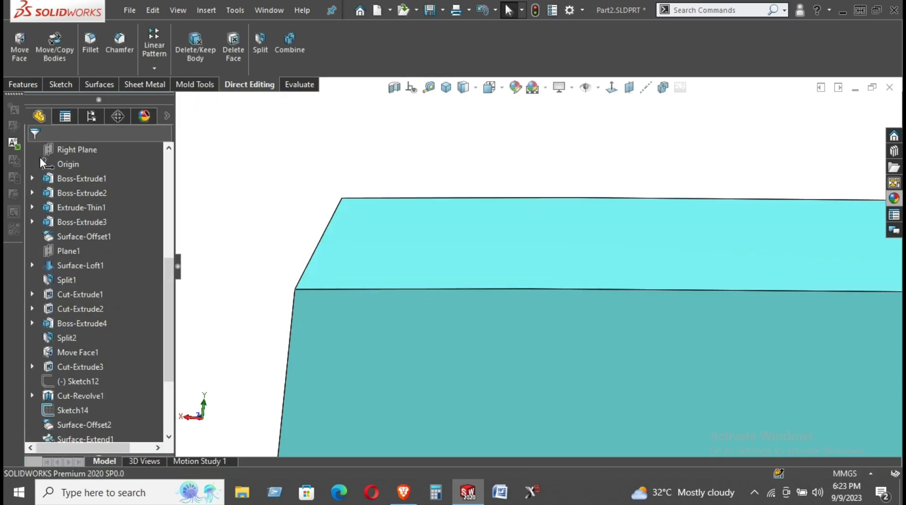
scroll(489, 239, "up", 1)
scroll(505, 293, "up", 3)
scroll(641, 359, "down", 3)
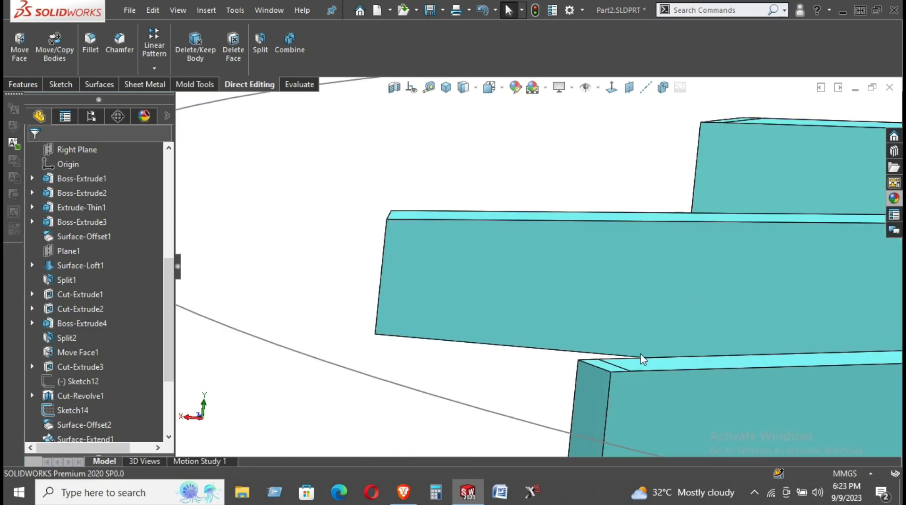
Pick a thin face at a spoke's top edge, then begin a second Delete Face
left_click(607, 372)
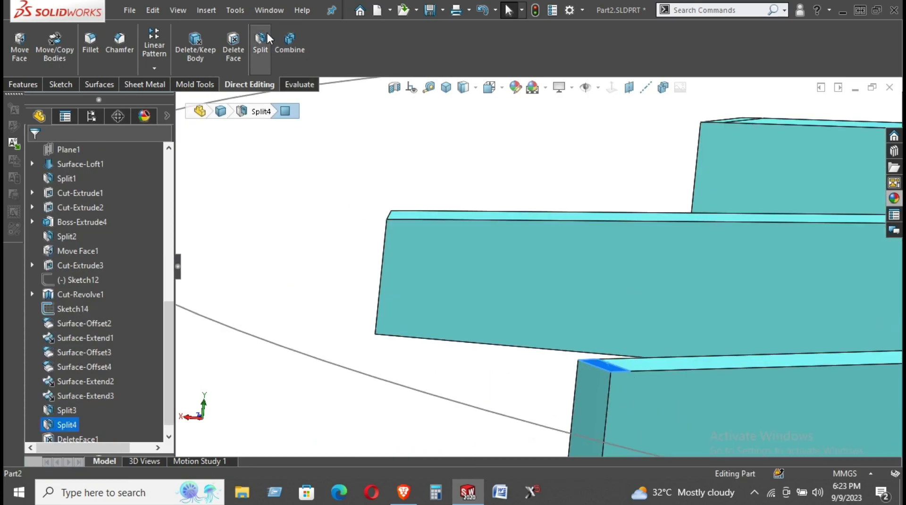
left_click(335, 147)
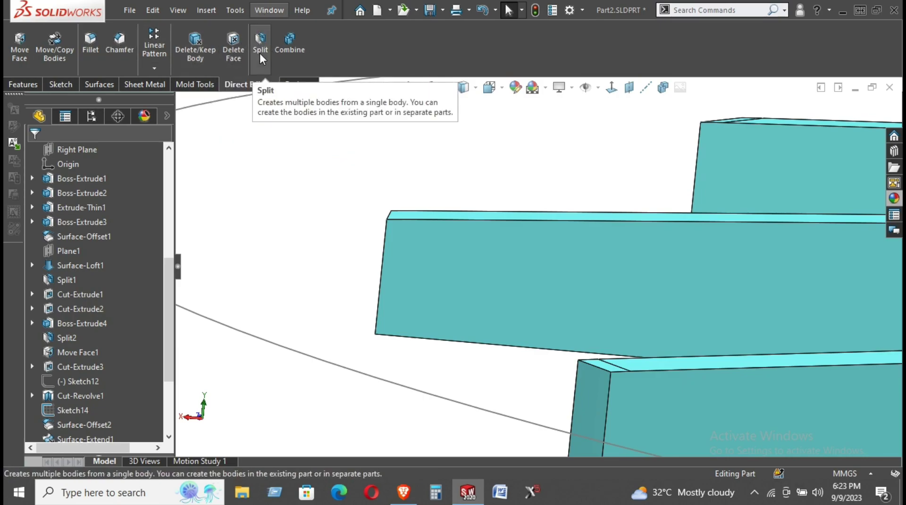
left_click(238, 53)
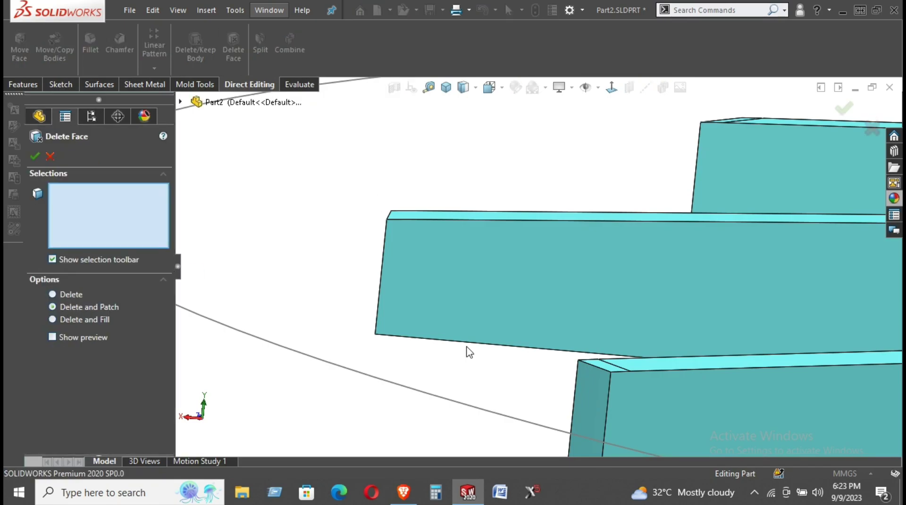
Tilt the view and select the thin top end faces of the first three spokes for Delete and Patch
left_click(602, 364)
key("Down")
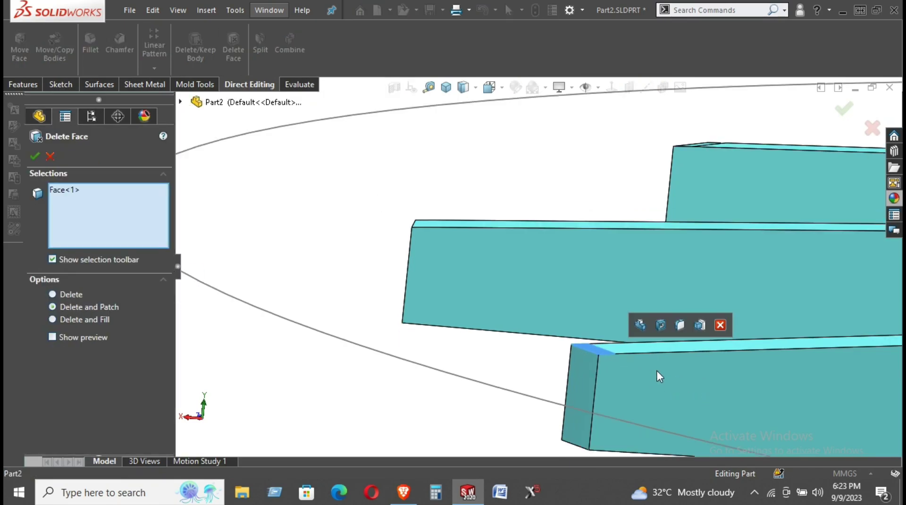
key("Down")
key("Down")
key("Down")
key("Down")
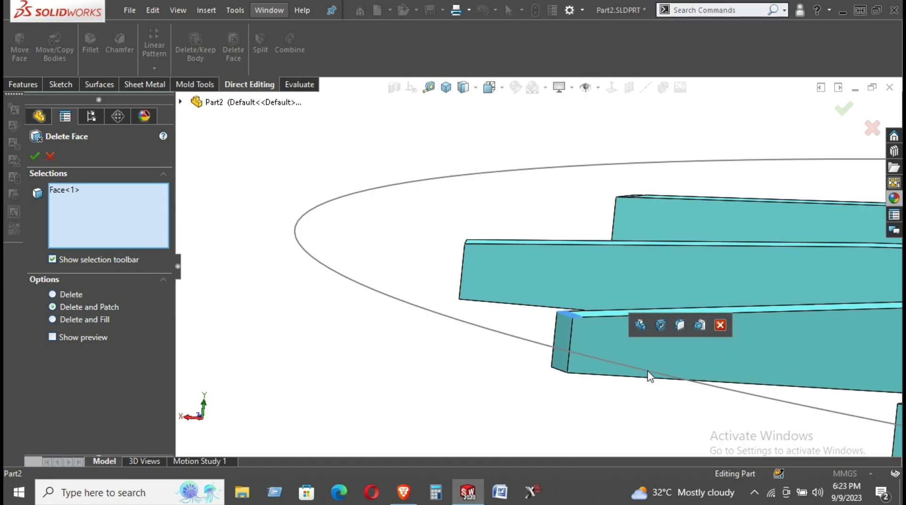
scroll(597, 341, "up", 2)
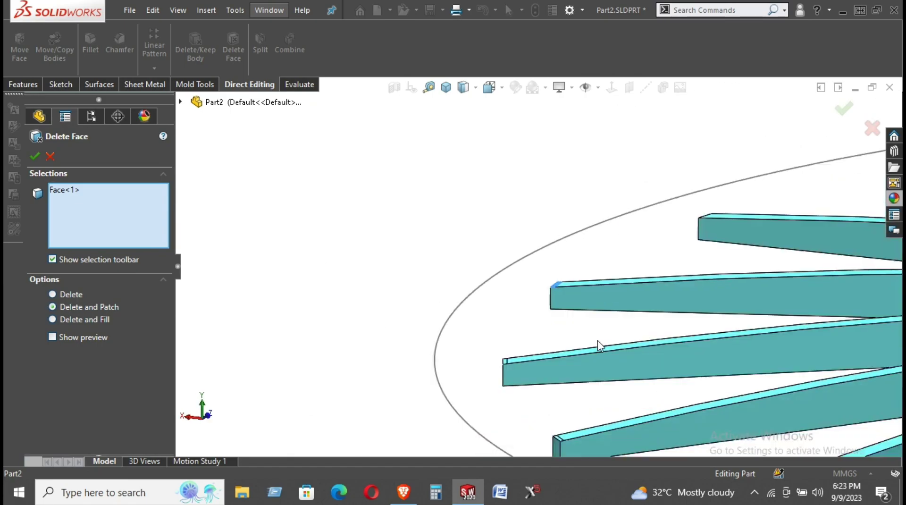
scroll(531, 356, "down", 3)
scroll(462, 324, "down", 3)
left_click(463, 305)
scroll(506, 339, "up", 2)
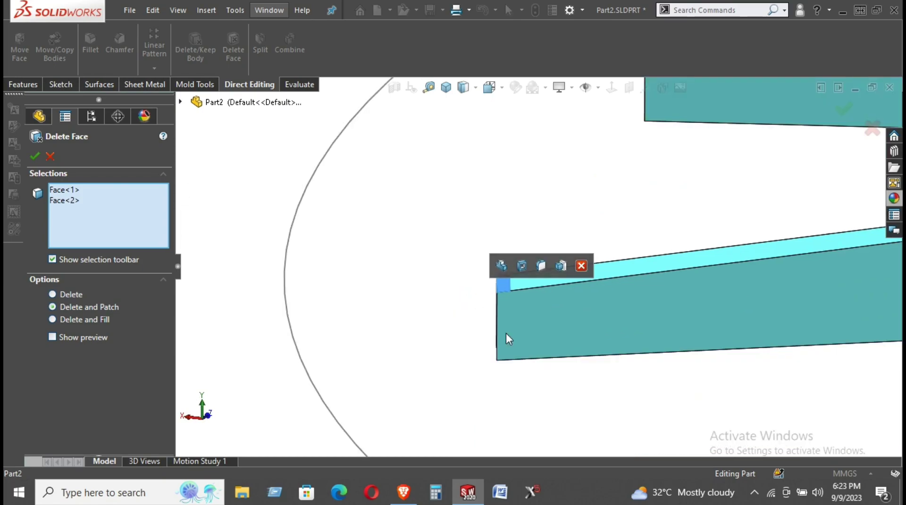
scroll(558, 380, "up", 2)
scroll(640, 418, "down", 2)
left_click(645, 423)
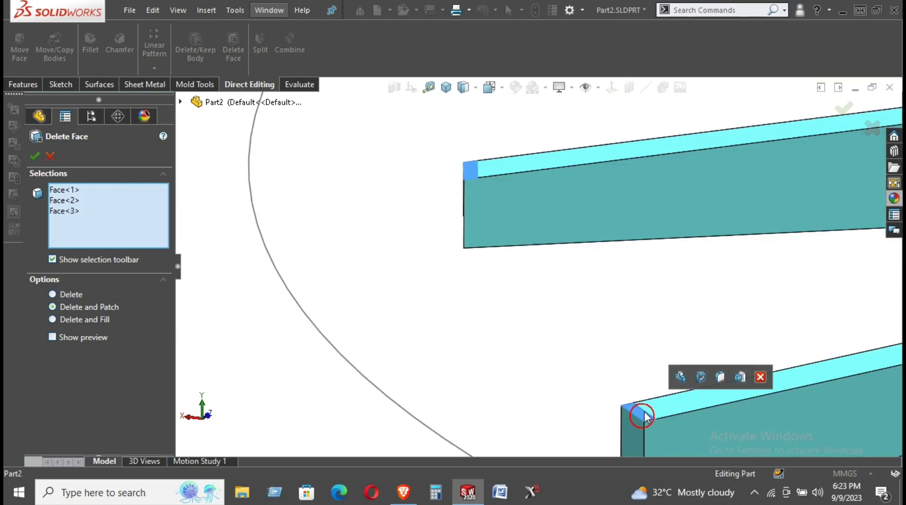
scroll(646, 410, "up", 2)
scroll(670, 392, "down", 2)
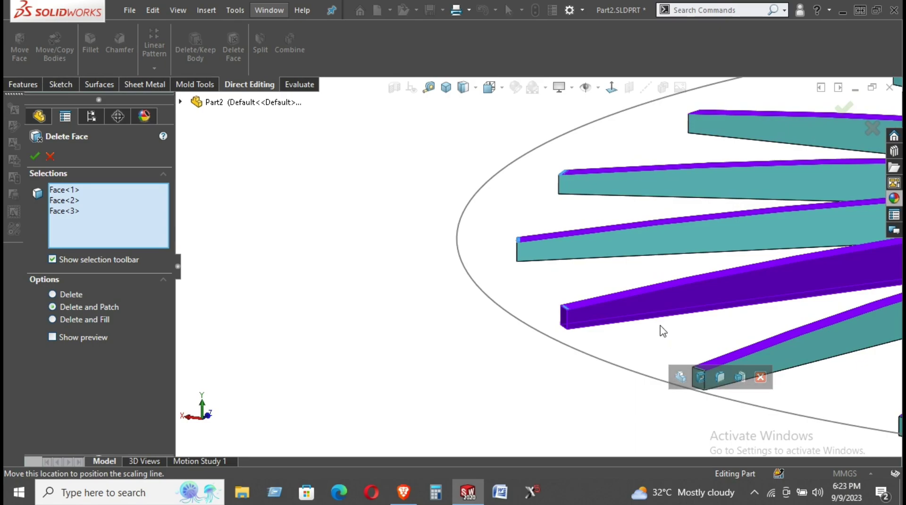
scroll(391, 235, "down", 5)
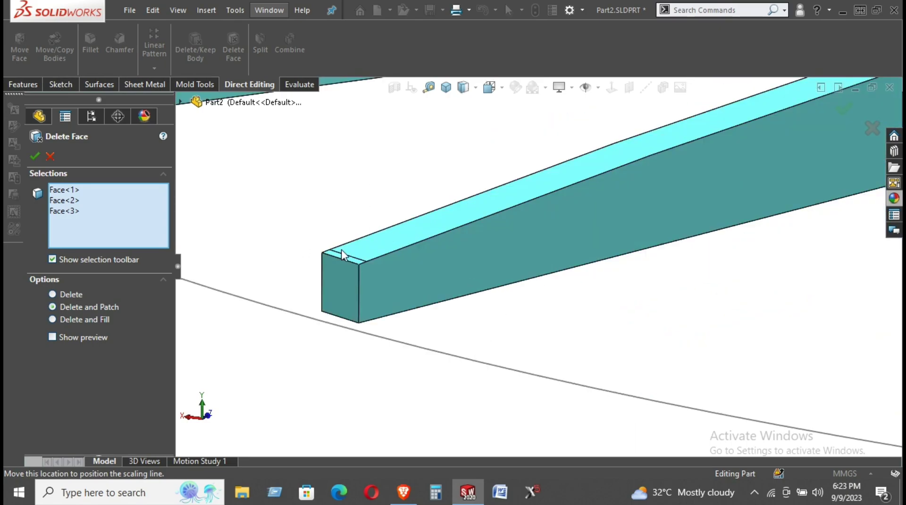
scroll(364, 260, "down", 4)
Add the thin end strips of the fourth, fifth and sixth spokes to the faces to delete
left_click(407, 261)
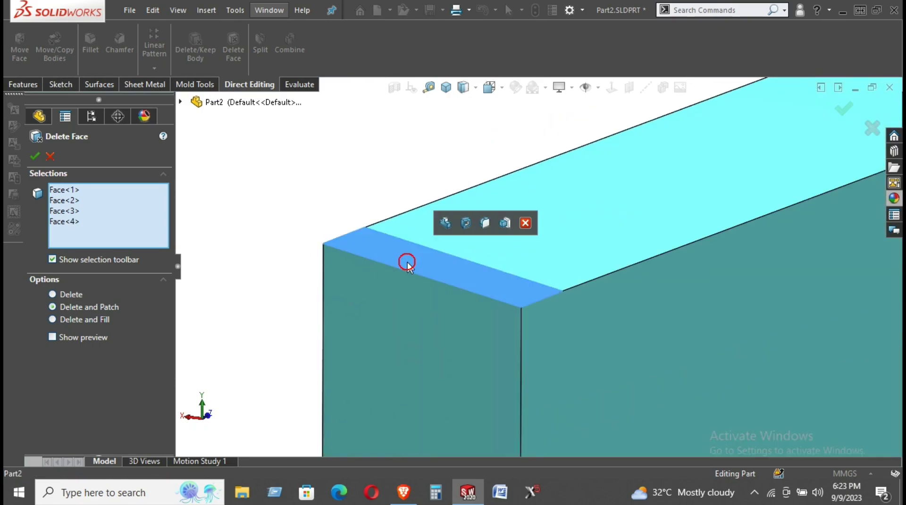
scroll(410, 262, "up", 3)
scroll(607, 284, "up", 4)
scroll(726, 309, "down", 3)
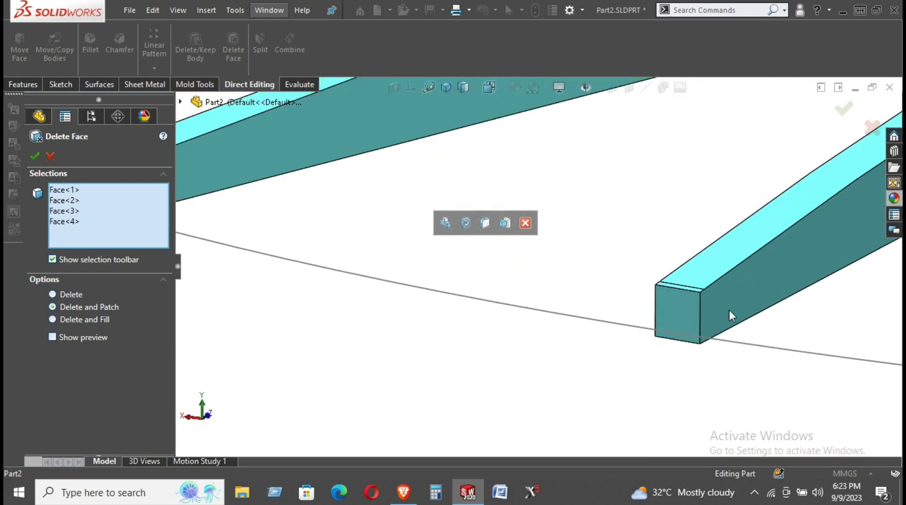
scroll(592, 240, "down", 3)
left_click(529, 266)
scroll(526, 262, "up", 3)
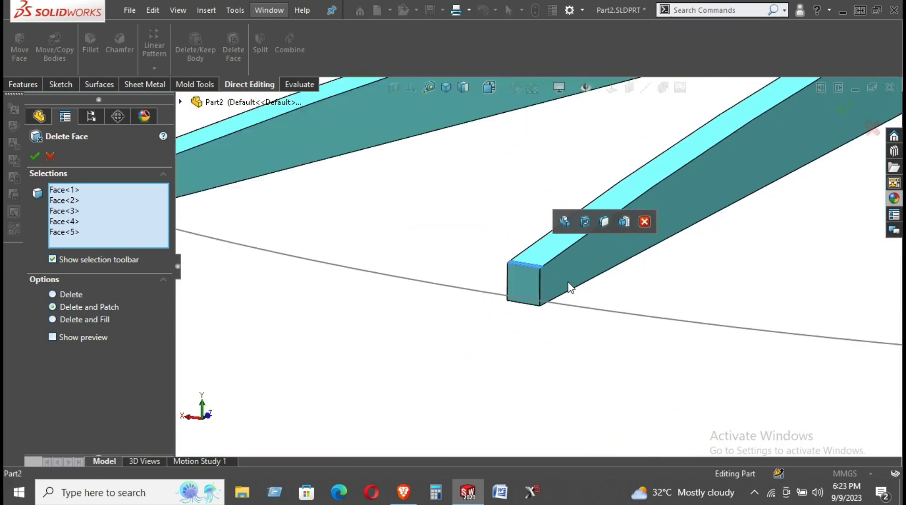
scroll(614, 283, "up", 2)
scroll(752, 313, "down", 3)
scroll(830, 297, "down", 3)
scroll(614, 274, "down", 2)
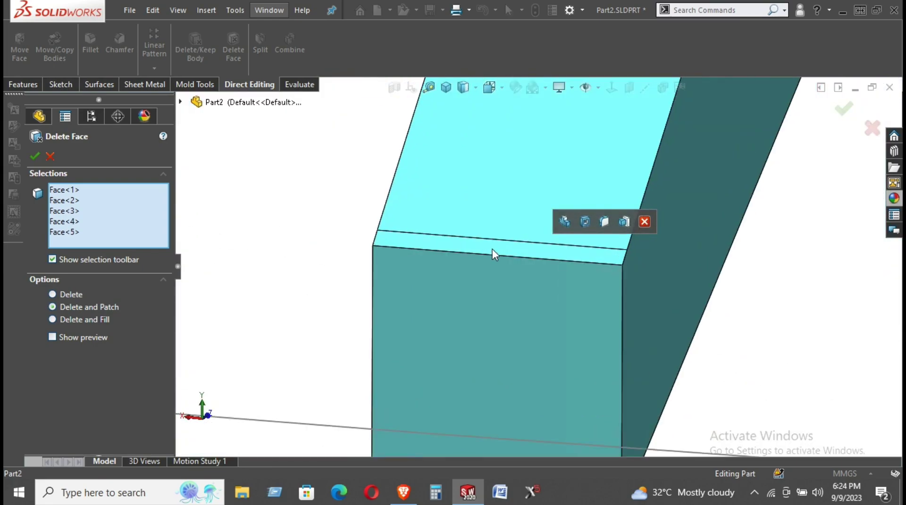
left_click(491, 253)
scroll(492, 253, "up", 3)
scroll(566, 250, "up", 2)
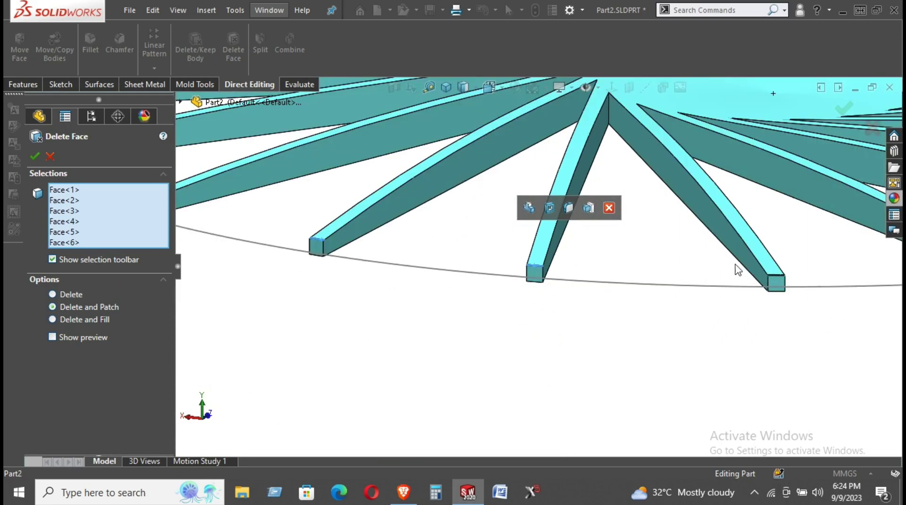
scroll(661, 243, "down", 3)
scroll(573, 253, "down", 3)
Add three more narrow spoke-end top strips to the Delete Face selection
left_click(613, 276)
scroll(611, 271, "up", 2)
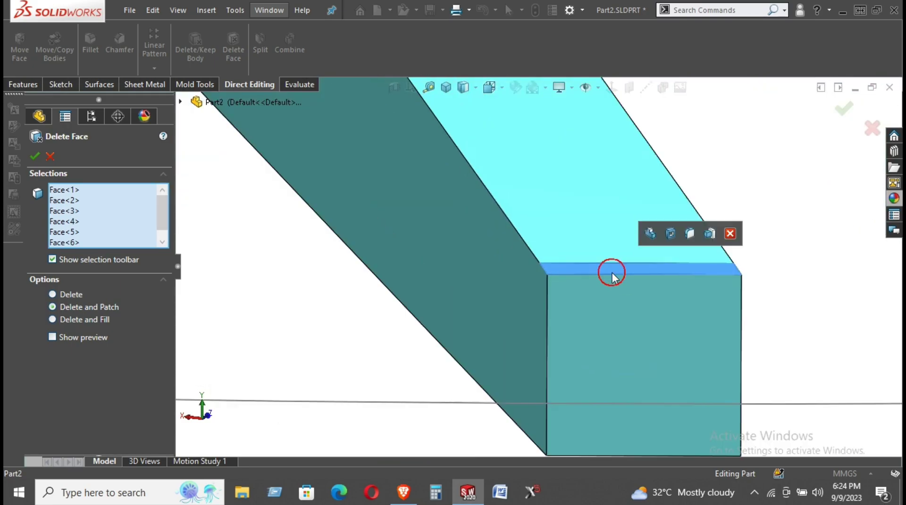
scroll(608, 274, "up", 2)
scroll(736, 254, "up", 2)
scroll(754, 279, "down", 3)
scroll(727, 283, "down", 2)
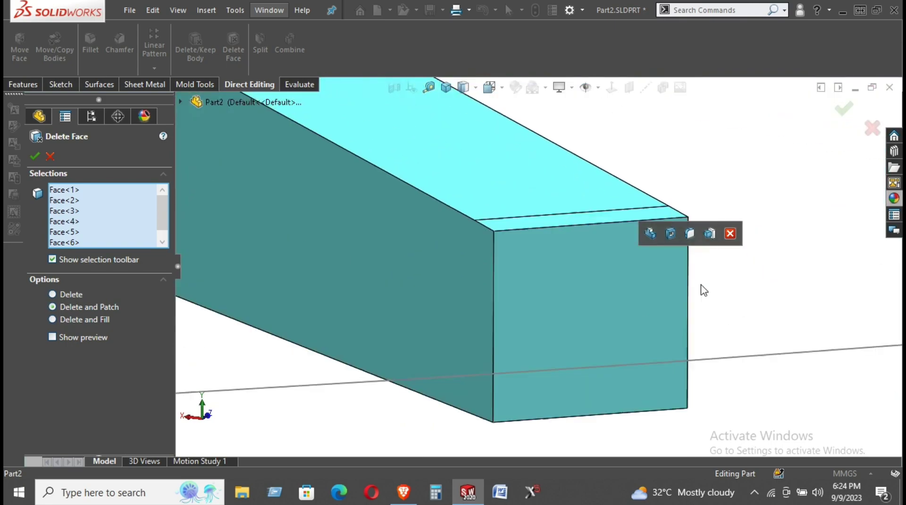
scroll(563, 257, "down", 1)
scroll(562, 256, "down", 1)
left_click(512, 207)
scroll(539, 251, "up", 2)
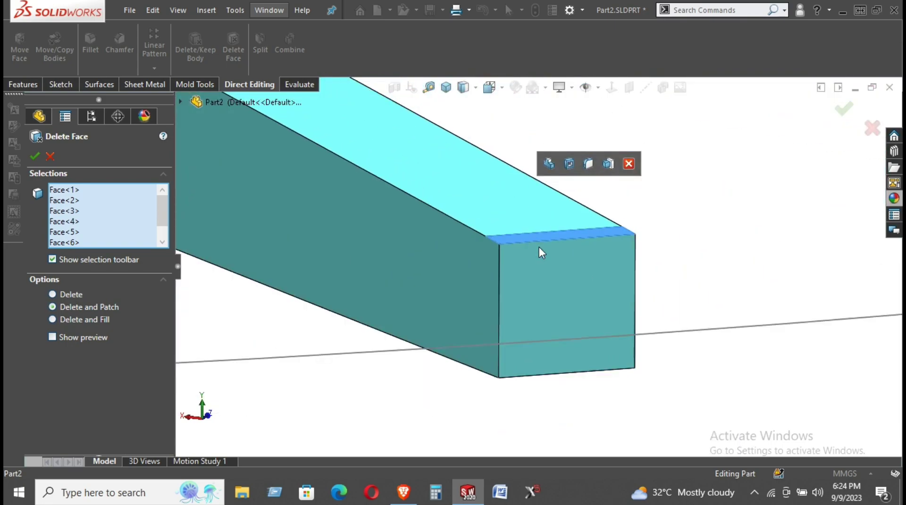
scroll(541, 259, "up", 2)
scroll(736, 237, "up", 1)
scroll(493, 313, "down", 3)
scroll(493, 313, "down", 2)
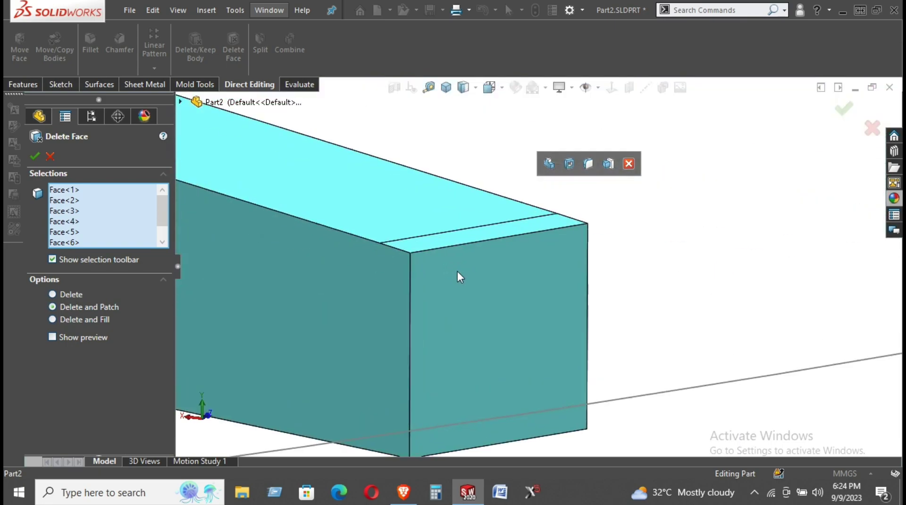
scroll(458, 270, "down", 2)
left_click(440, 209)
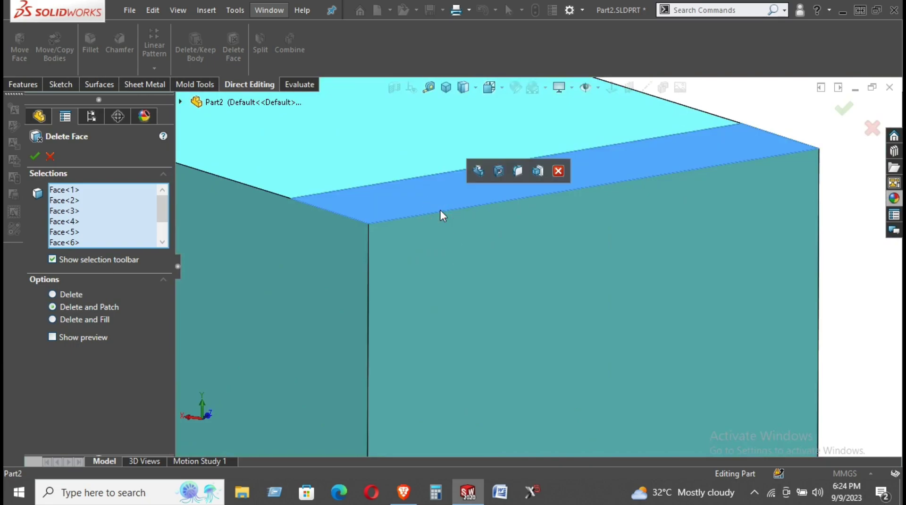
scroll(440, 210, "up", 1)
scroll(460, 250, "up", 2)
scroll(495, 266, "up", 2)
scroll(798, 219, "down", 3)
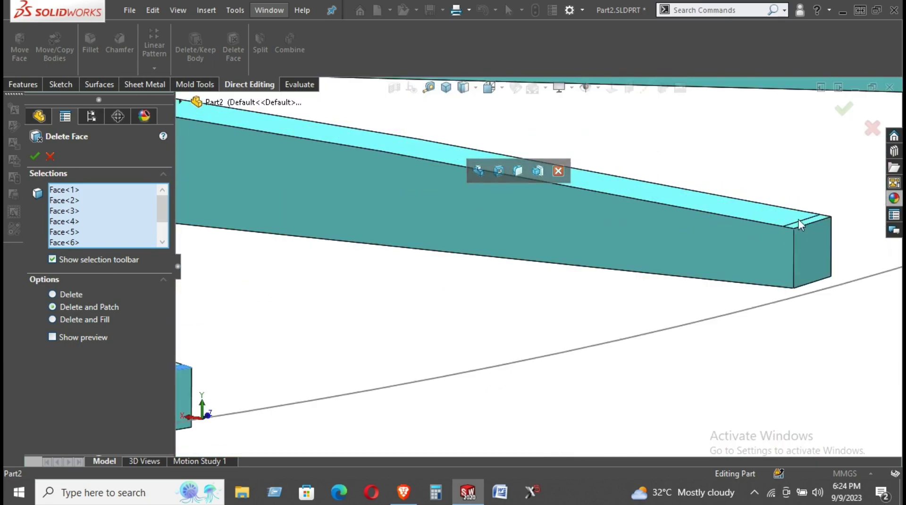
scroll(799, 219, "down", 2)
scroll(821, 253, "down", 3)
Add the top end strips of three further spokes to the deletion list
left_click(441, 156)
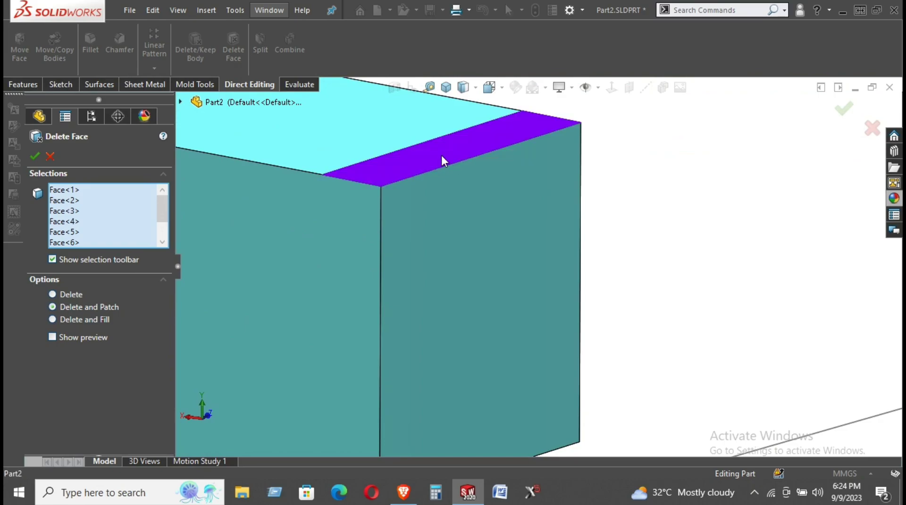
scroll(429, 211, "up", 2)
scroll(460, 240, "up", 2)
scroll(653, 199, "down", 2)
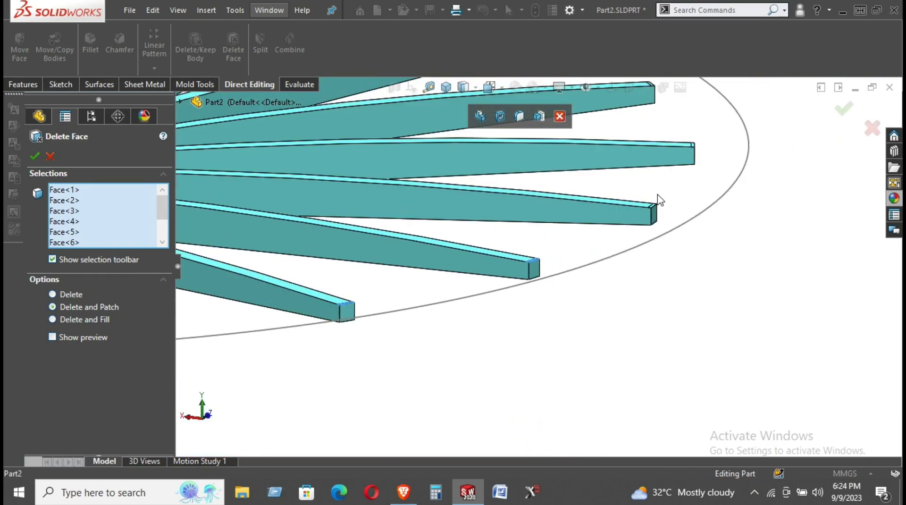
scroll(618, 242, "down", 2)
scroll(687, 185, "down", 3)
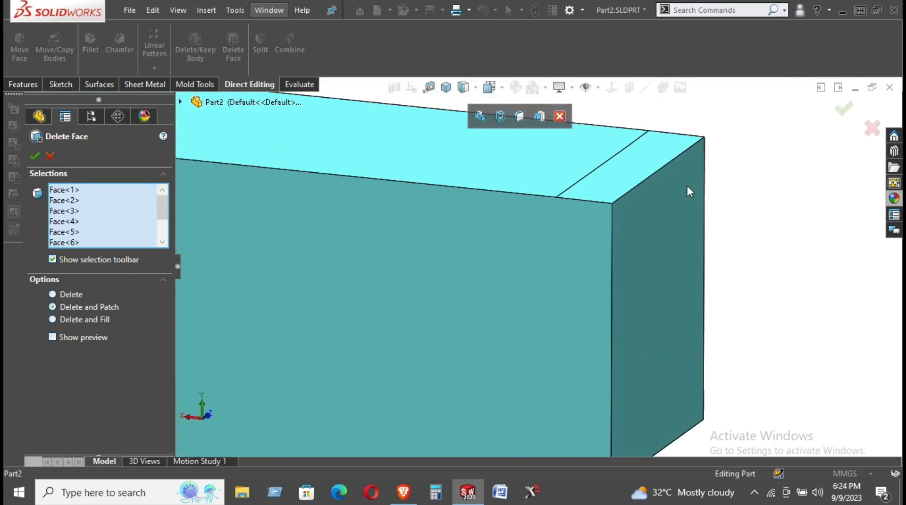
left_click(650, 154)
scroll(643, 210, "up", 2)
scroll(657, 194, "up", 2)
scroll(648, 249, "up", 2)
scroll(649, 253, "down", 2)
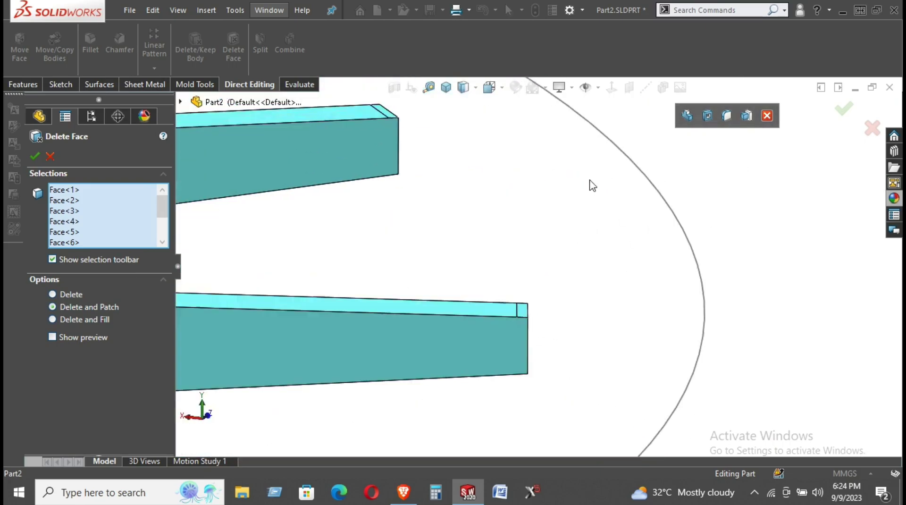
scroll(510, 320, "down", 2)
scroll(491, 297, "down", 2)
left_click(490, 288)
scroll(500, 278, "up", 3)
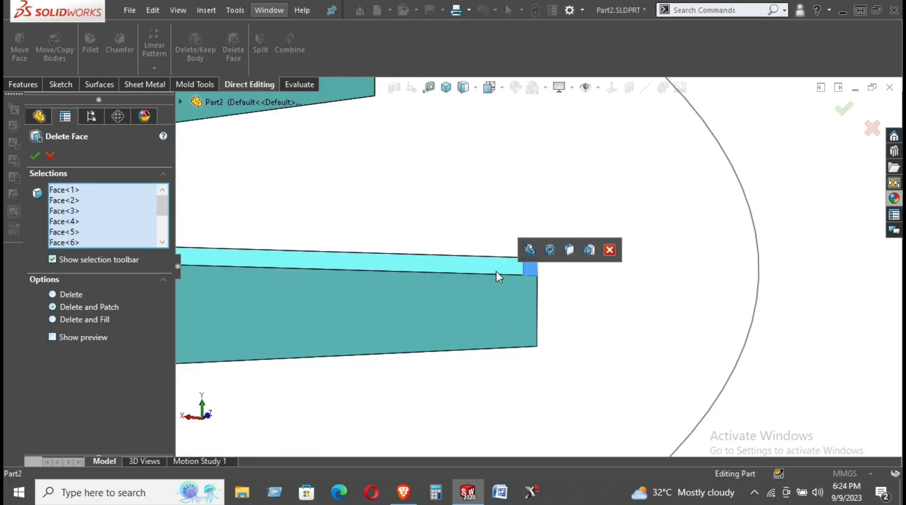
scroll(491, 212, "up", 2)
scroll(486, 147, "down", 3)
Tilt the view and select two more spoke-end top strips for deletion
middle_click_drag(486, 147, 454, 259)
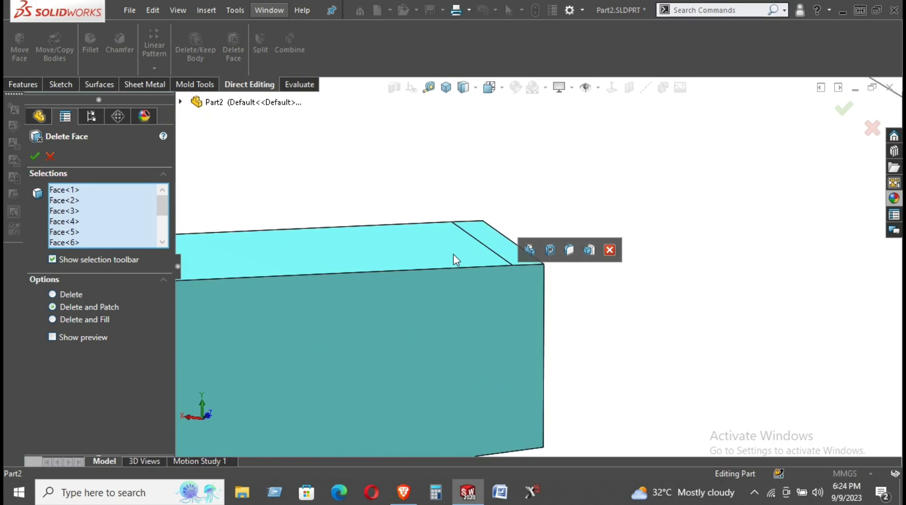
left_click(496, 243)
scroll(500, 237, "up", 3)
scroll(491, 244, "down", 2)
scroll(427, 238, "down", 3)
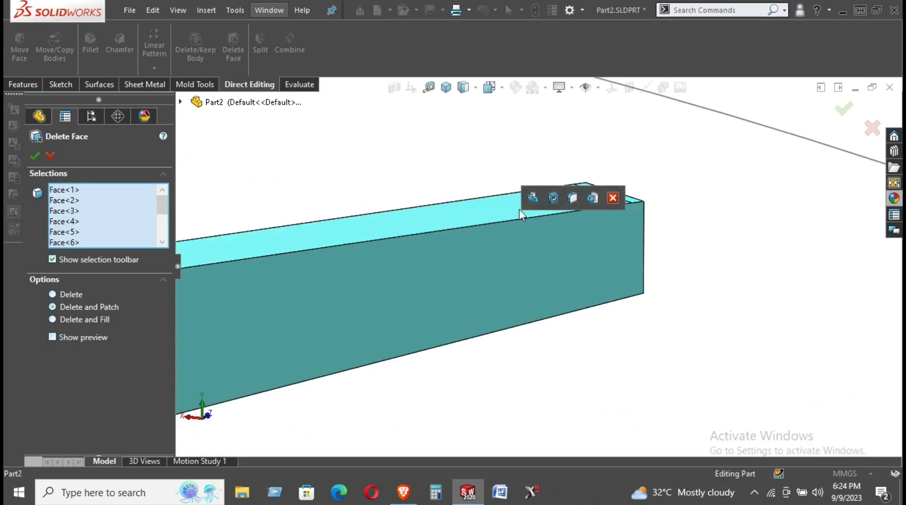
scroll(694, 253, "down", 3)
scroll(602, 128, "down", 2)
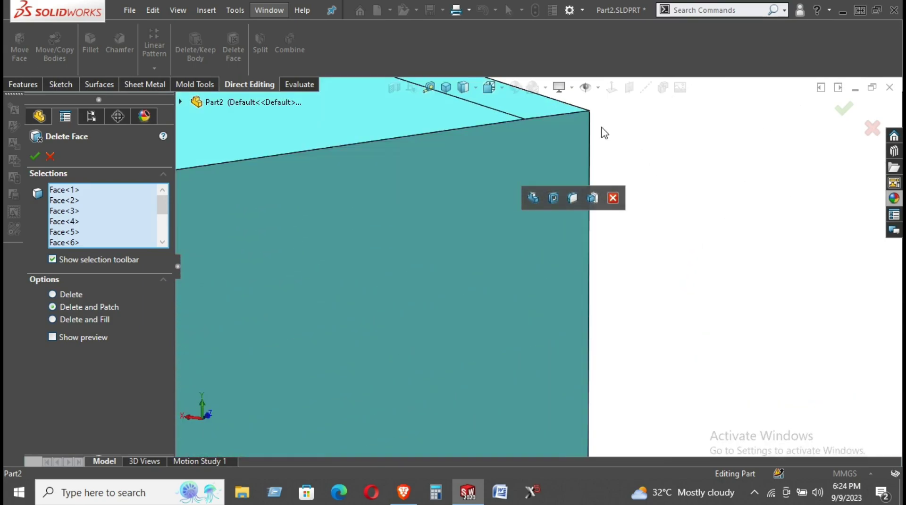
left_click(524, 102)
scroll(614, 189, "up", 3)
scroll(694, 246, "up", 2)
scroll(415, 265, "down", 3)
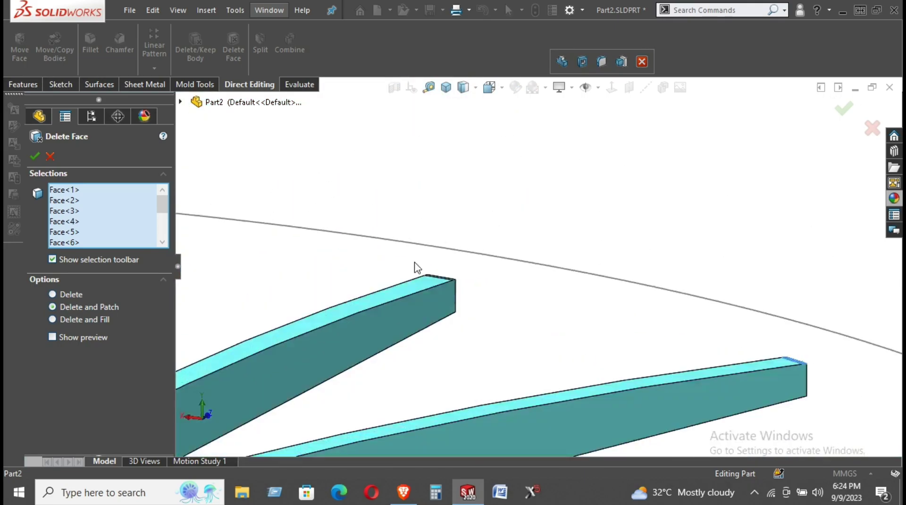
scroll(448, 270, "down", 1)
scroll(501, 264, "down", 2)
scroll(542, 246, "down", 2)
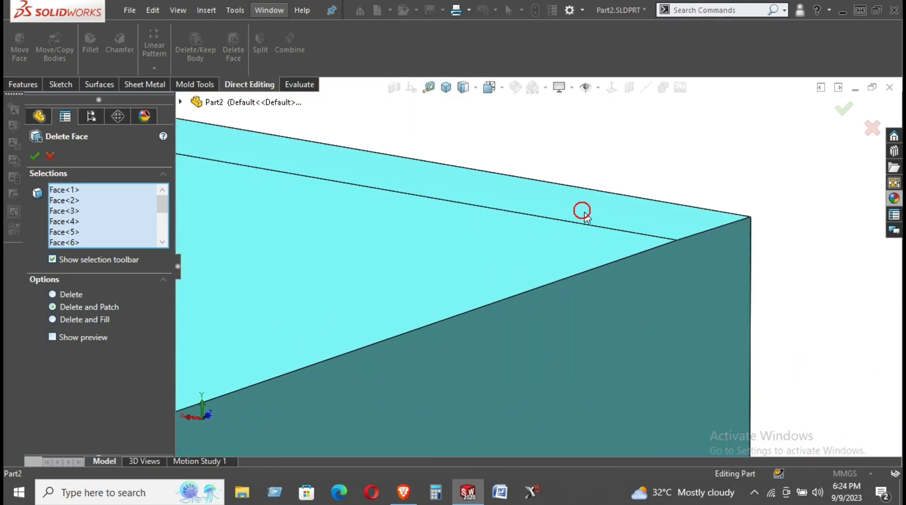
Pick the last visible spokes' top end strips and zoom around to check no strips were missed
left_click(585, 217)
scroll(616, 224, "up", 1)
scroll(604, 242, "up", 2)
scroll(598, 247, "up", 2)
scroll(412, 266, "down", 3)
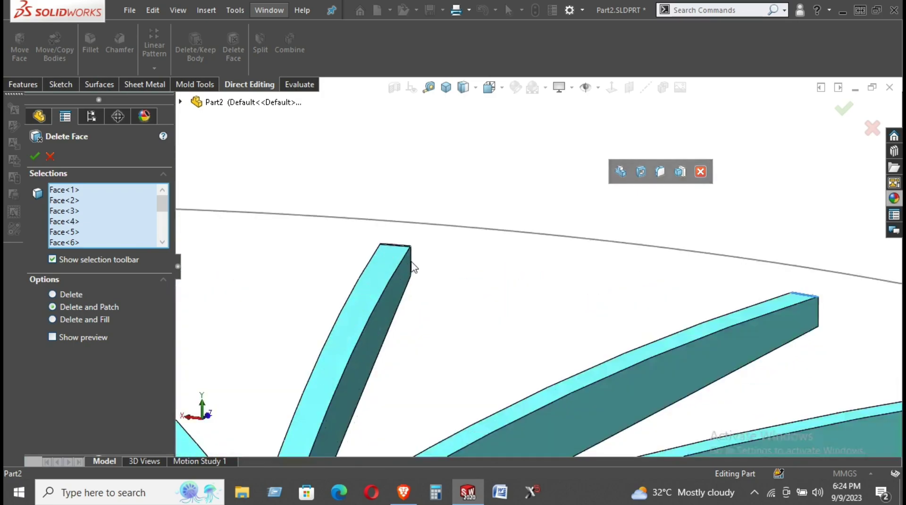
scroll(411, 264, "down", 2)
scroll(492, 245, "down", 1)
scroll(531, 255, "down", 2)
scroll(528, 254, "down", 1)
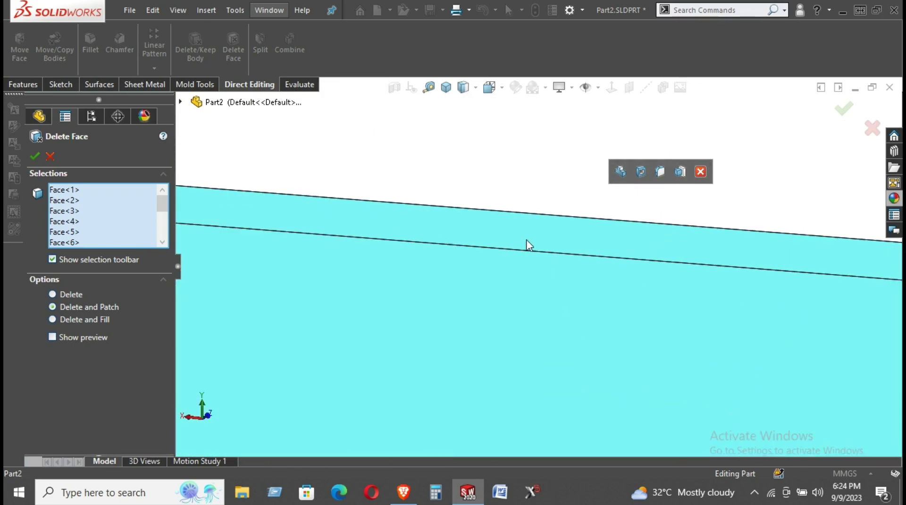
scroll(528, 240, "up", 2)
scroll(532, 246, "up", 1)
scroll(496, 259, "up", 2)
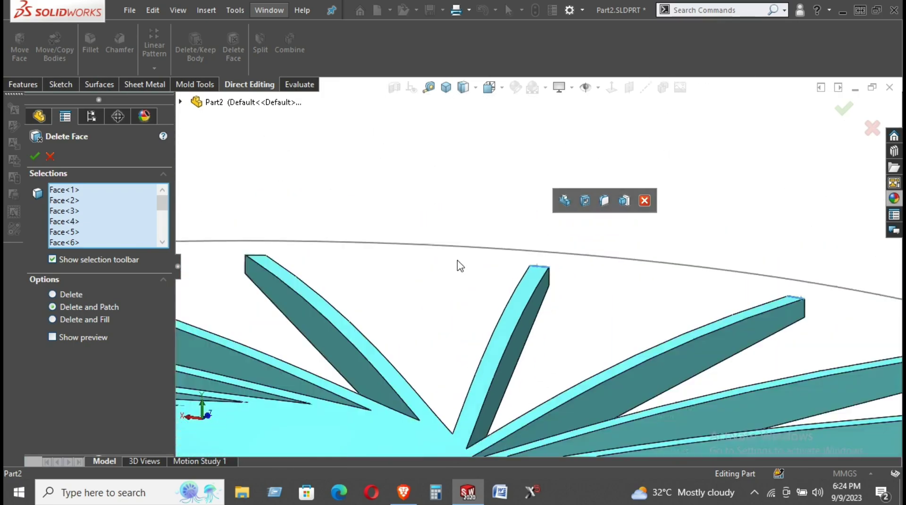
scroll(424, 269, "down", 1)
scroll(467, 257, "down", 2)
scroll(538, 243, "down", 2)
scroll(566, 194, "down", 1)
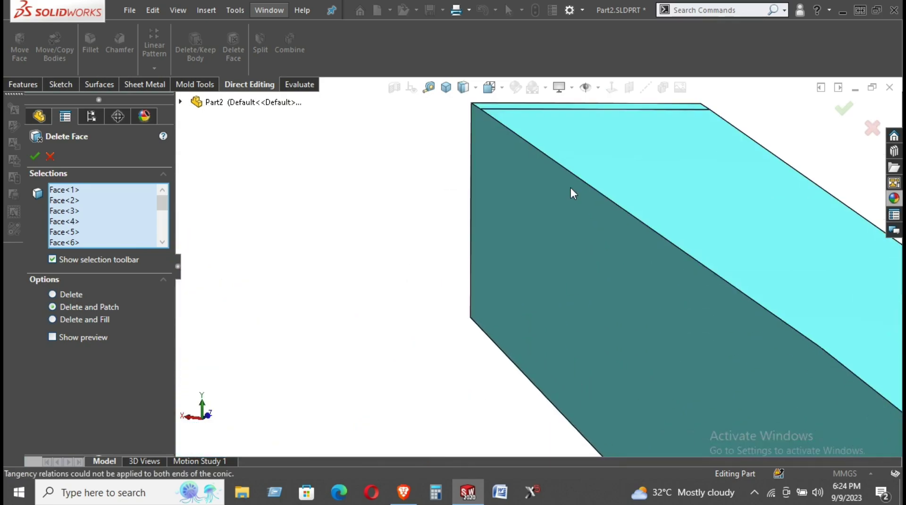
scroll(481, 210, "down", 1)
scroll(503, 196, "up", 2)
scroll(461, 236, "down", 3)
scroll(427, 246, "down", 1)
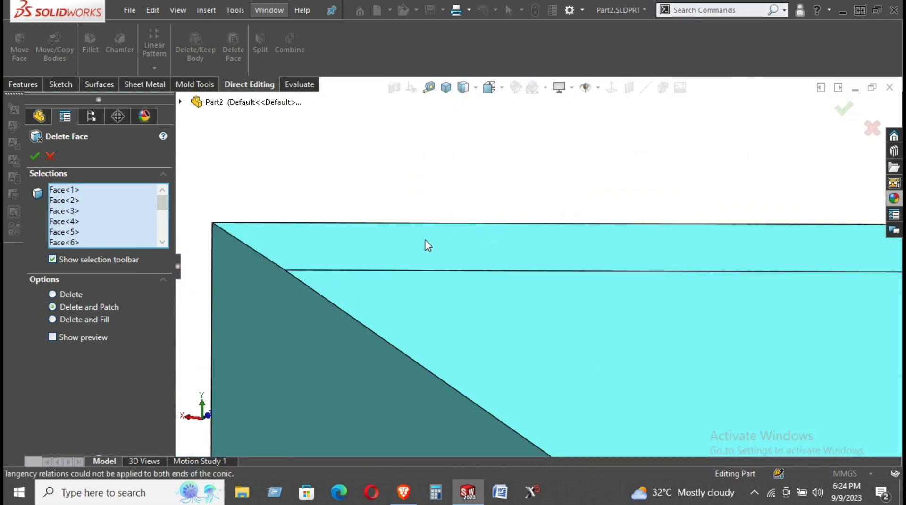
left_click(425, 244)
scroll(706, 289, "up", 2)
scroll(740, 289, "up", 2)
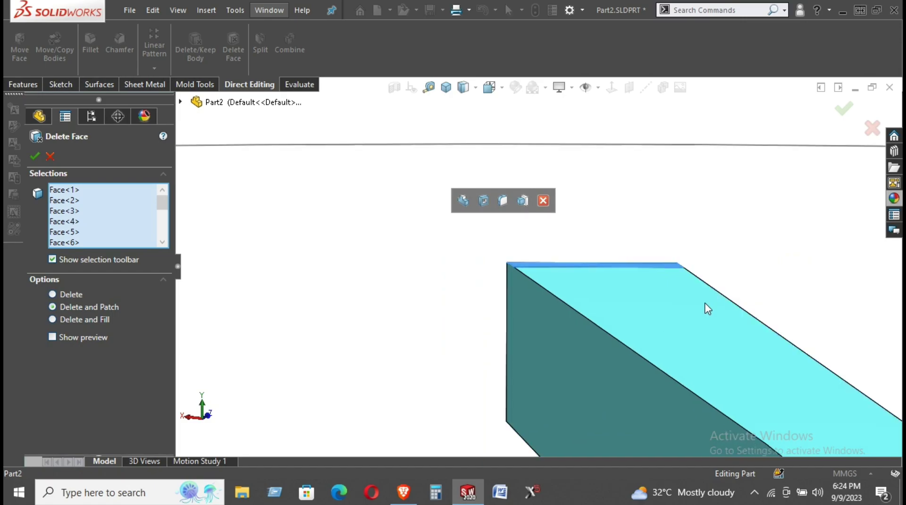
scroll(706, 307, "up", 2)
scroll(335, 288, "up", 2)
scroll(275, 262, "down", 3)
scroll(423, 259, "down", 2)
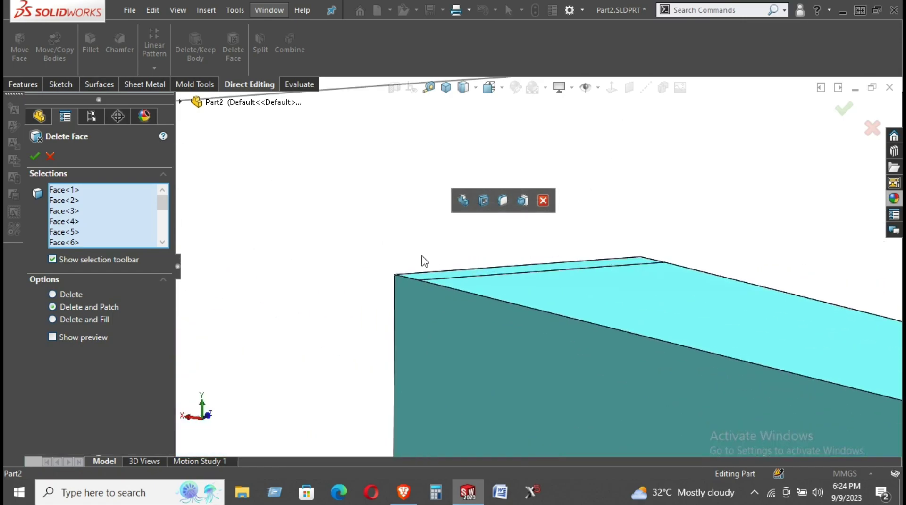
scroll(453, 278, "down", 1)
scroll(481, 269, "up", 1)
scroll(487, 270, "up", 2)
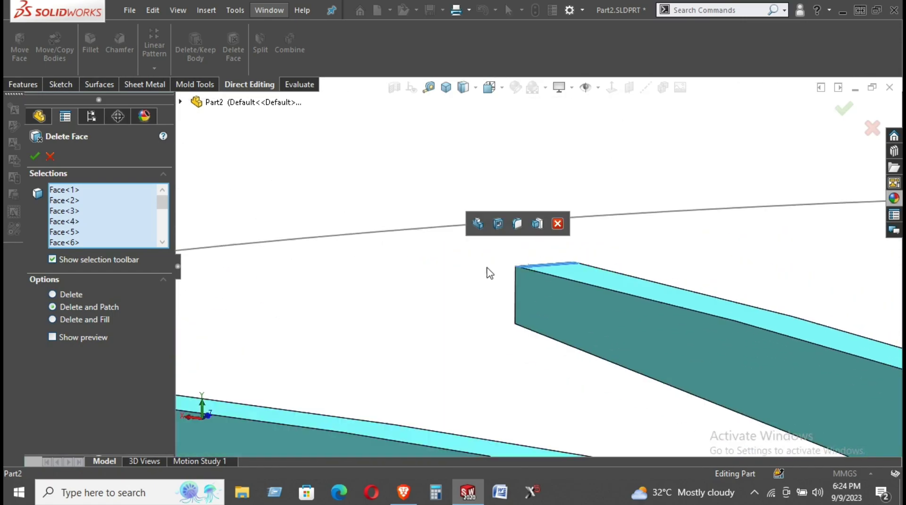
scroll(487, 270, "up", 1)
scroll(240, 307, "down", 3)
scroll(424, 271, "down", 2)
scroll(607, 247, "down", 2)
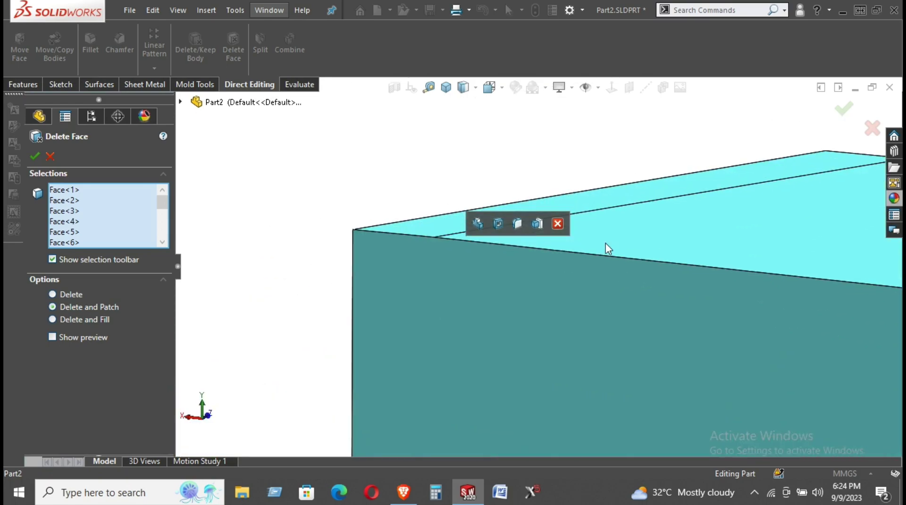
scroll(644, 194, "up", 2)
scroll(643, 237, "up", 2)
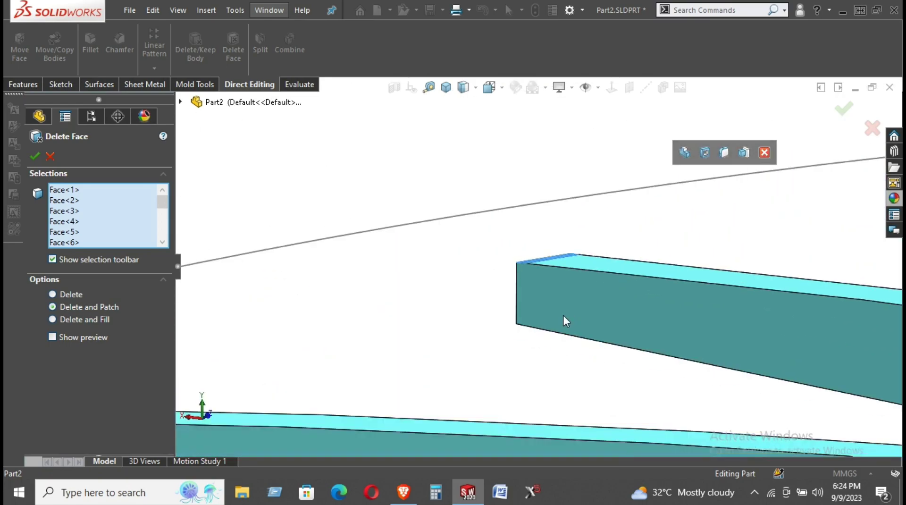
scroll(231, 338, "up", 1)
scroll(285, 342, "down", 1)
scroll(411, 317, "down", 1)
scroll(425, 328, "up", 2)
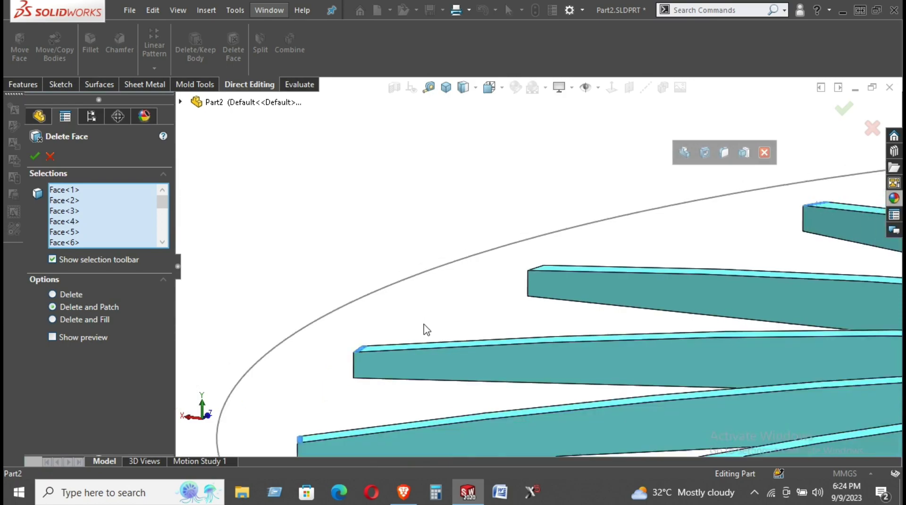
scroll(425, 328, "down", 1)
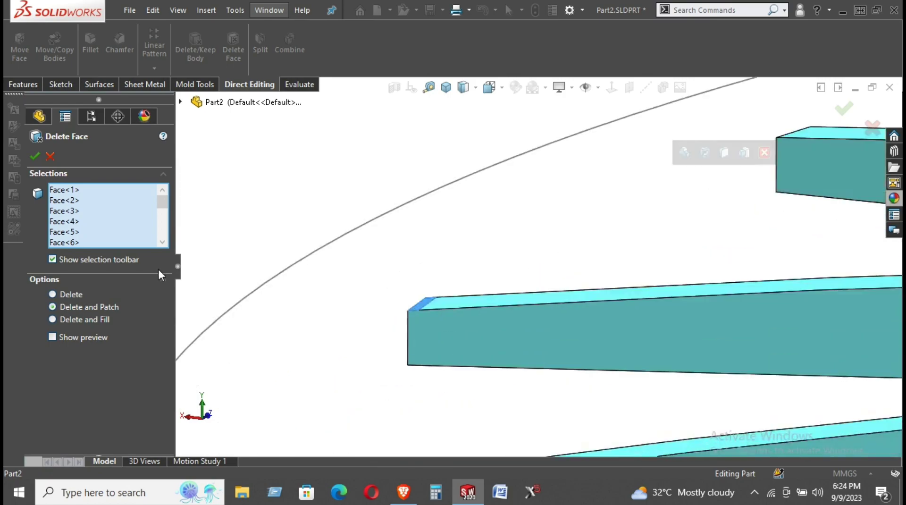
Confirm the deletion to create DeleteFace2, then zoom out to review it alongside Split2[1] and Split3[2]
left_click(35, 156)
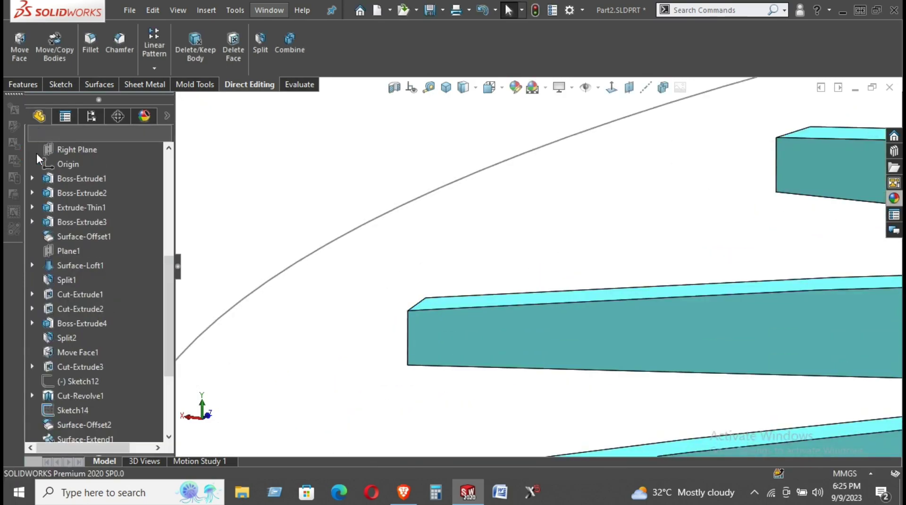
scroll(528, 290, "up", 2)
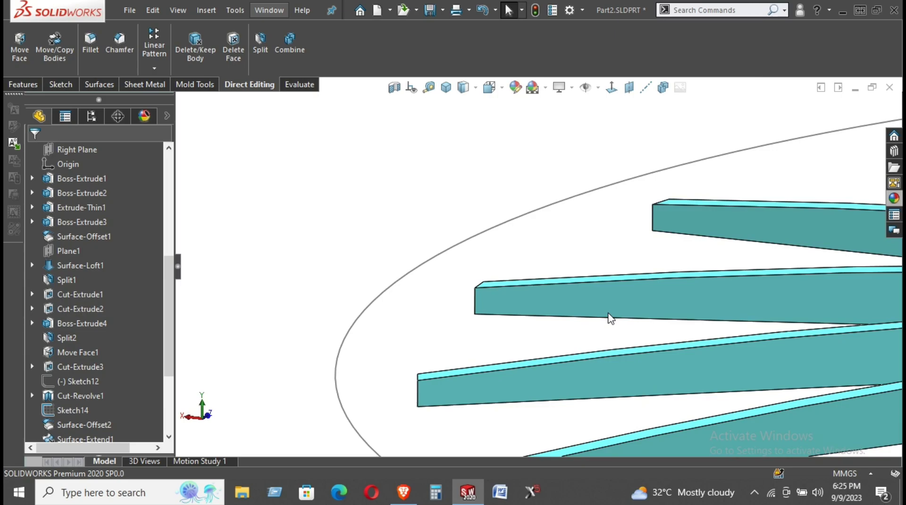
scroll(608, 317, "up", 3)
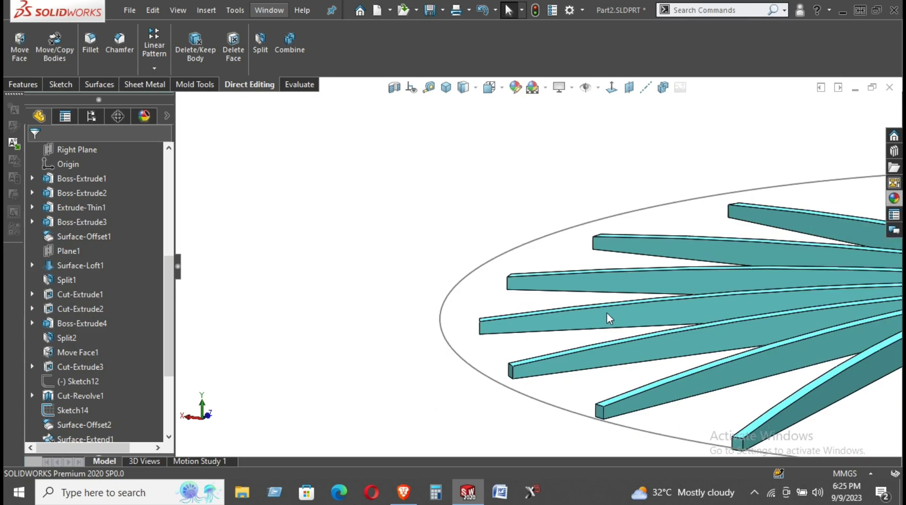
scroll(606, 312, "up", 2)
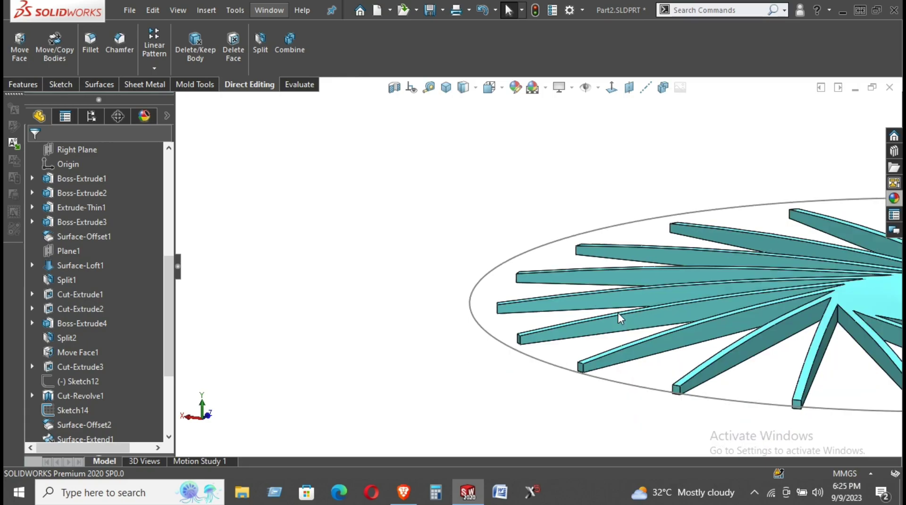
scroll(69, 214, "up", 5)
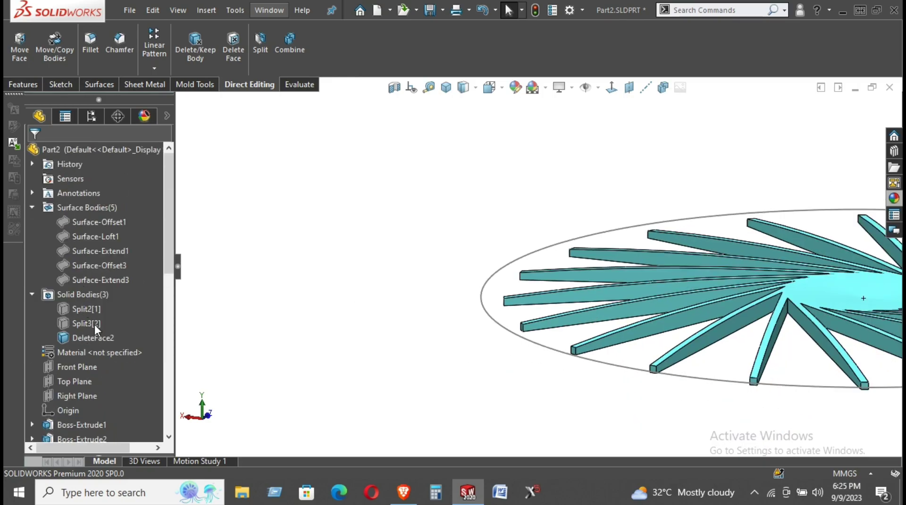
Show the hidden rim body Split3[2] and orbit to inspect the rim edge
left_click(167, 116)
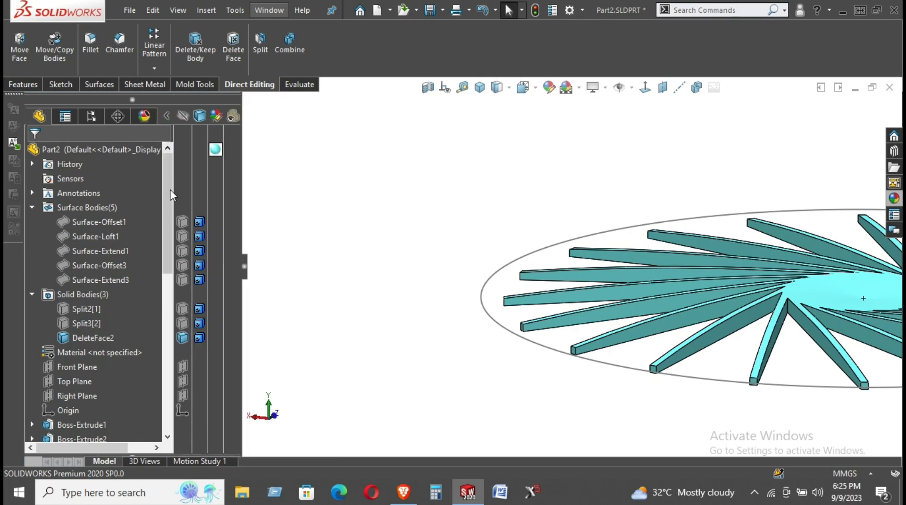
left_click(181, 324)
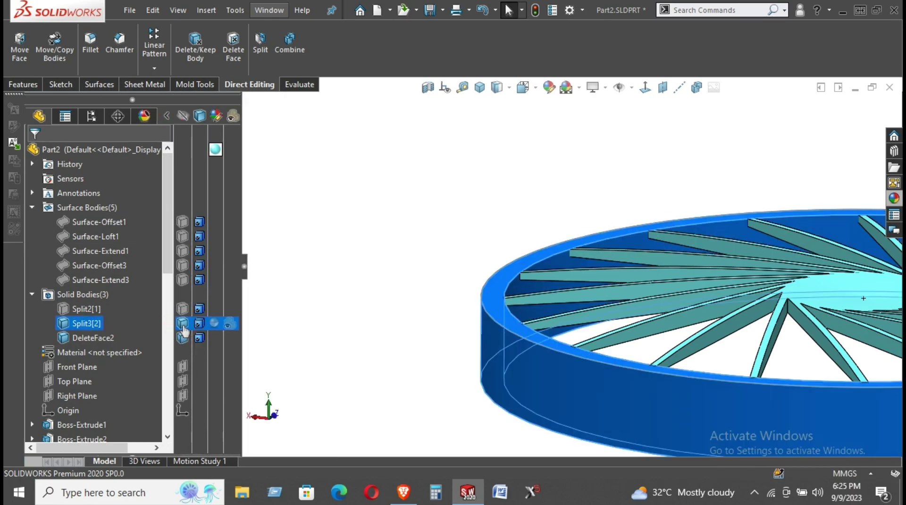
left_click(378, 305)
scroll(437, 293, "down", 5)
scroll(441, 259, "down", 3)
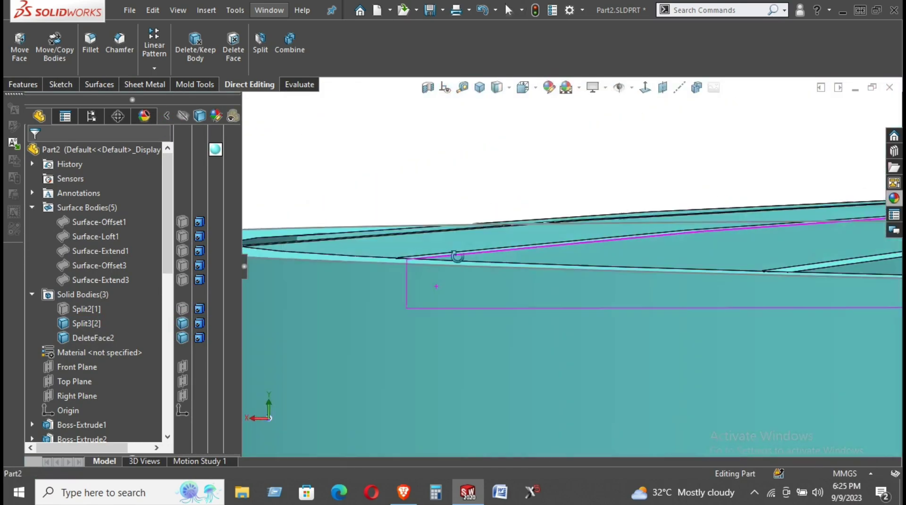
mouse_move(457, 256)
middle_mouse_down()
mouse_move(414, 240)
mouse_move(417, 248)
mouse_move(576, 278)
mouse_move(593, 250)
mouse_move(585, 253)
middle_mouse_up()
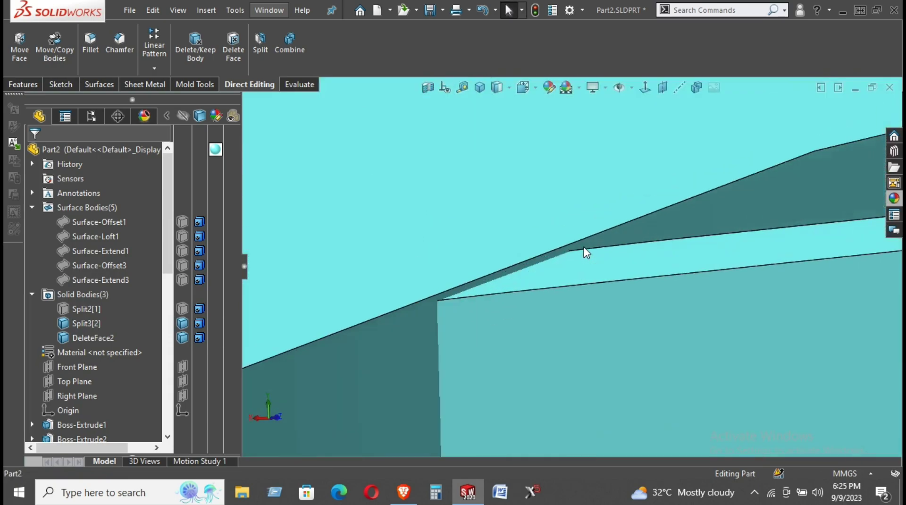
scroll(584, 248, "up", 2)
scroll(583, 247, "up", 2)
scroll(580, 245, "up", 2)
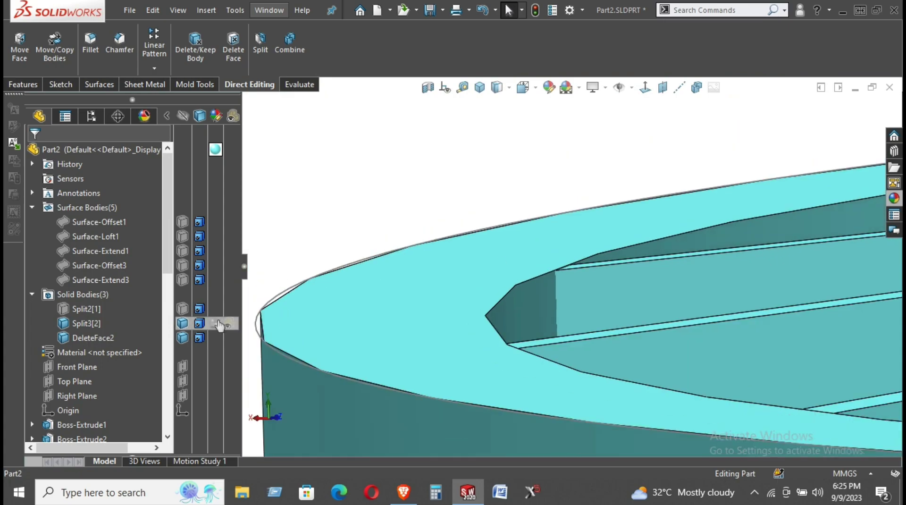
Zoom out and tilt the wheel to view the spokes inside the rim, then begin a Combine
key("z")
key("z")
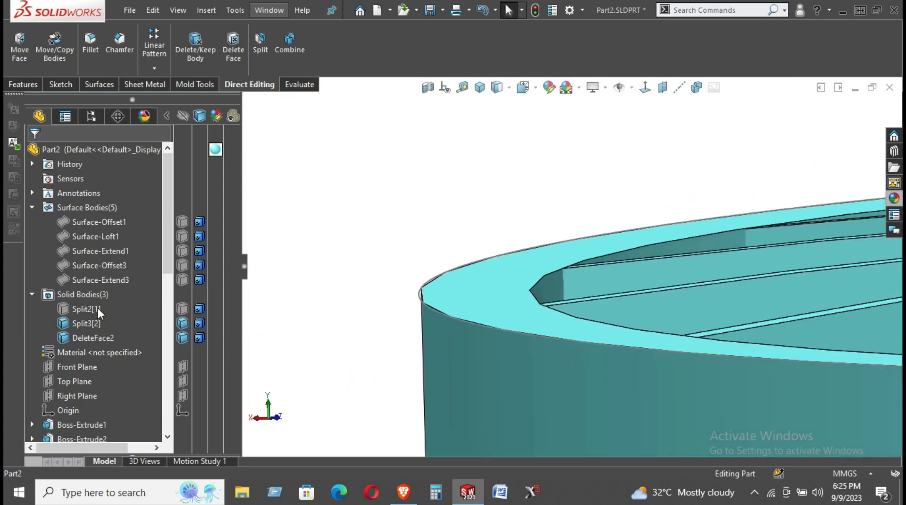
left_click(98, 307)
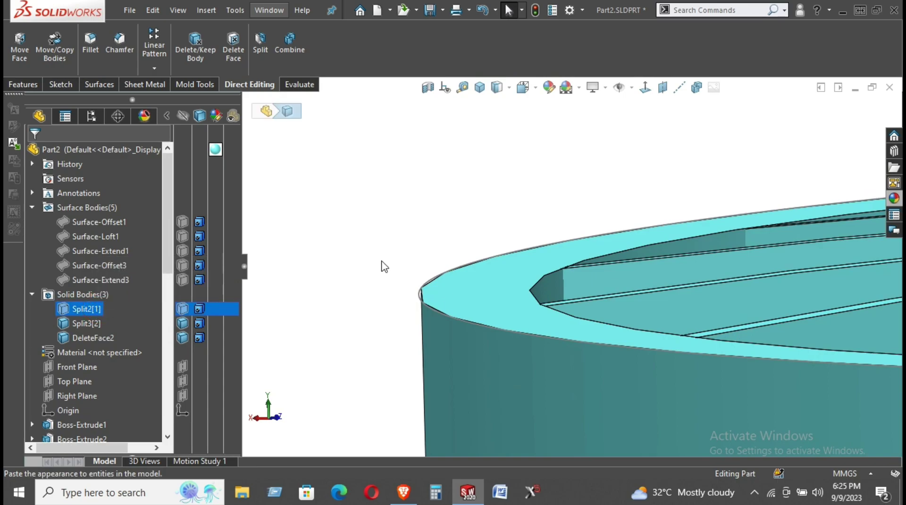
key("z")
key("z")
key("z")
scroll(707, 302, "down", 3)
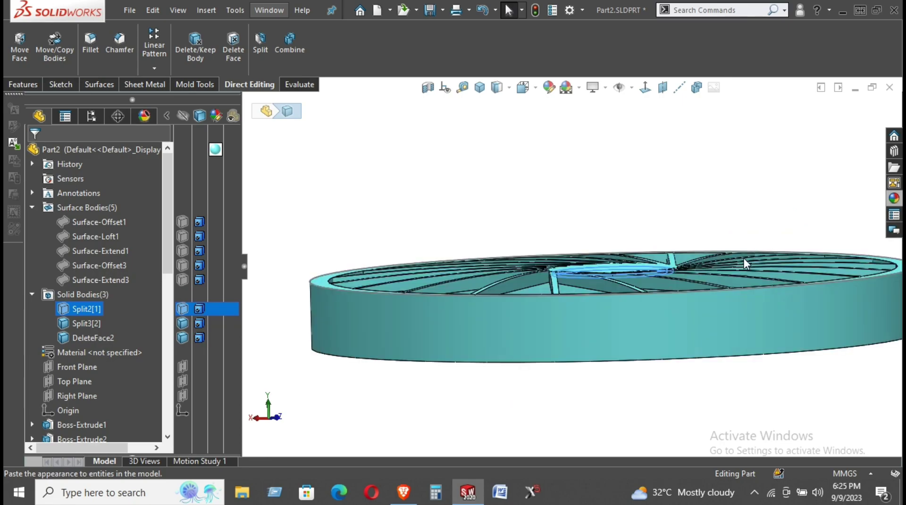
scroll(644, 246, "down", 5)
left_click(612, 183)
scroll(613, 187, "up", 2)
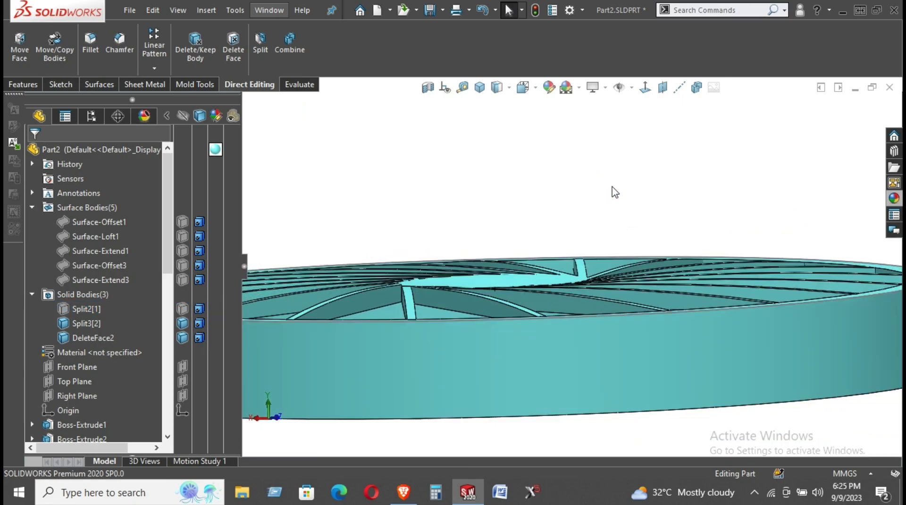
middle_click_drag(604, 270, 618, 288)
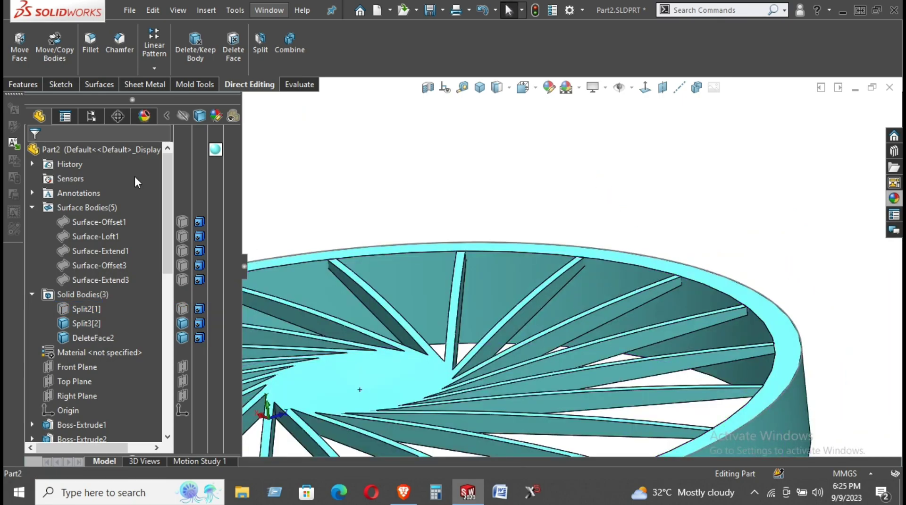
left_click(291, 50)
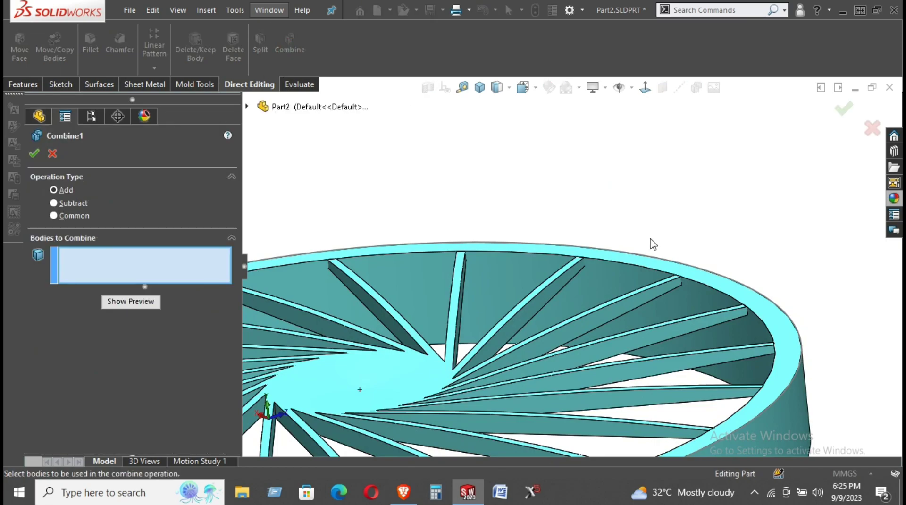
Add rim Split3[2] and spokes DeleteFace2 together into one body, Combine1
left_click(624, 257)
left_click(558, 281)
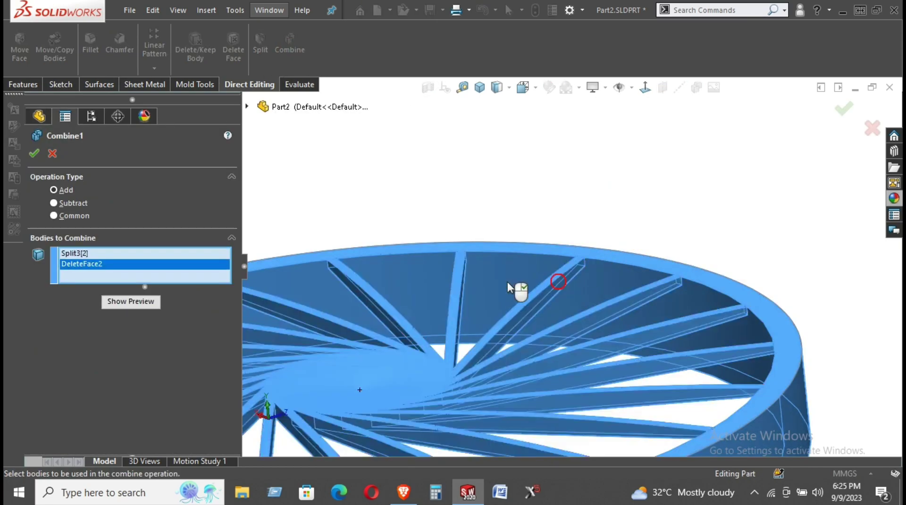
left_click(28, 153)
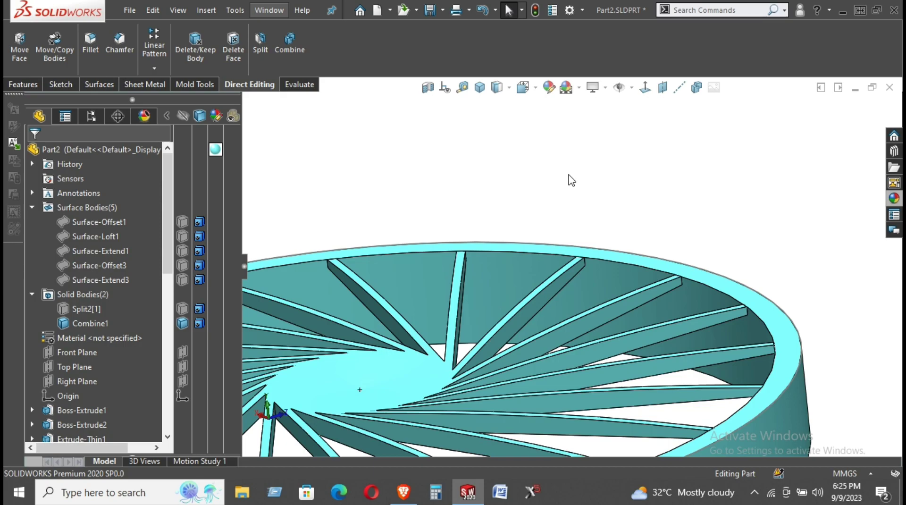
scroll(776, 329, "down", 3)
scroll(552, 263, "down", 3)
scroll(560, 251, "down", 3)
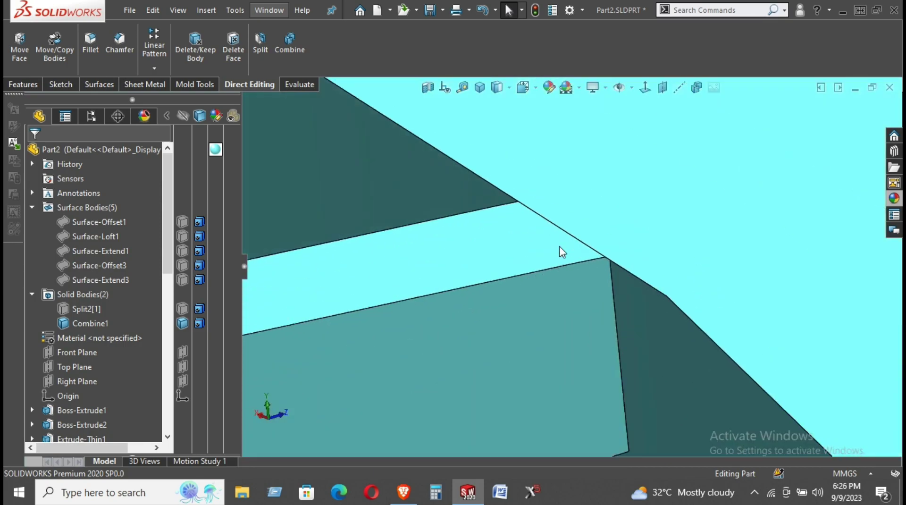
scroll(551, 239, "down", 2)
middle_click_drag(547, 233, 602, 233)
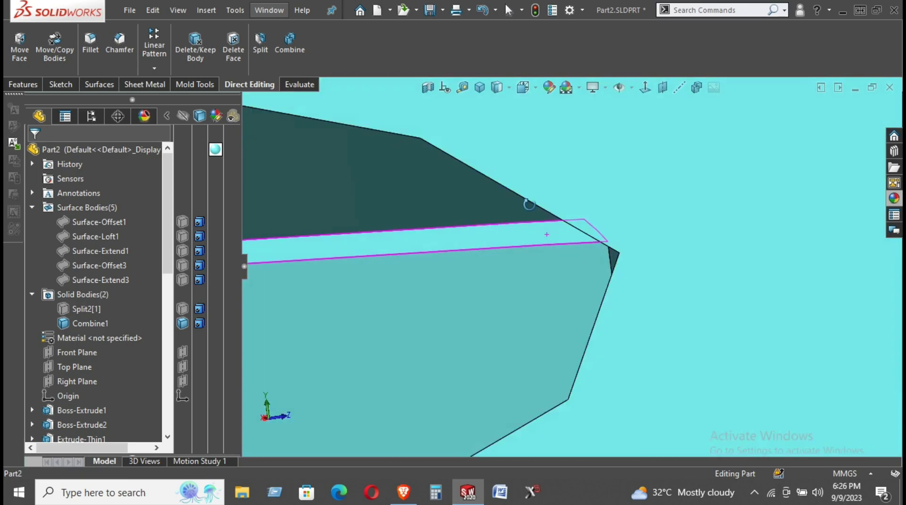
scroll(609, 239, "up", 2)
scroll(613, 236, "up", 2)
scroll(612, 236, "up", 2)
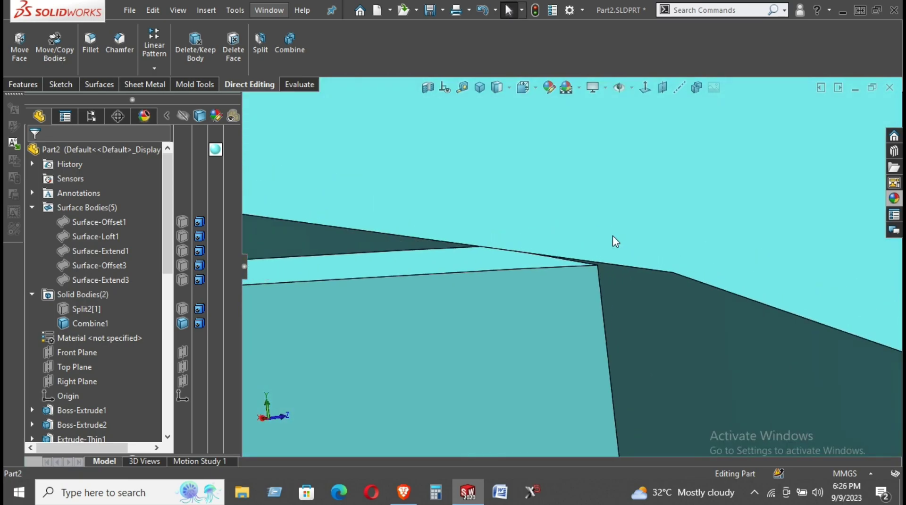
scroll(612, 236, "up", 3)
scroll(613, 237, "up", 3)
scroll(610, 242, "up", 2)
scroll(611, 254, "up", 3)
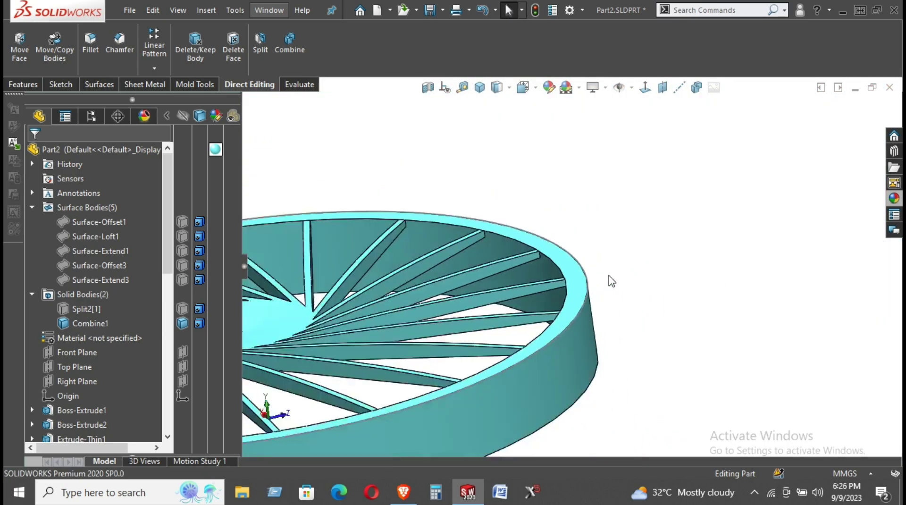
scroll(603, 276, "up", 2)
scroll(599, 282, "down", 3)
scroll(477, 284, "down", 2)
scroll(433, 281, "down", 2)
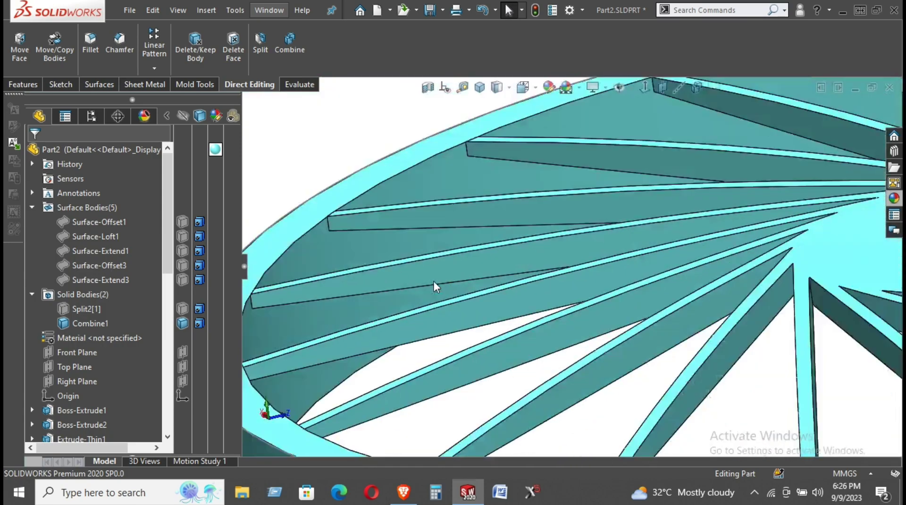
scroll(568, 284, "down", 2)
middle_click_drag(567, 284, 511, 280)
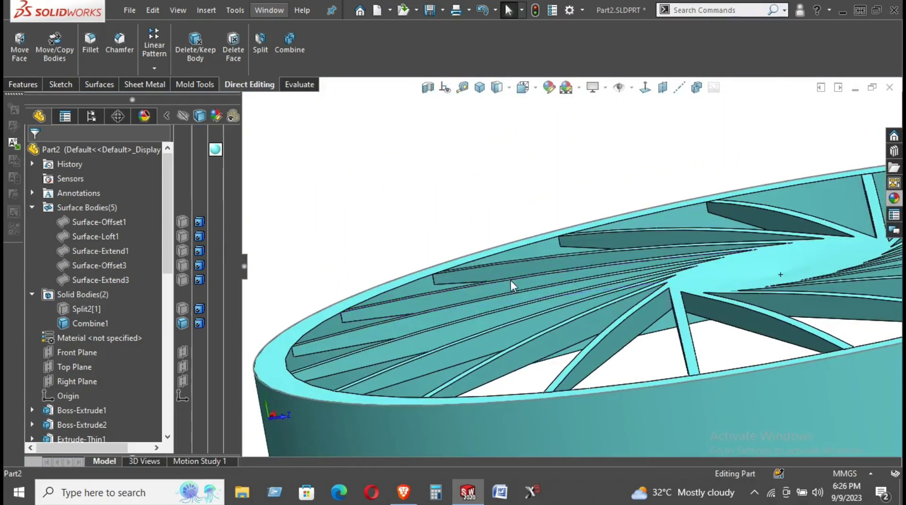
scroll(314, 391, "down", 2)
scroll(495, 282, "down", 3)
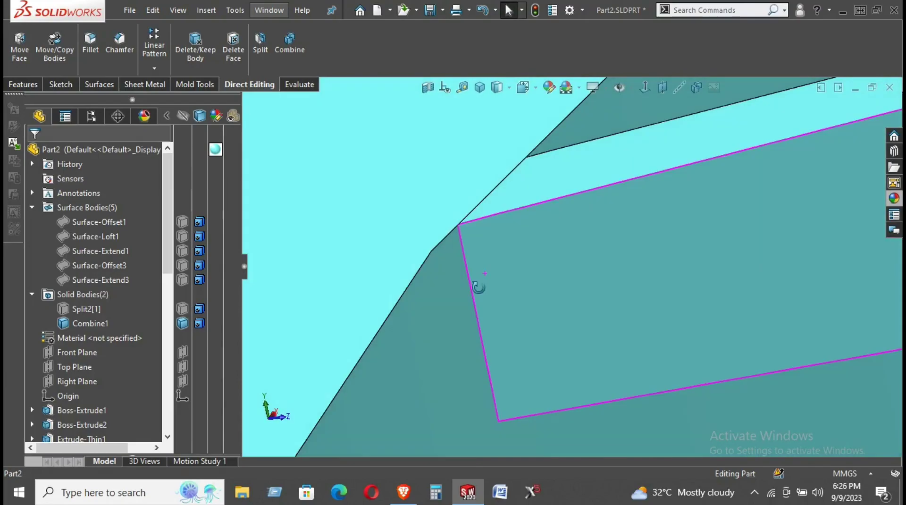
mouse_move(479, 287)
middle_mouse_down()
mouse_move(449, 341)
mouse_move(530, 228)
mouse_move(465, 363)
mouse_move(521, 307)
mouse_move(517, 259)
mouse_move(540, 221)
mouse_move(550, 222)
mouse_move(571, 283)
mouse_move(598, 238)
middle_mouse_up()
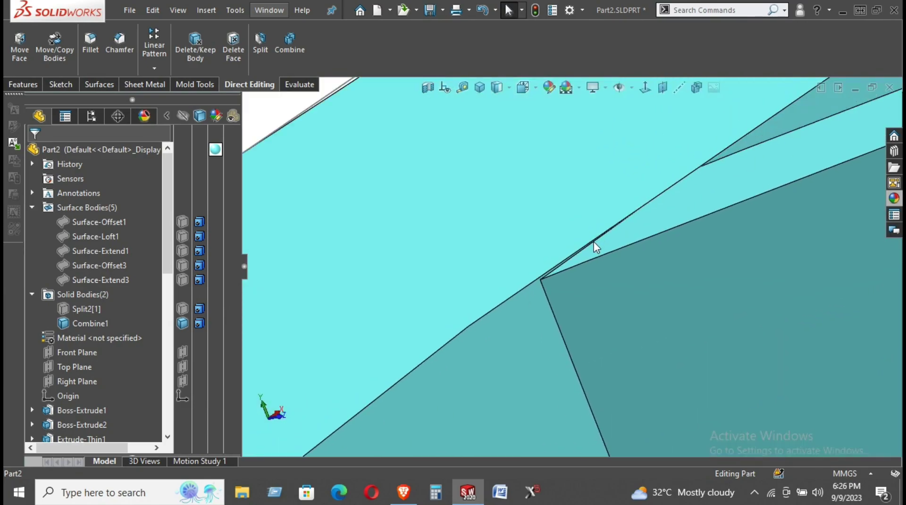
scroll(596, 239, "up", 3)
scroll(590, 254, "up", 3)
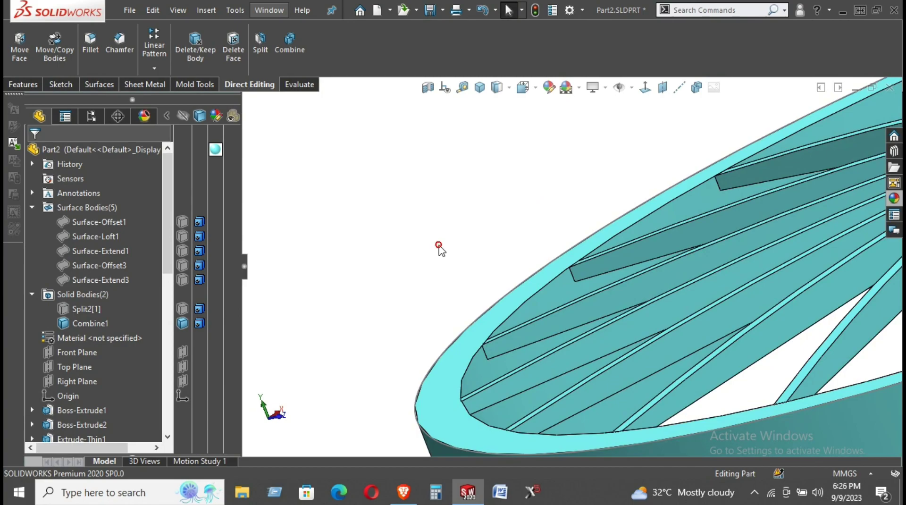
scroll(438, 245, "up", 2)
mouse_move(438, 250)
middle_mouse_down()
mouse_move(454, 313)
mouse_move(574, 269)
middle_mouse_up()
scroll(597, 257, "up", 2)
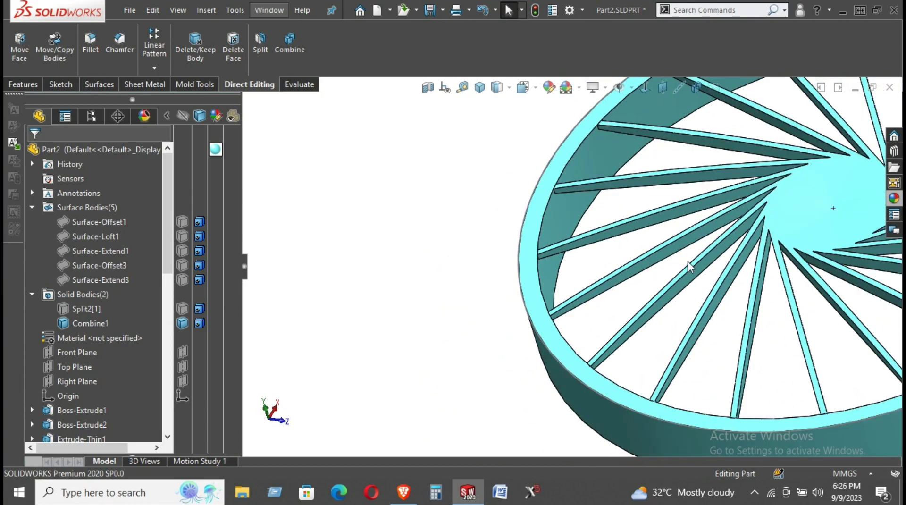
left_click(797, 238)
middle_click_drag(798, 238, 655, 273)
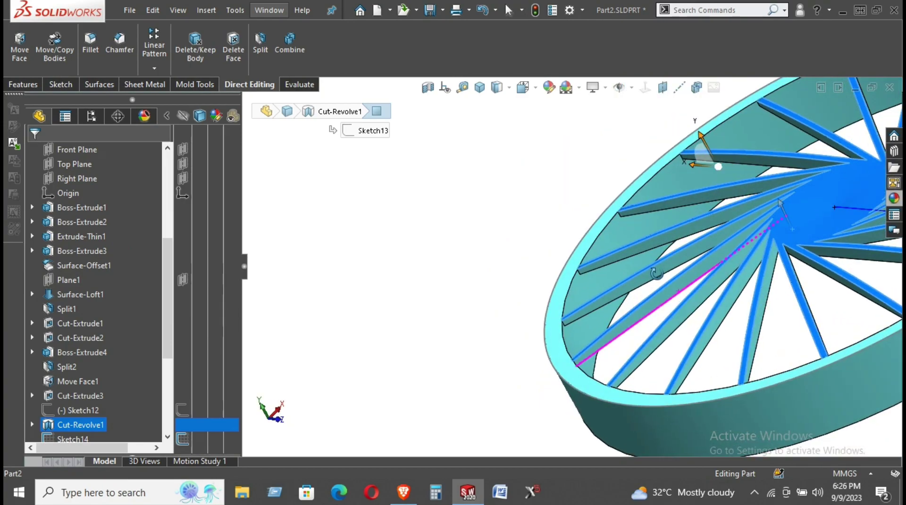
left_click(281, 53)
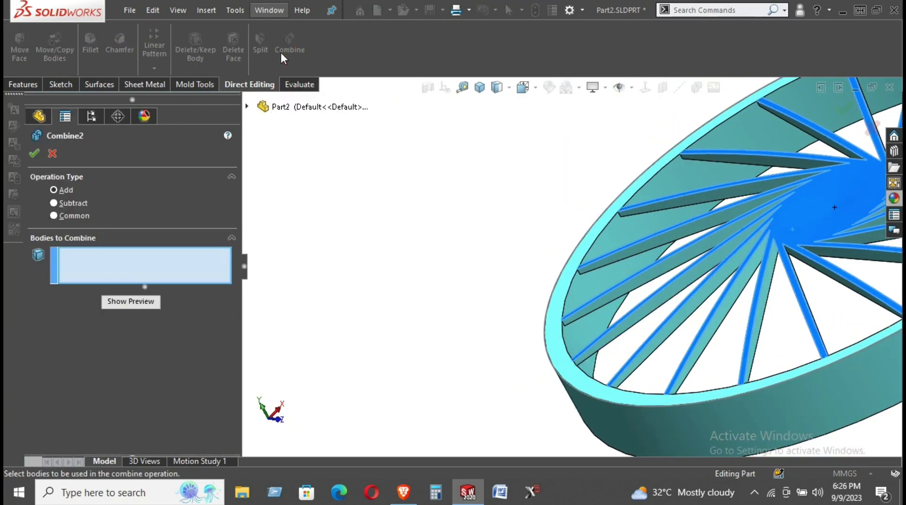
left_click(52, 154)
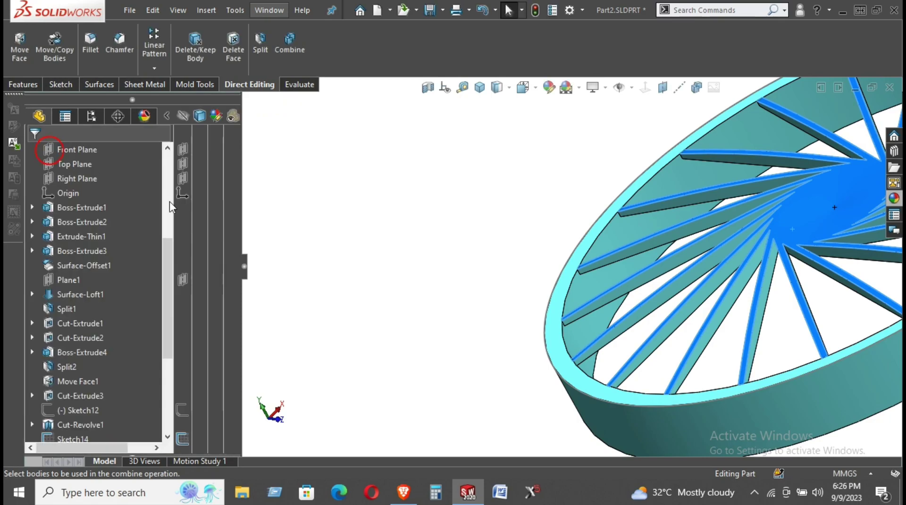
left_click(290, 41)
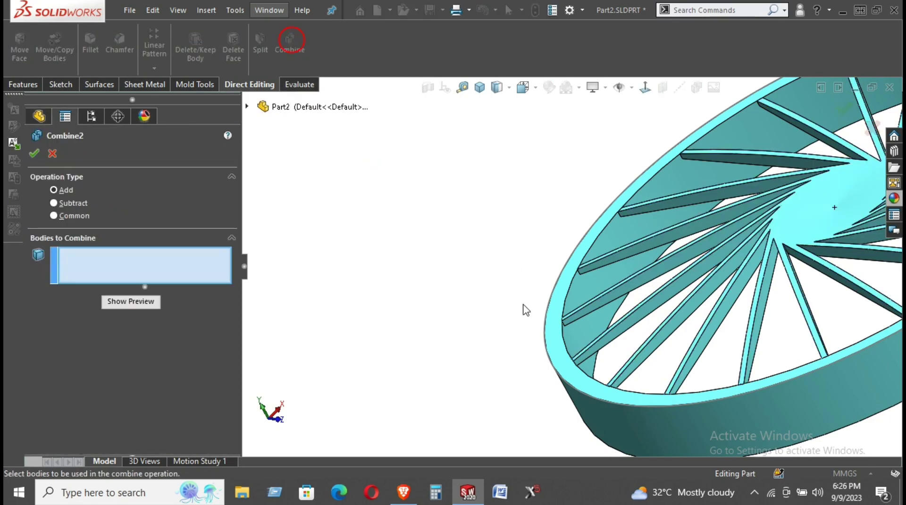
left_click_drag(537, 322, 555, 327)
middle_click_drag(555, 327, 406, 303)
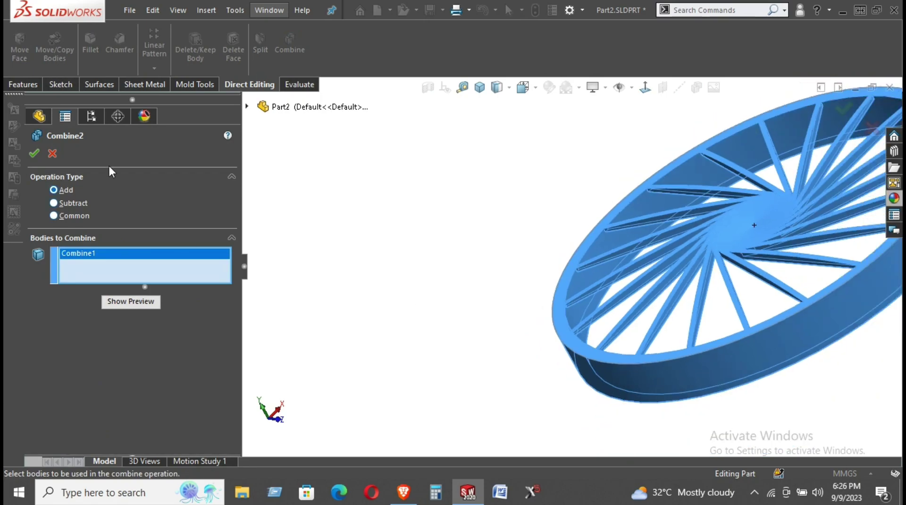
left_click(53, 153)
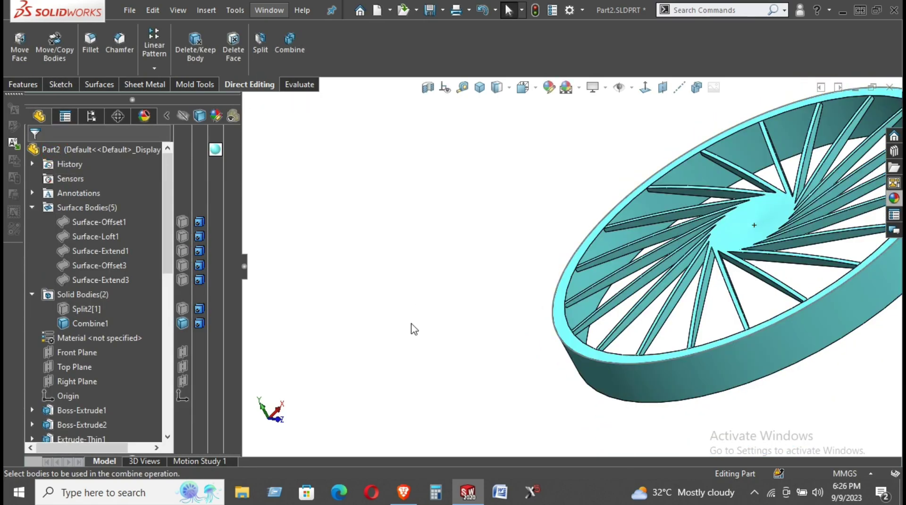
scroll(413, 328, "up", 2)
Zoom in and orbit edge-on to inspect where a spoke's end face meets the rim
scroll(482, 290, "down", 3)
scroll(477, 313, "down", 3)
scroll(467, 262, "down", 3)
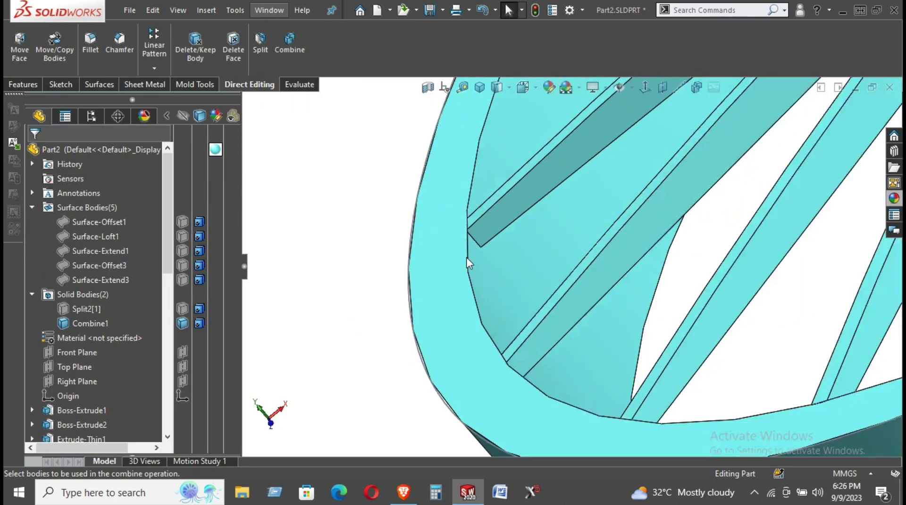
scroll(466, 257, "down", 3)
mouse_move(489, 247)
middle_mouse_down()
mouse_move(399, 258)
mouse_move(491, 254)
mouse_move(653, 157)
mouse_move(585, 265)
mouse_move(525, 249)
mouse_move(557, 274)
mouse_move(605, 284)
mouse_move(566, 141)
mouse_move(571, 193)
middle_mouse_up()
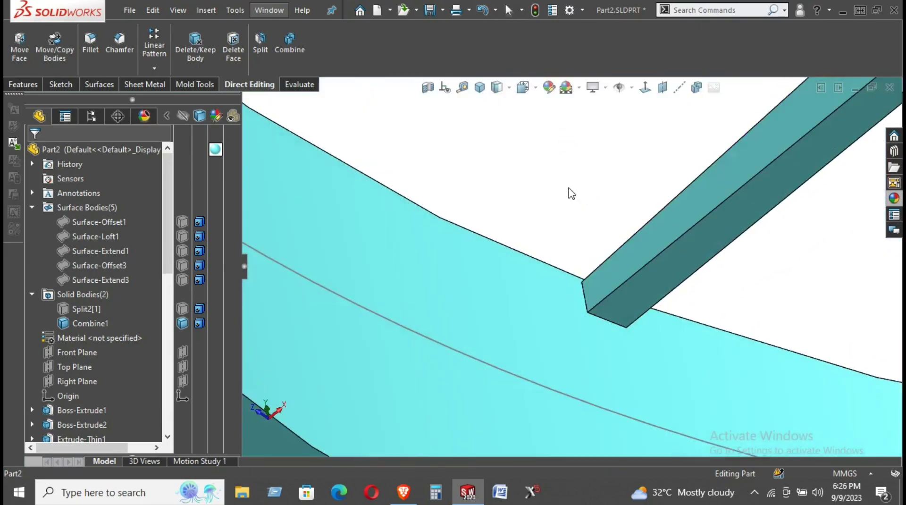
scroll(571, 193, "up", 3)
scroll(571, 267, "down", 5)
mouse_move(570, 266)
middle_mouse_down()
mouse_move(542, 256)
mouse_move(595, 299)
mouse_move(540, 268)
mouse_move(479, 272)
mouse_move(455, 284)
mouse_move(448, 326)
mouse_move(449, 193)
middle_mouse_up()
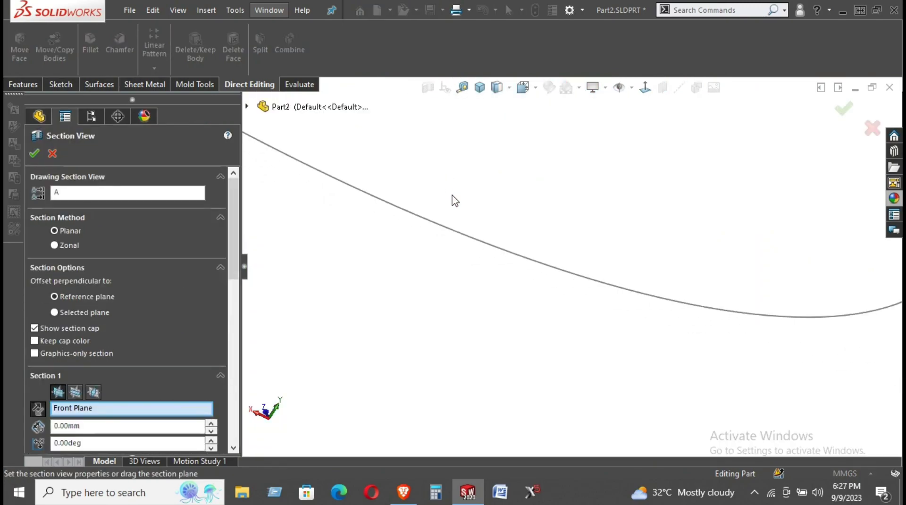
Section the wheel on the Right Plane at 0.00mm instead of Top Plane, then orbit toward the rim
scroll(451, 200, "up", 5)
mouse_move(457, 208)
middle_mouse_down()
mouse_move(447, 242)
mouse_move(532, 208)
middle_mouse_up()
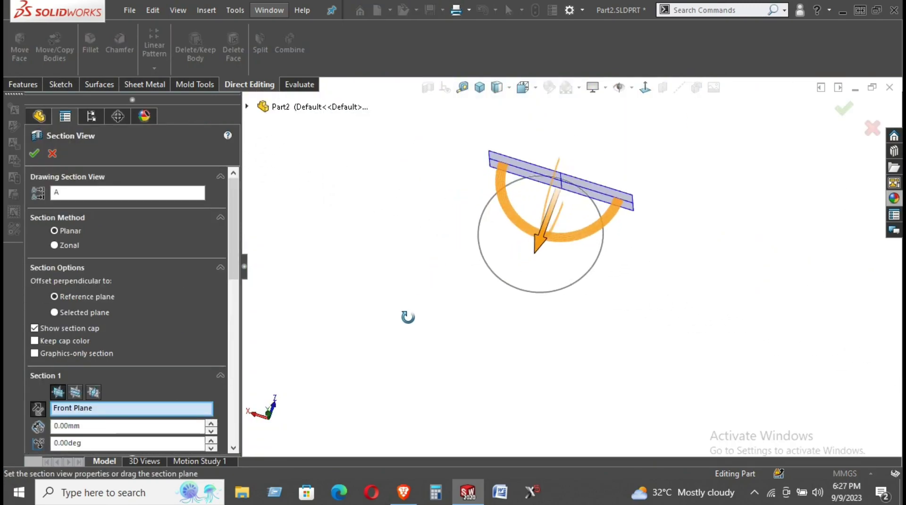
mouse_move(534, 215)
left_mouse_down()
mouse_move(537, 251)
mouse_move(547, 194)
left_mouse_up()
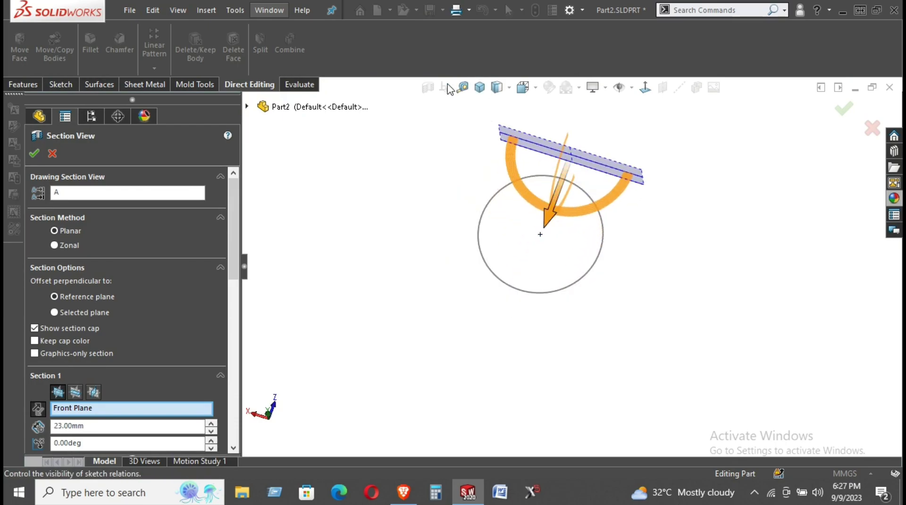
left_click(75, 391)
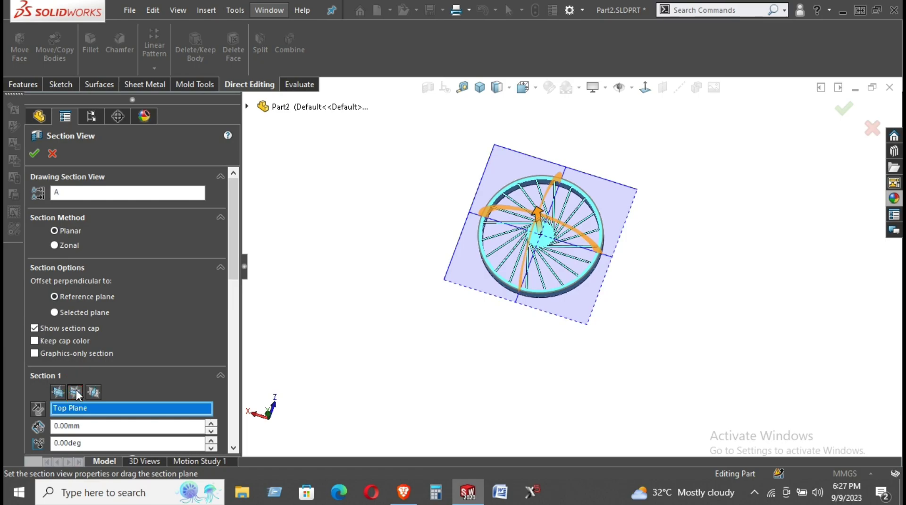
left_click(94, 392)
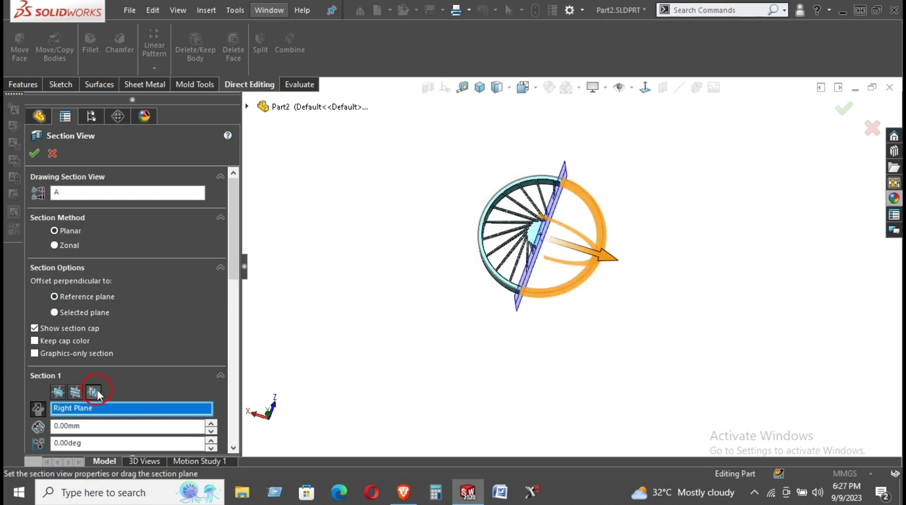
left_click(34, 154)
middle_click_drag(543, 236, 591, 236)
Orbit close around a spoke's end and top corner at the rim, then turn off the section view
scroll(484, 196, "down", 5)
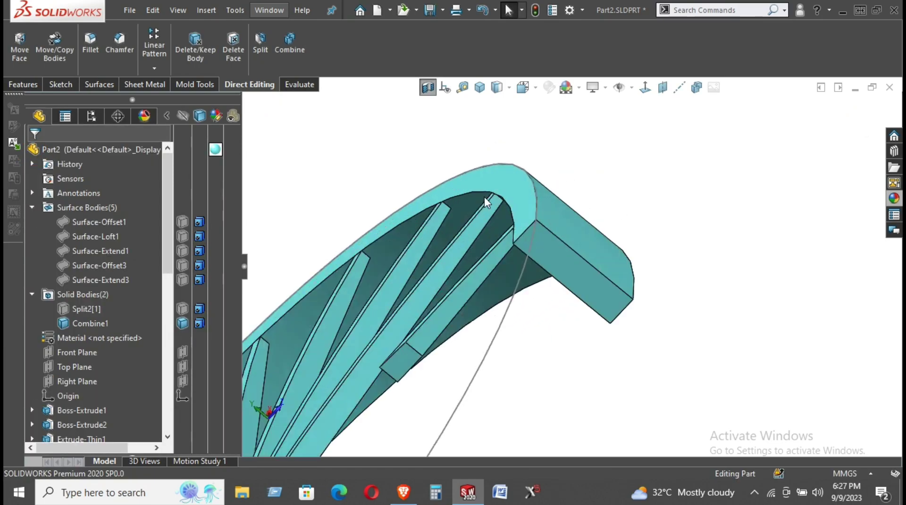
scroll(484, 197, "down", 3)
mouse_move(566, 171)
middle_mouse_down()
mouse_move(570, 256)
mouse_move(590, 318)
middle_mouse_up()
scroll(600, 320, "down", 3)
scroll(627, 293, "down", 3)
mouse_move(627, 293)
middle_mouse_down()
mouse_move(648, 248)
mouse_move(635, 210)
mouse_move(633, 239)
mouse_move(660, 242)
middle_mouse_up()
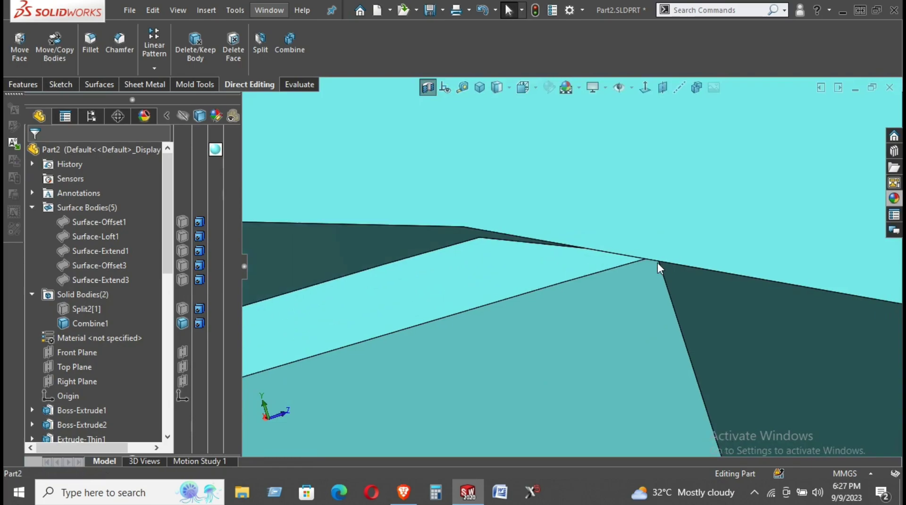
scroll(652, 262, "down", 2)
scroll(630, 277, "down", 2)
mouse_move(630, 277)
middle_mouse_down()
mouse_move(687, 255)
mouse_move(465, 257)
mouse_move(494, 270)
middle_mouse_up()
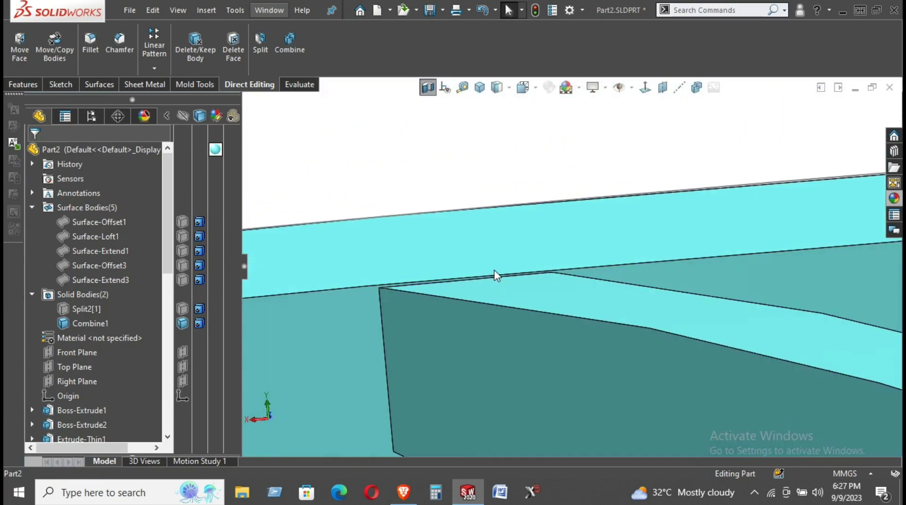
scroll(494, 270, "up", 1)
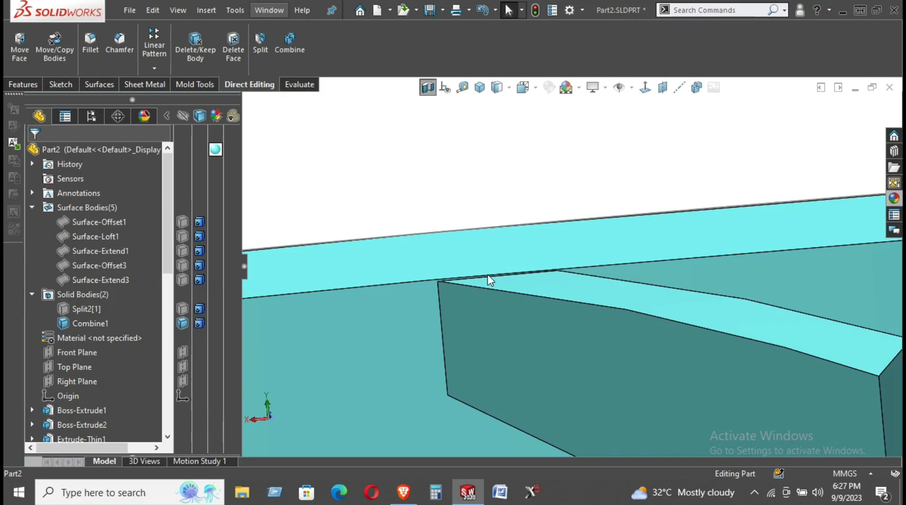
scroll(488, 273, "up", 2)
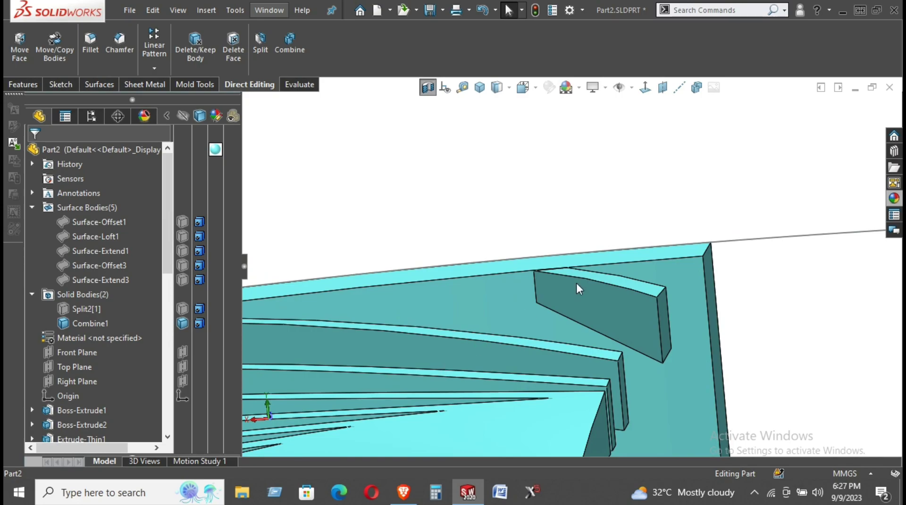
left_click(428, 87)
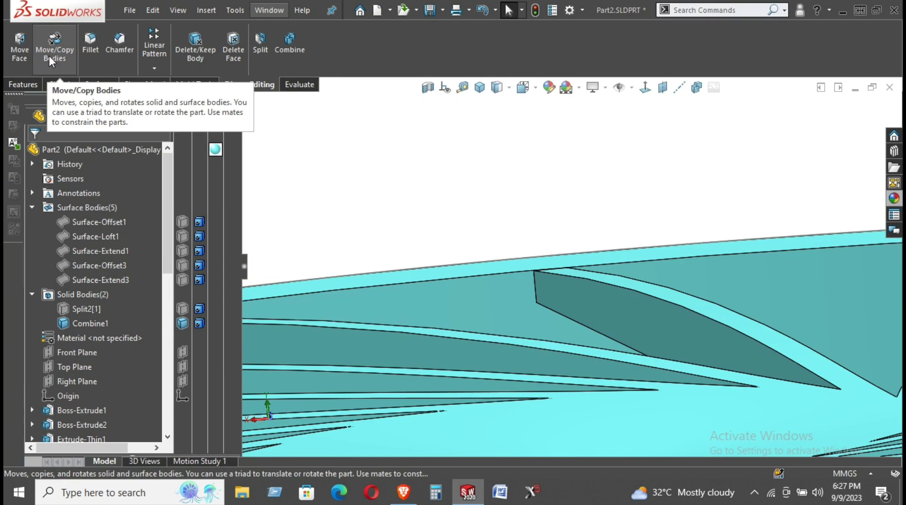
Translate the rim's top face 0.90 mm along Y using Move Face
left_click(22, 54)
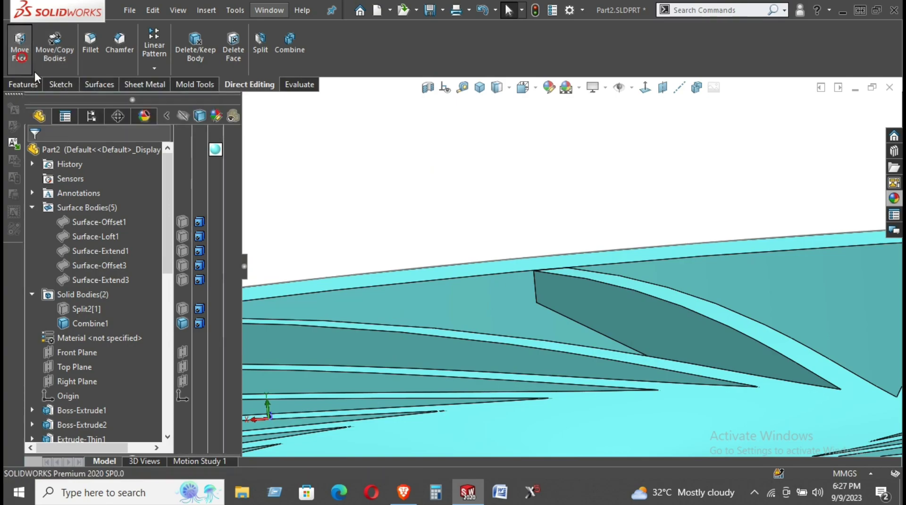
left_click(494, 264)
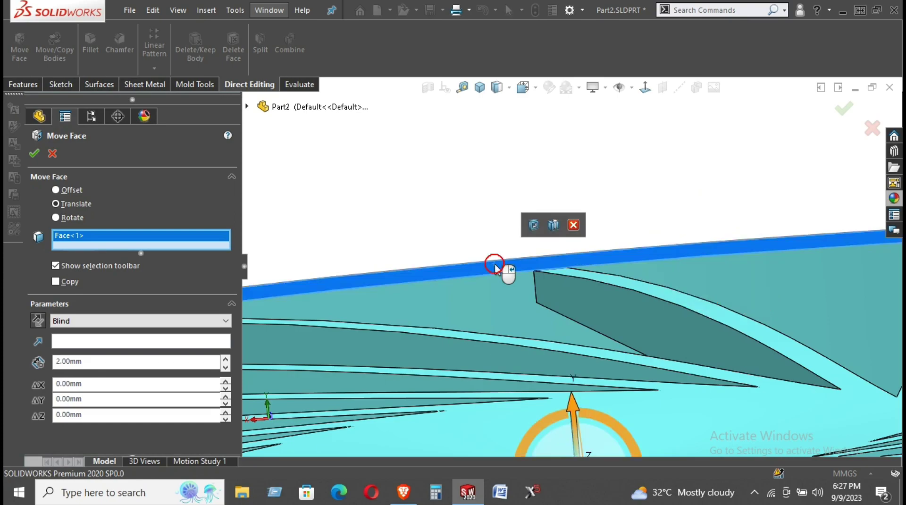
left_click_drag(570, 375, 571, 398)
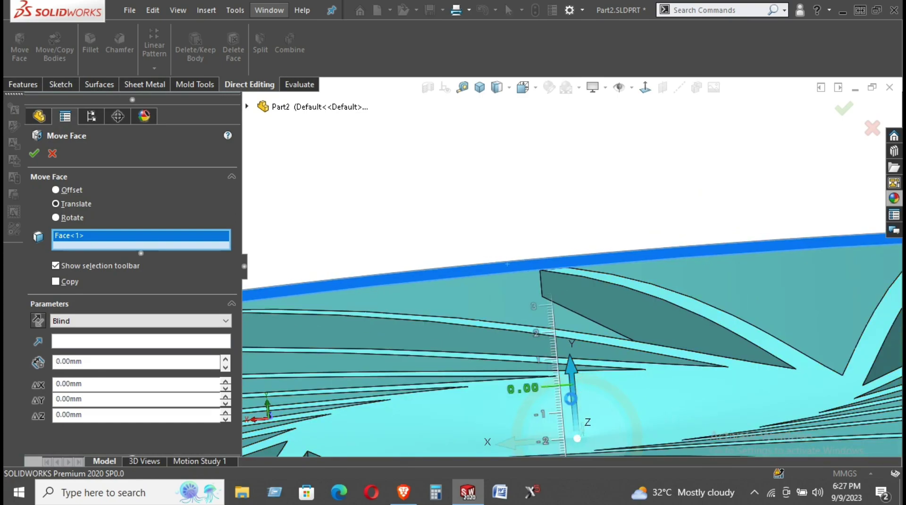
left_click_drag(576, 438, 572, 437)
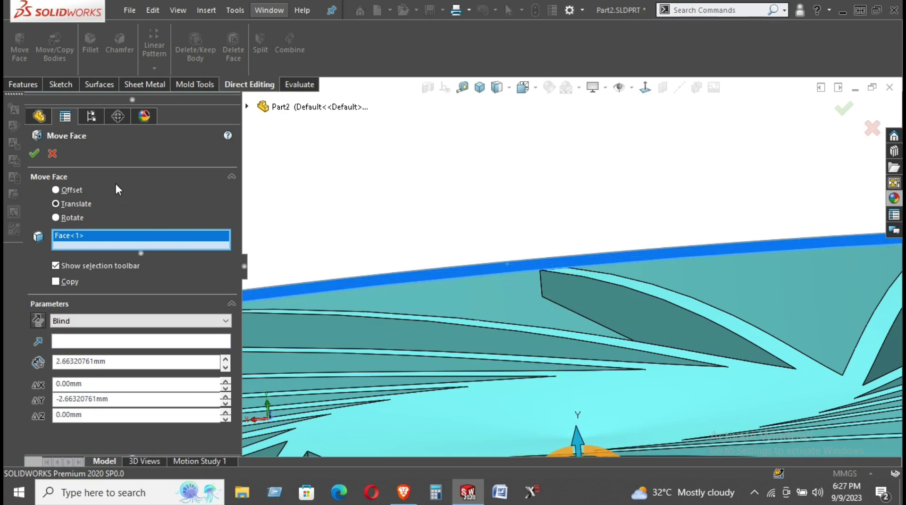
mouse_move(544, 201)
middle_mouse_down()
mouse_move(566, 298)
mouse_move(559, 378)
mouse_move(576, 354)
middle_mouse_up()
left_click(594, 352)
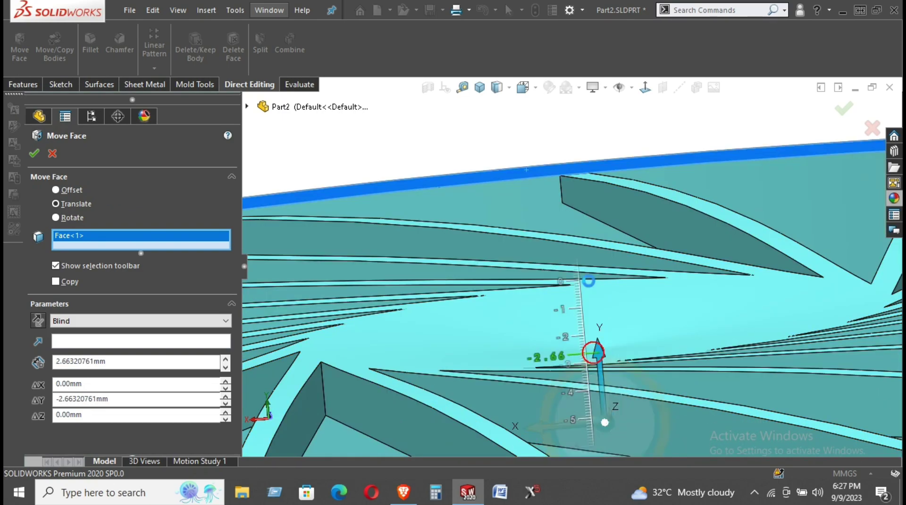
mouse_move(581, 188)
left_mouse_down()
mouse_move(590, 346)
mouse_move(584, 213)
mouse_move(577, 293)
mouse_move(564, 253)
left_mouse_up()
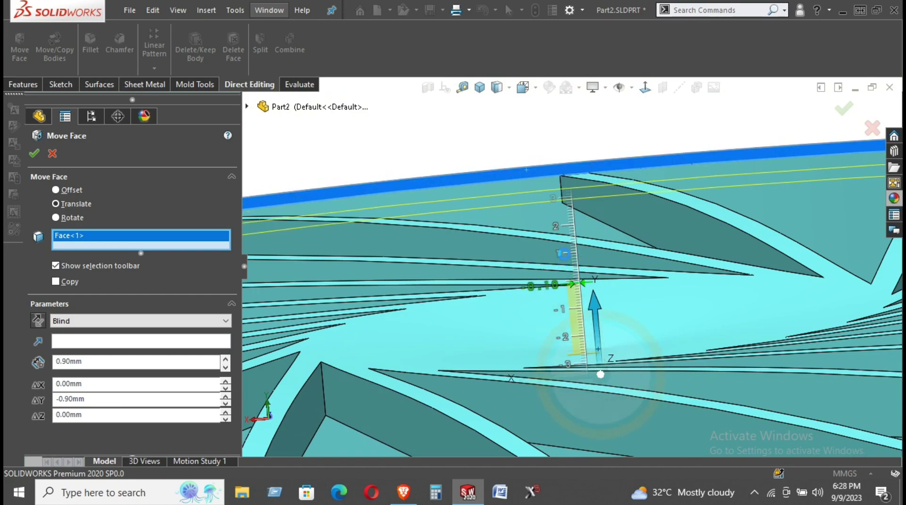
left_click(35, 153)
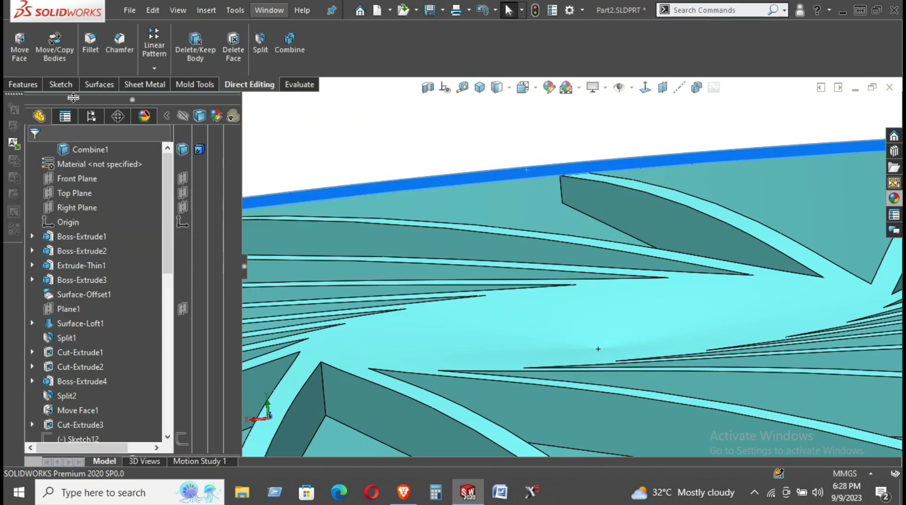
left_click(15, 56)
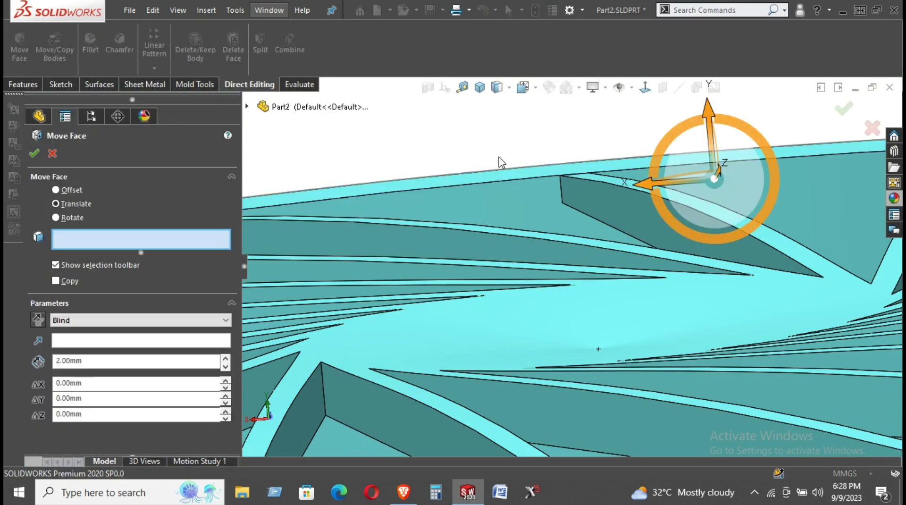
left_click(52, 152)
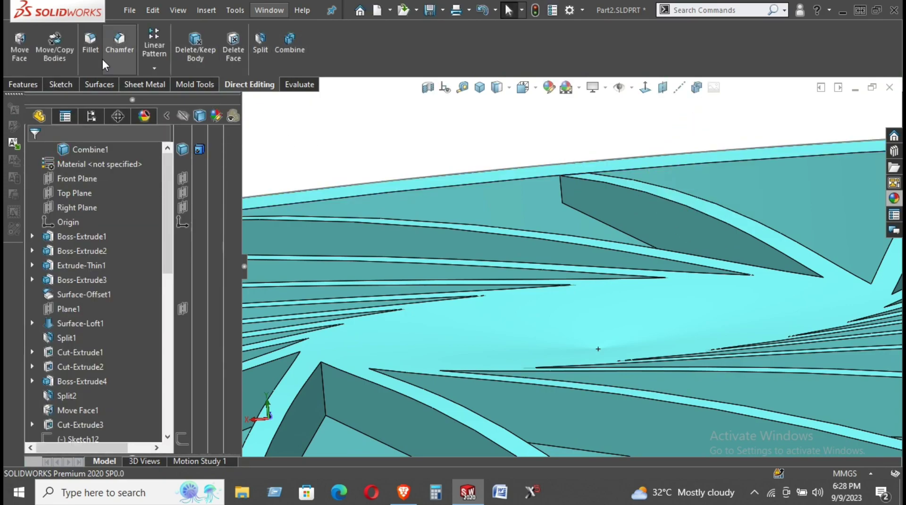
Try Delete and Patch on both the rim's and the spoke's top faces
left_click(232, 47)
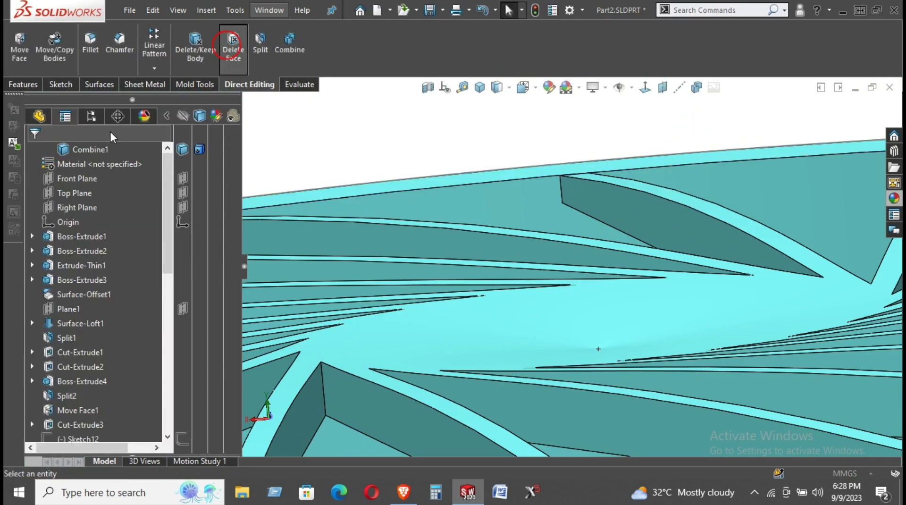
left_click(580, 172)
scroll(581, 176, "down", 3)
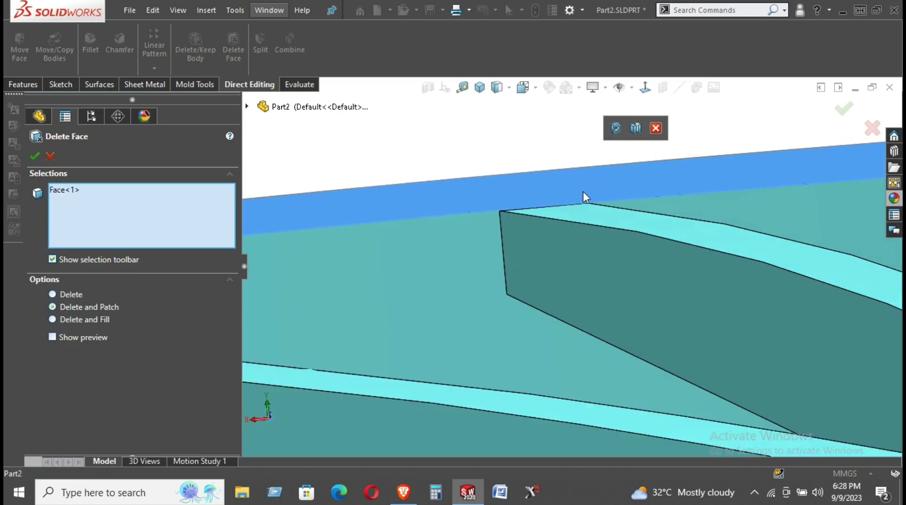
left_click(577, 217)
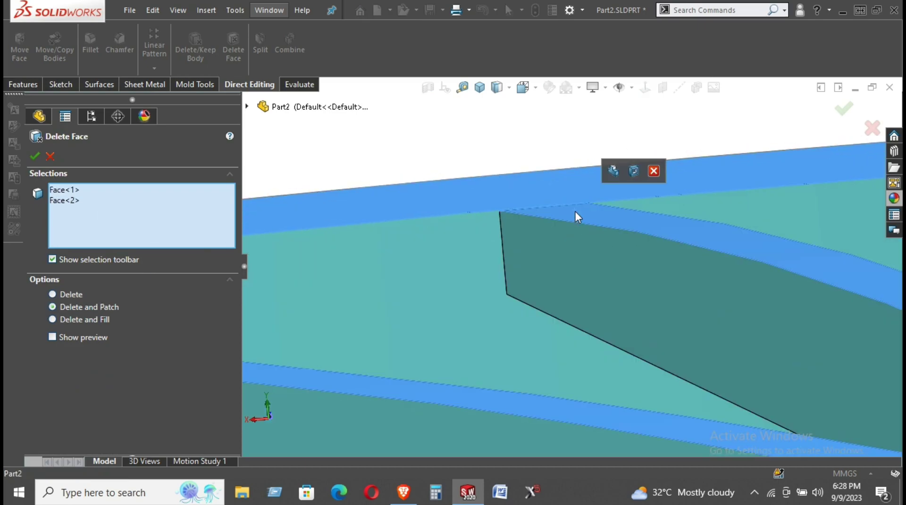
left_click(33, 157)
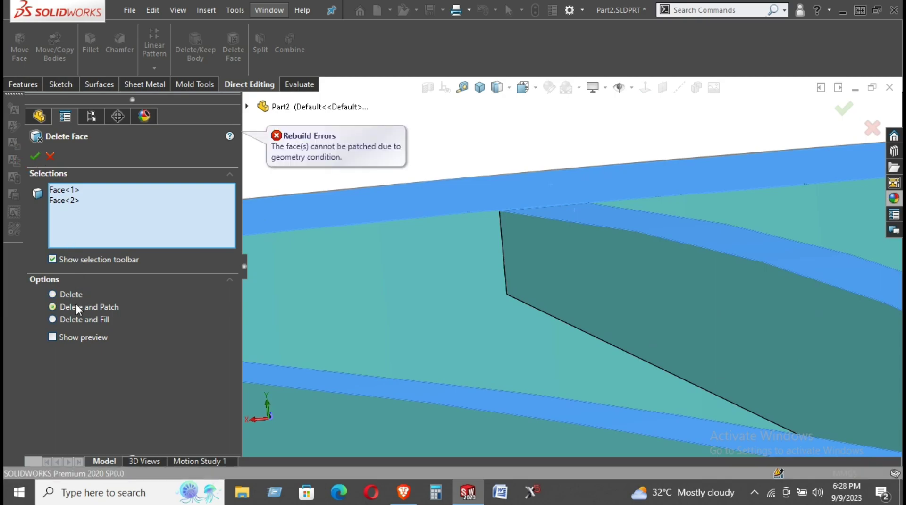
Dismiss the patch error and reselect only the spoke's top face, then cancel
right_click(102, 215)
left_click(121, 228)
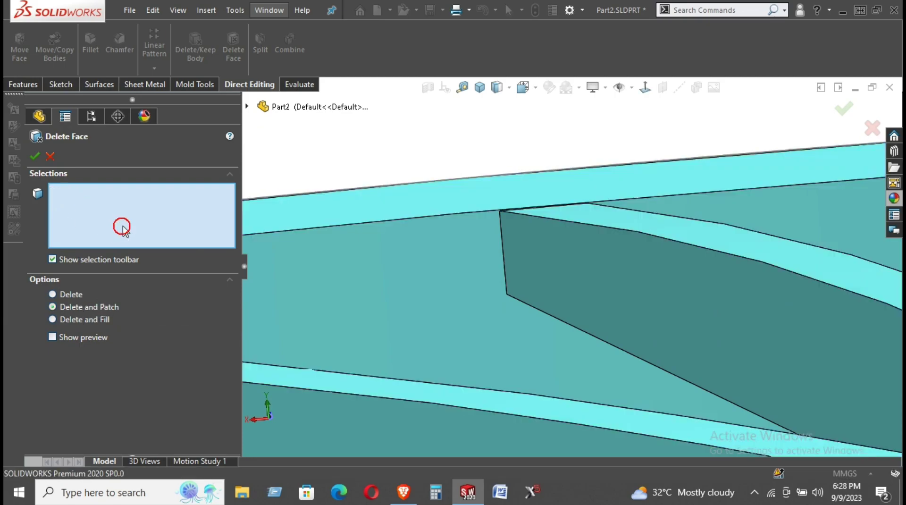
left_click(579, 215)
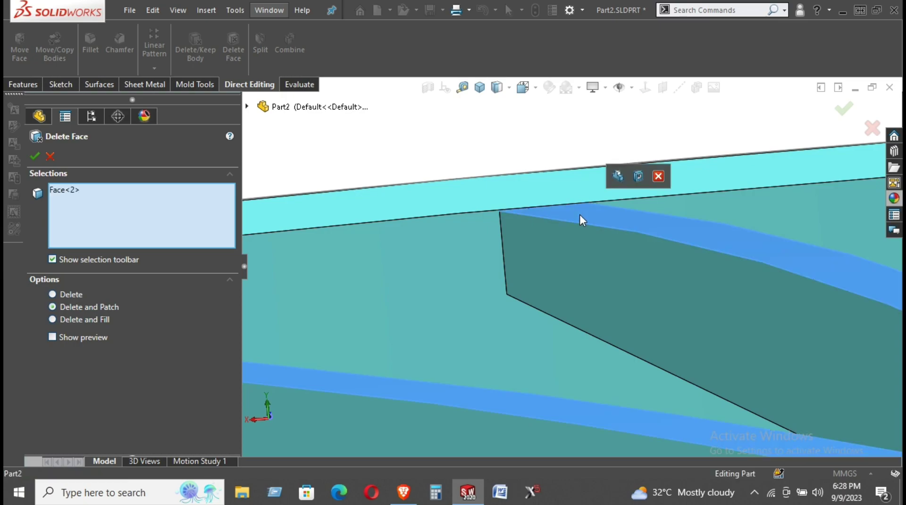
left_click(50, 157)
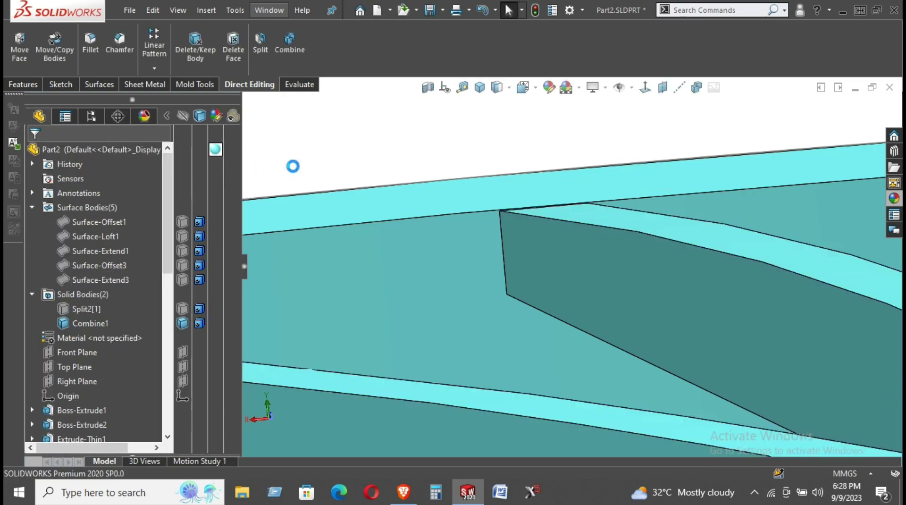
Locate the surface bodies, show Surface-Extend1, and select its spoke extensions past the rim
left_click(86, 280)
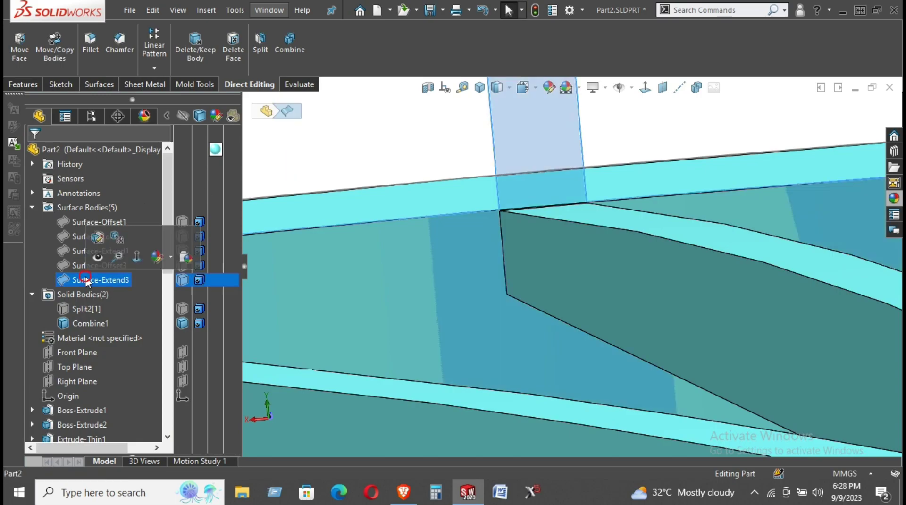
scroll(380, 187, "up", 5)
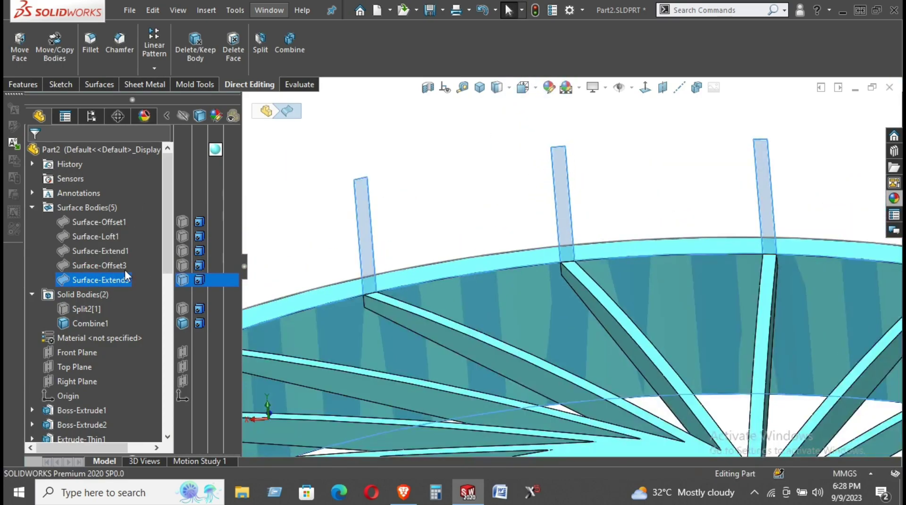
left_click(94, 265)
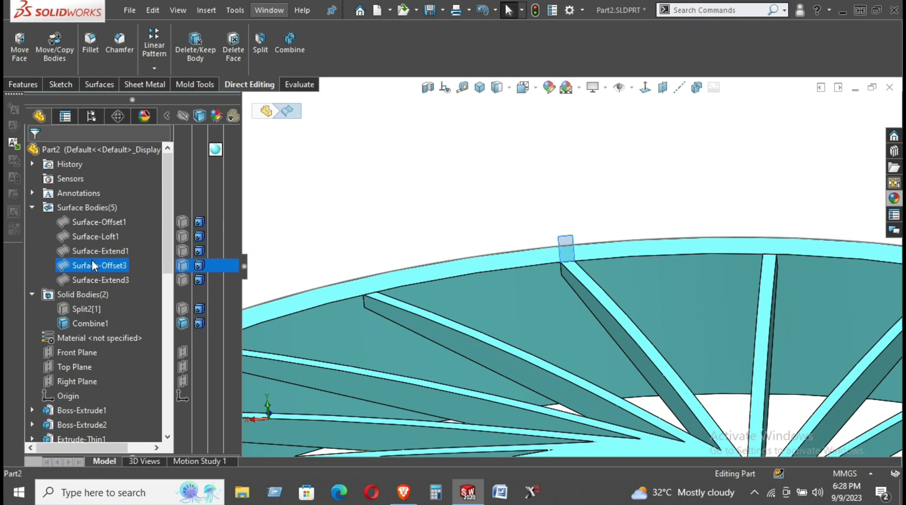
left_click(91, 252)
left_click(98, 235)
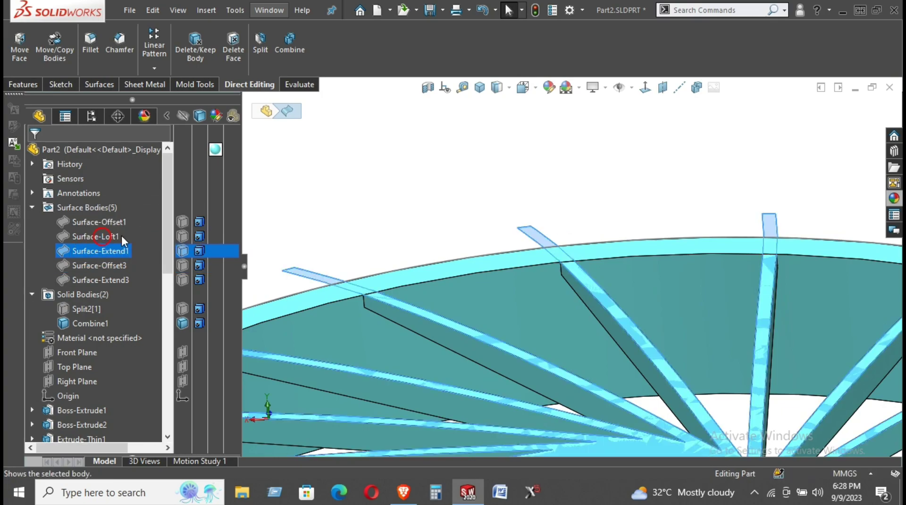
left_click(407, 176)
scroll(506, 229, "down", 2)
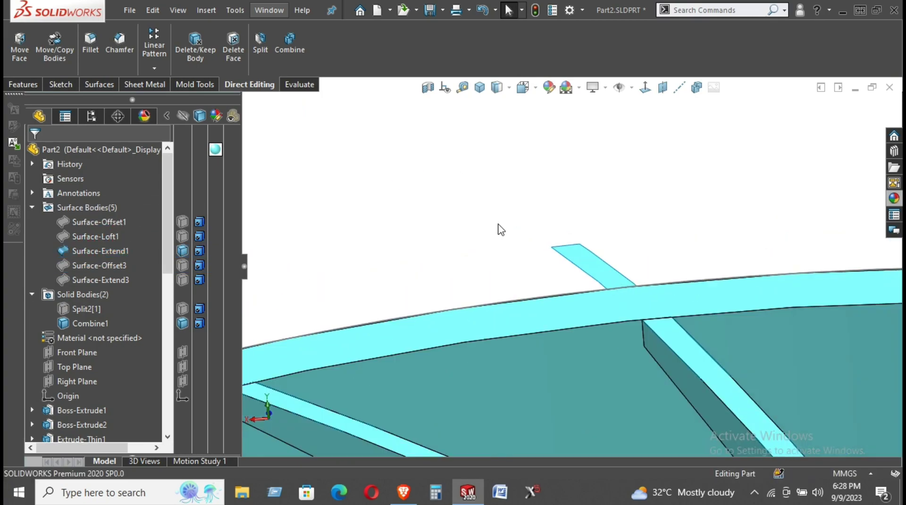
scroll(515, 227, "up", 2)
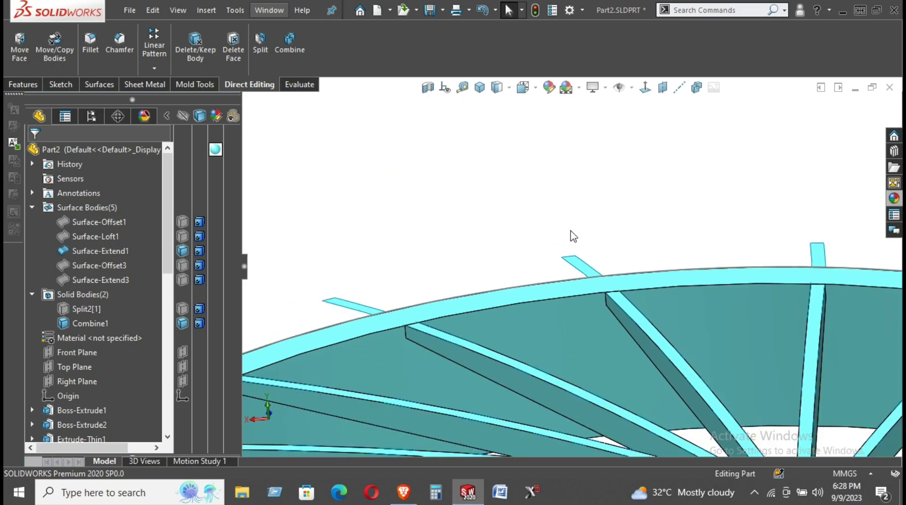
left_click(574, 272)
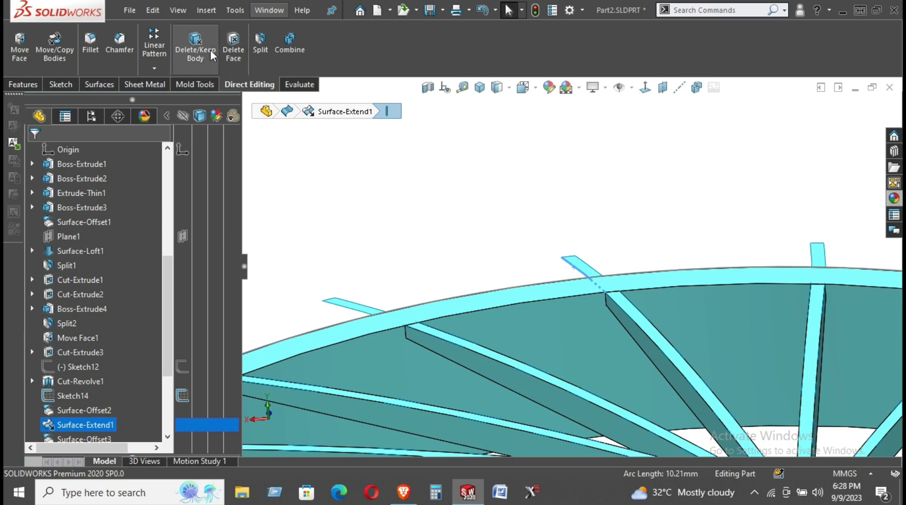
left_click(112, 87)
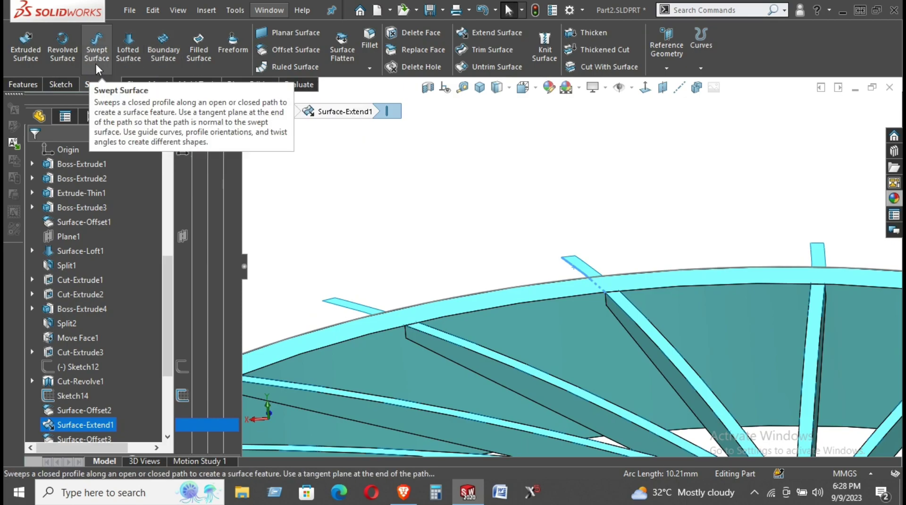
left_click(488, 40)
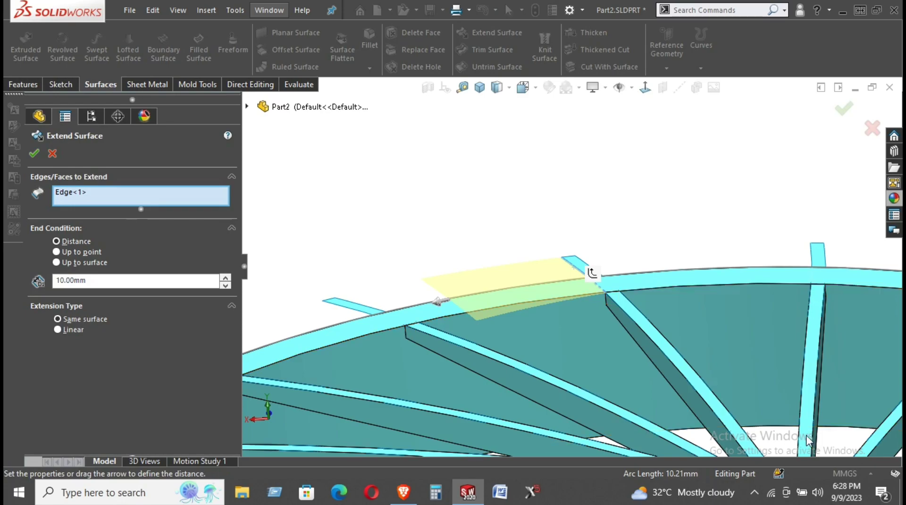
scroll(618, 312, "down", 3)
mouse_move(617, 310)
middle_mouse_down()
mouse_move(581, 271)
mouse_move(596, 293)
middle_mouse_up()
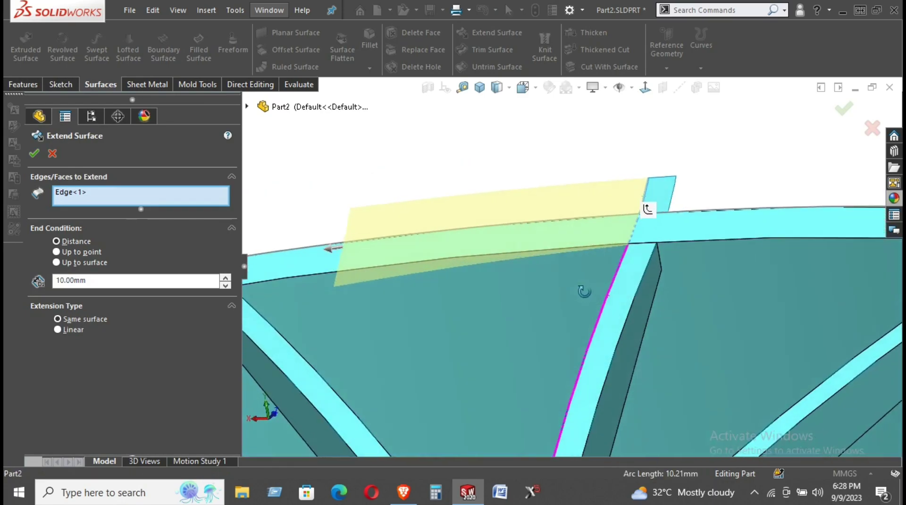
left_click(225, 277)
left_click(226, 277)
left_click(225, 277)
scroll(475, 293, "up", 5)
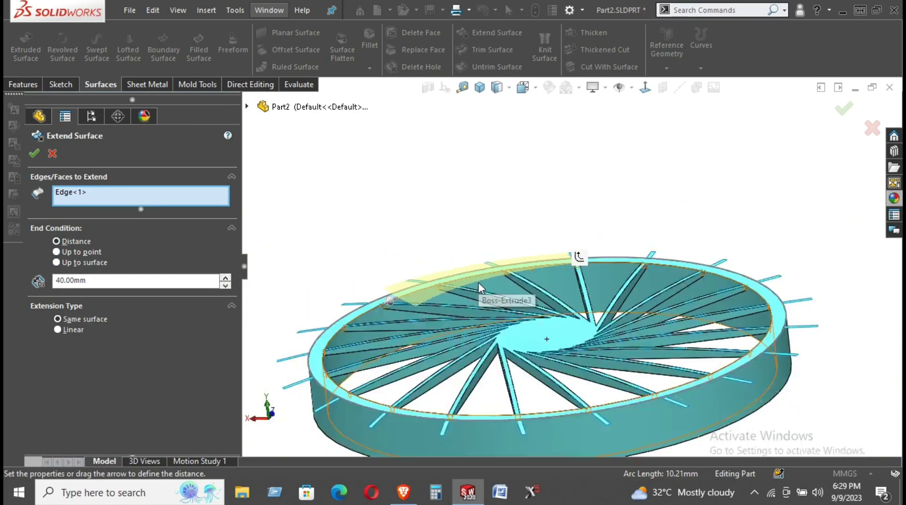
middle_click_drag(529, 294, 581, 333)
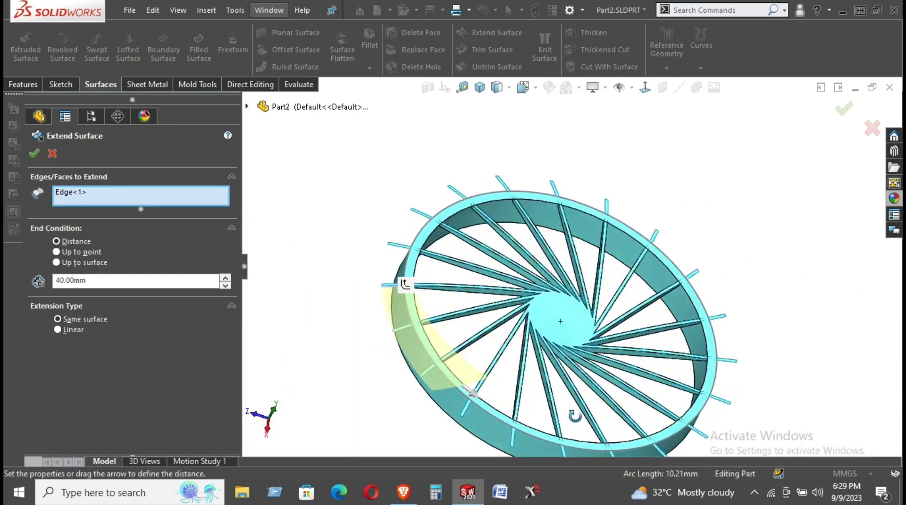
scroll(581, 333, "down", 2)
scroll(462, 317, "down", 2)
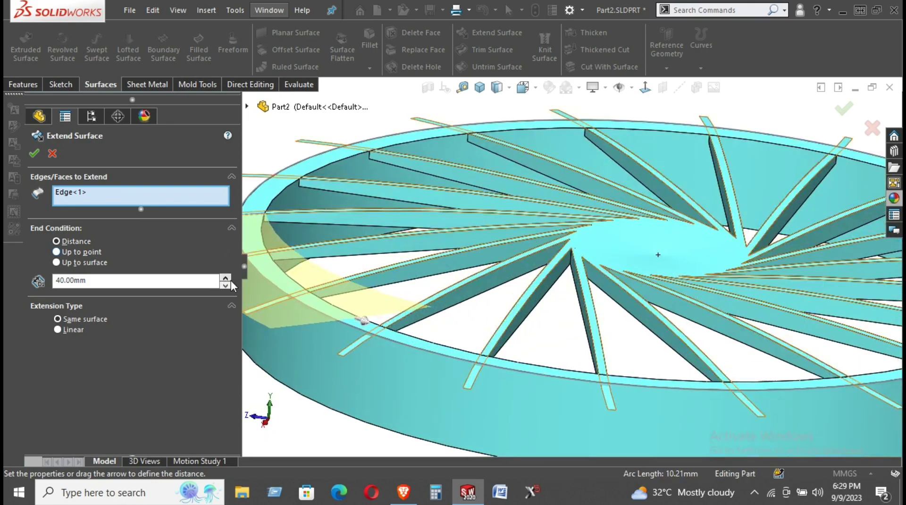
left_click(225, 277)
left_click(225, 277)
left_click(225, 277)
left_click(225, 277)
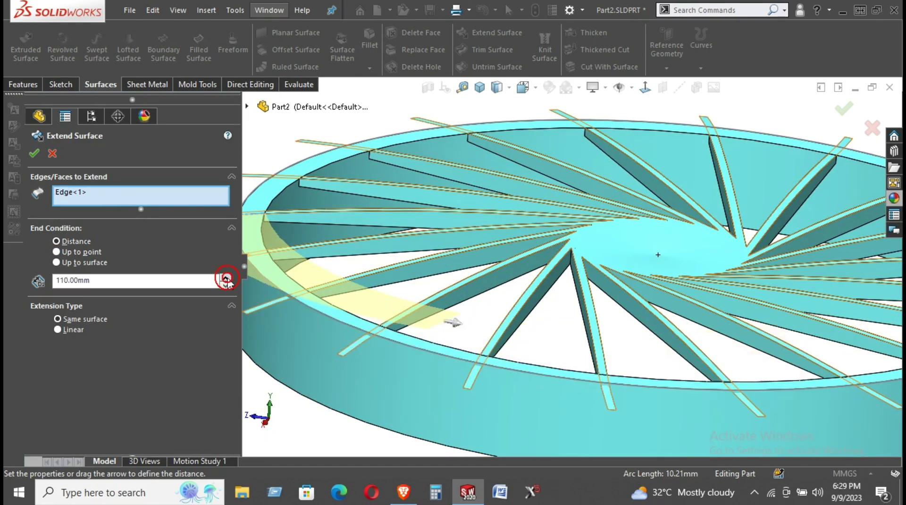
left_click(225, 278)
scroll(611, 330, "up", 3)
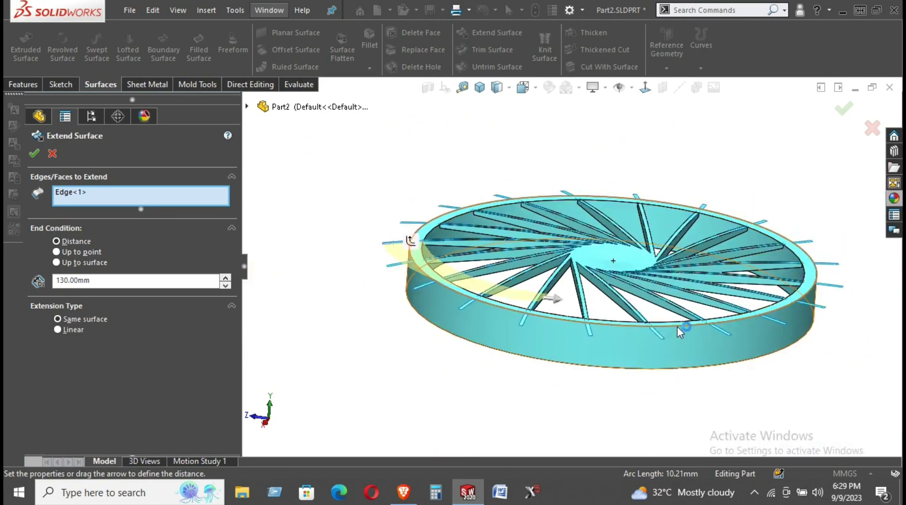
mouse_move(685, 330)
middle_mouse_down()
mouse_move(663, 386)
mouse_move(659, 377)
middle_mouse_up()
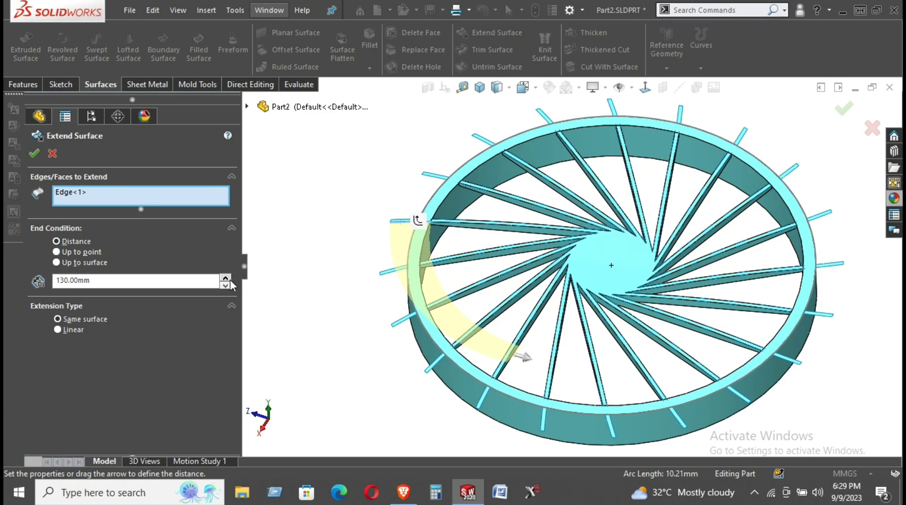
left_click(226, 277)
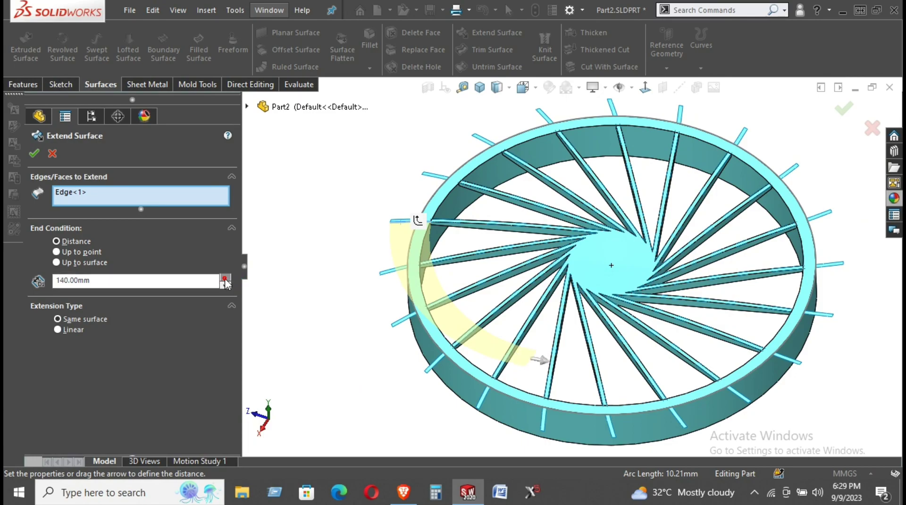
left_click(225, 279)
left_click(225, 278)
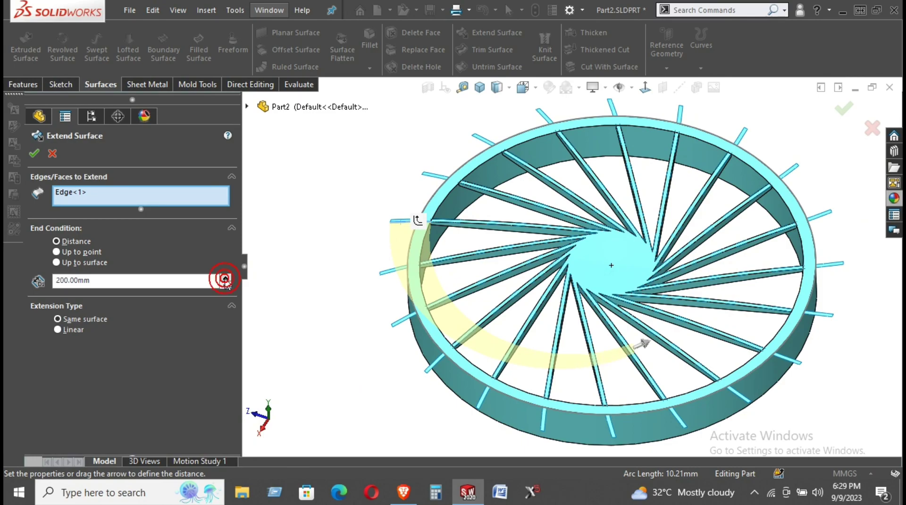
left_click(225, 279)
left_click(225, 279)
left_click(225, 279)
left_click(225, 278)
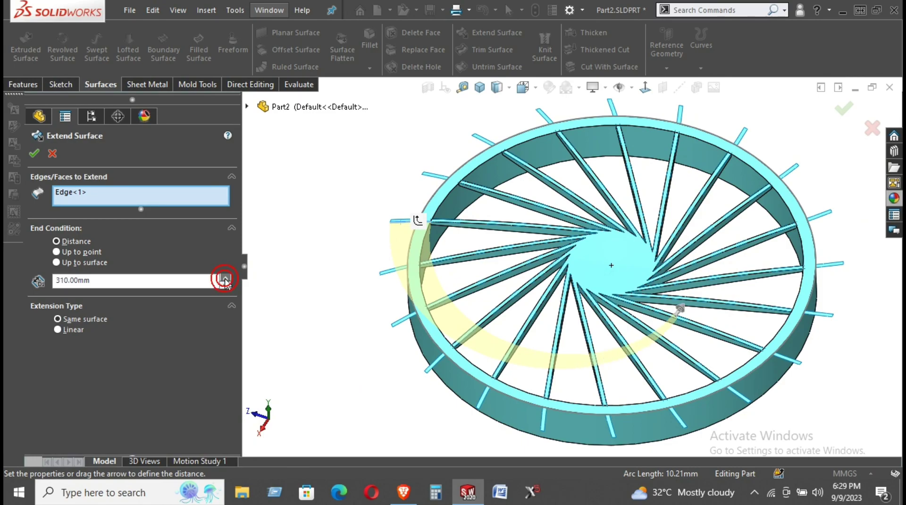
left_click(225, 278)
left_click(225, 278)
left_click(225, 278)
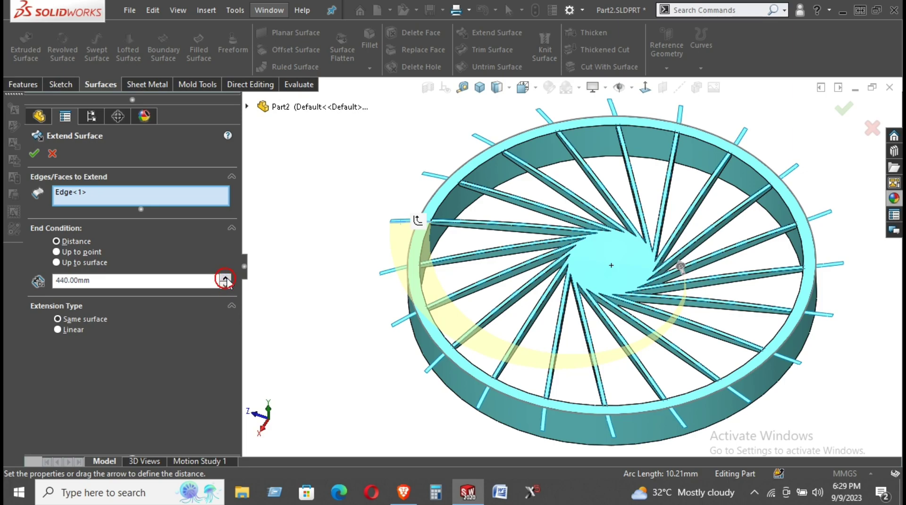
Cancel the surface extension, orbit to a tilted side view, and hide the merged rim body
left_click(51, 155)
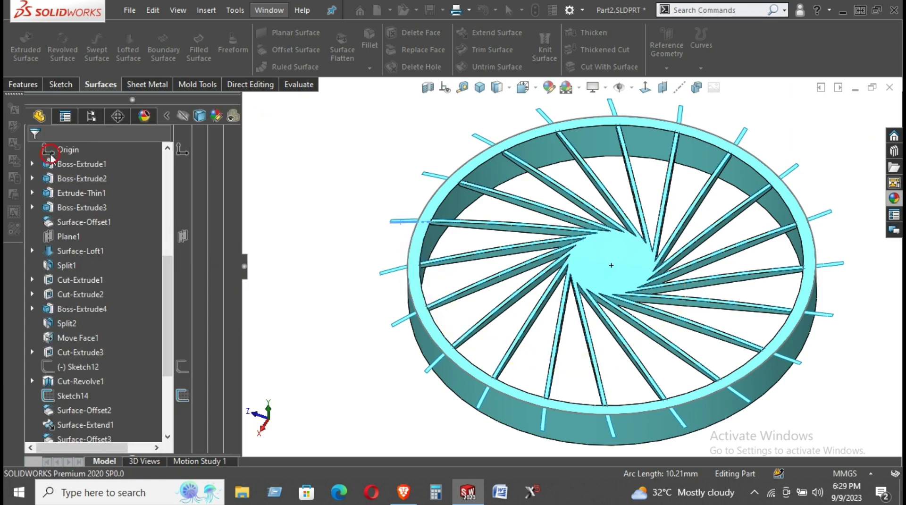
scroll(418, 303, "down", 5)
mouse_move(418, 303)
middle_mouse_down()
mouse_move(454, 181)
mouse_move(423, 184)
mouse_move(415, 216)
mouse_move(426, 220)
middle_mouse_up()
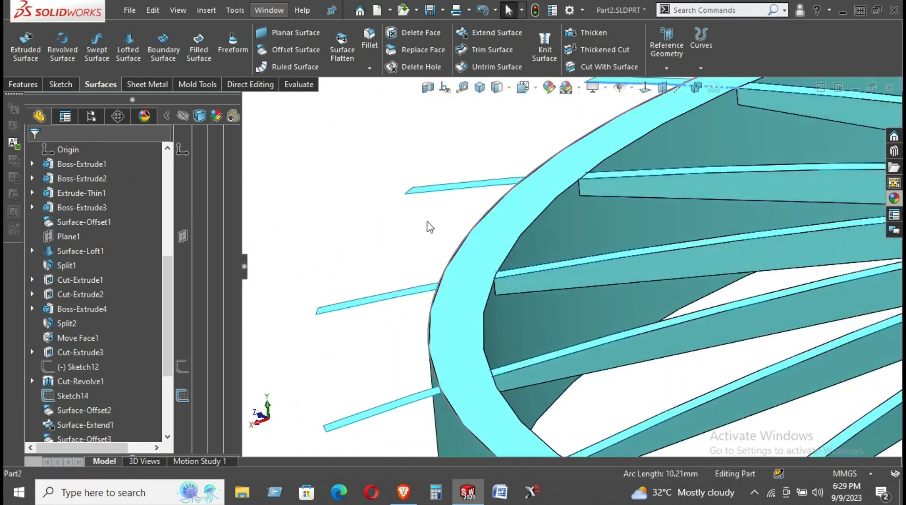
scroll(441, 224, "up", 3)
scroll(519, 241, "up", 3)
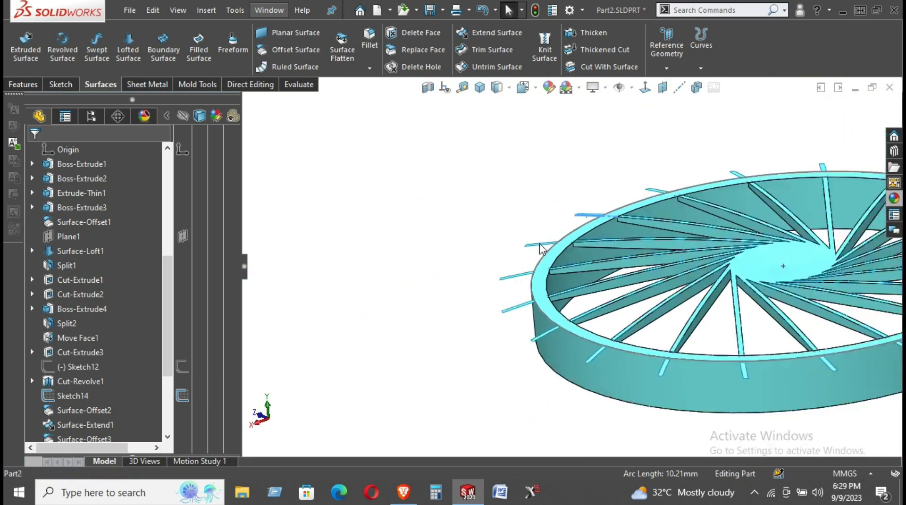
right_click(783, 390)
left_click(760, 189)
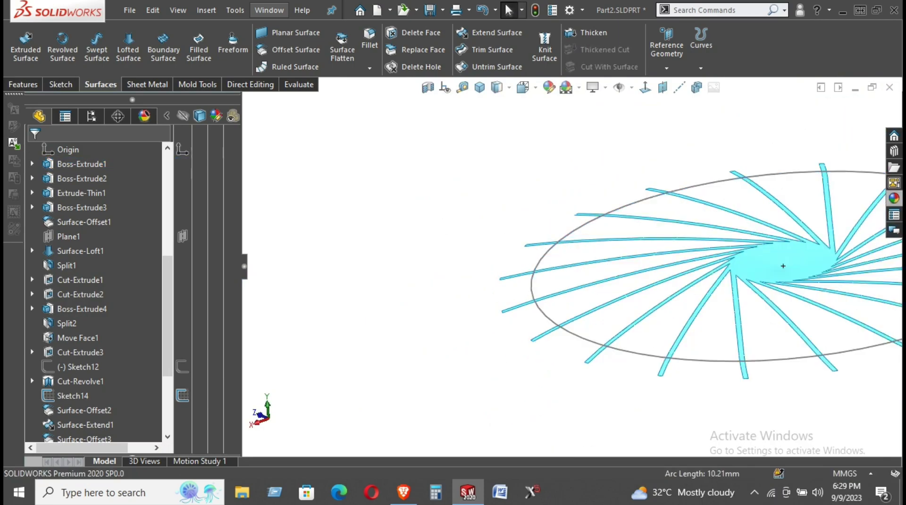